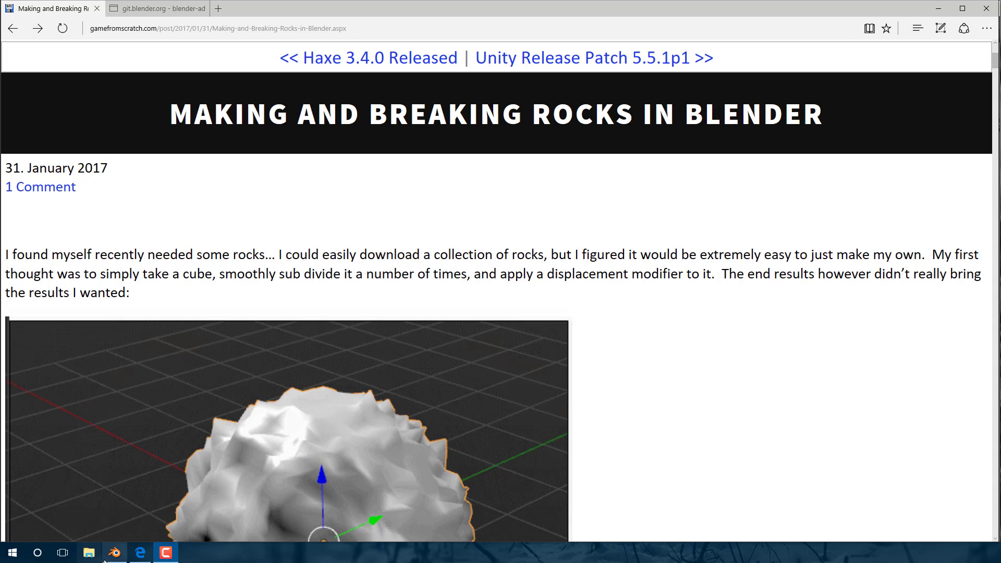
Step: Switch to Blender and smoothly subdivide the default cube's whole mesh four times in Edit Mode
click(120, 556)
scroll(600, 259, up, 4)
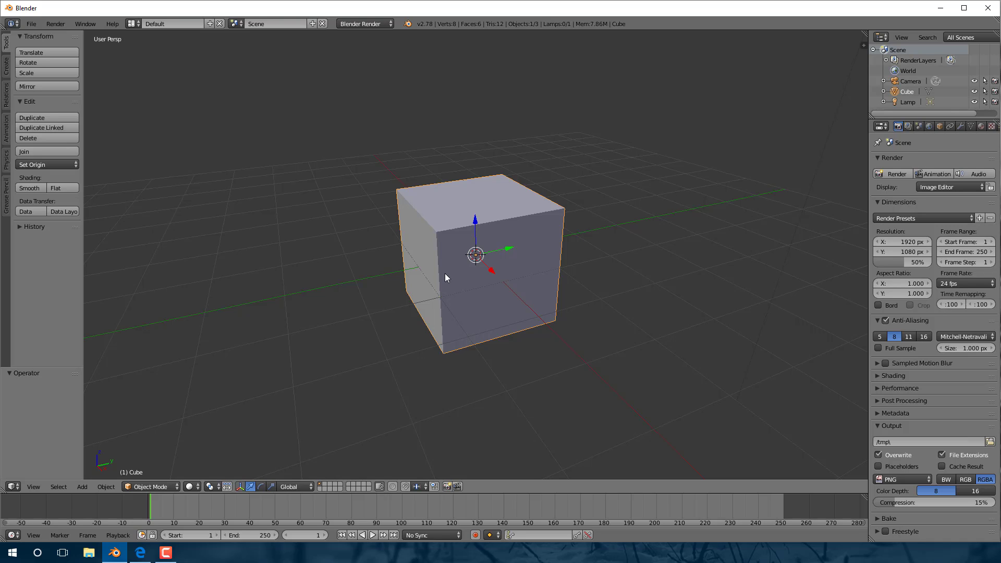
key(Tab)
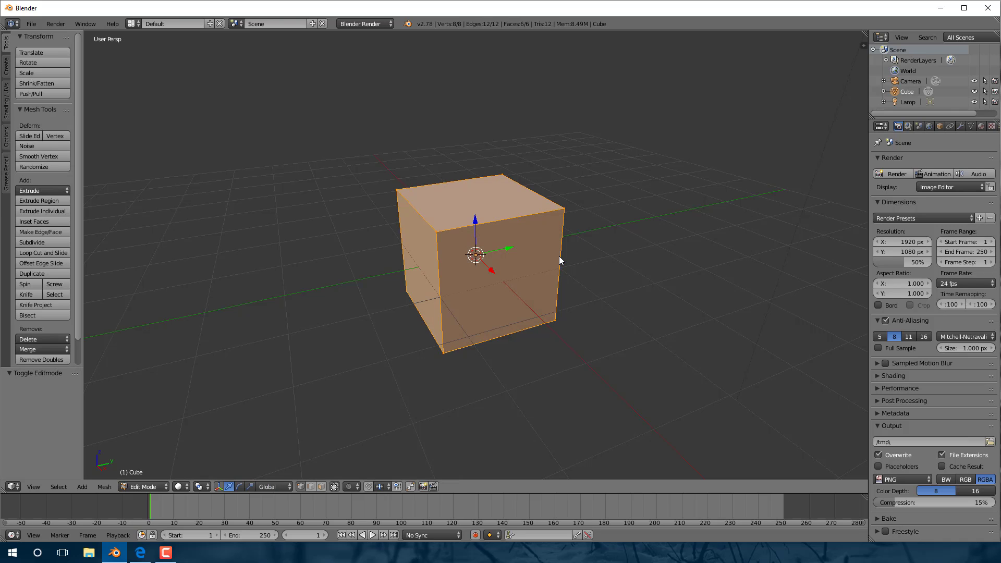
key(w)
click(559, 255)
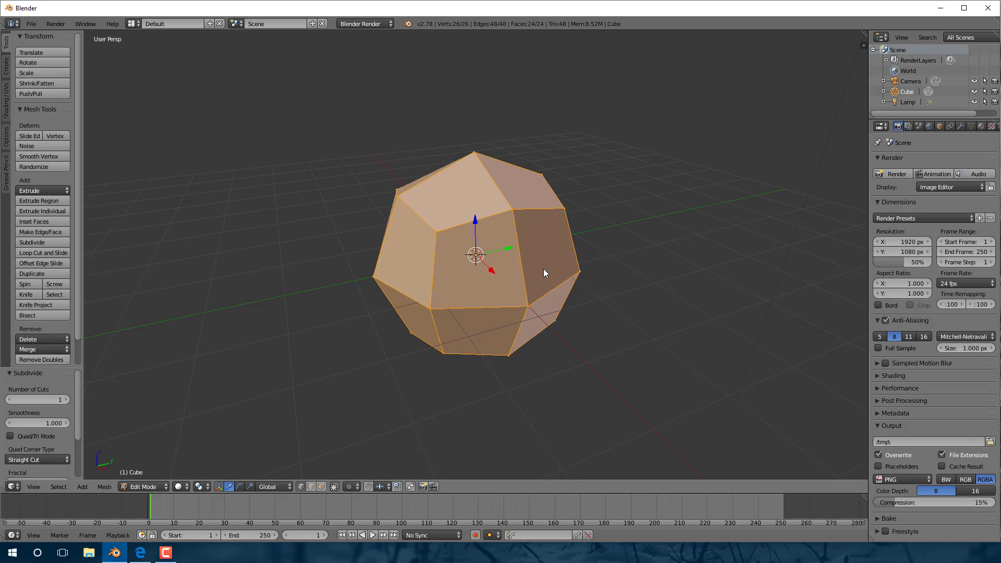
key(w)
click(544, 269)
key(w)
click(546, 270)
key(w)
click(546, 270)
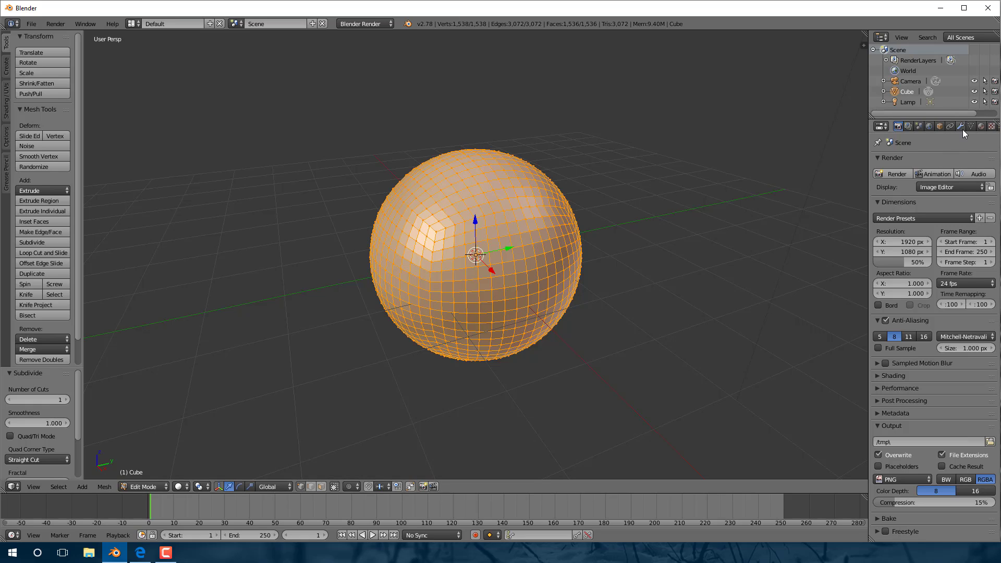
Step: Create a new texture in the second texture slot of the cube's material
click(992, 127)
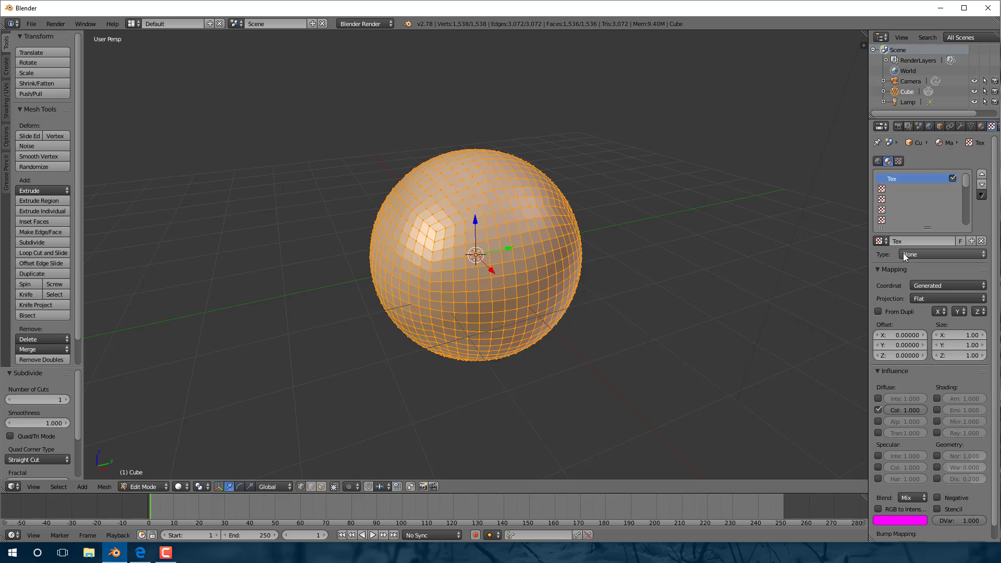
click(981, 126)
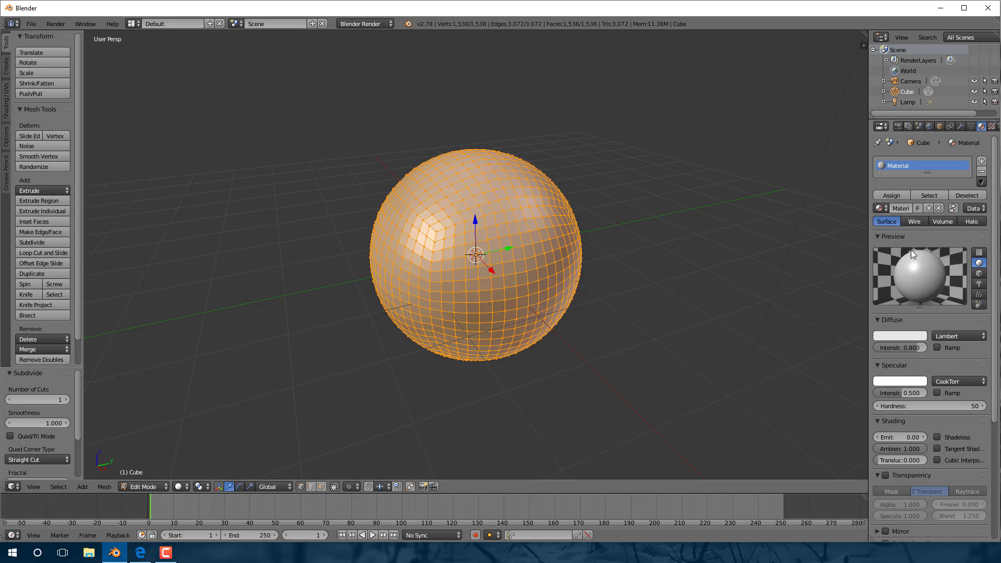
click(992, 126)
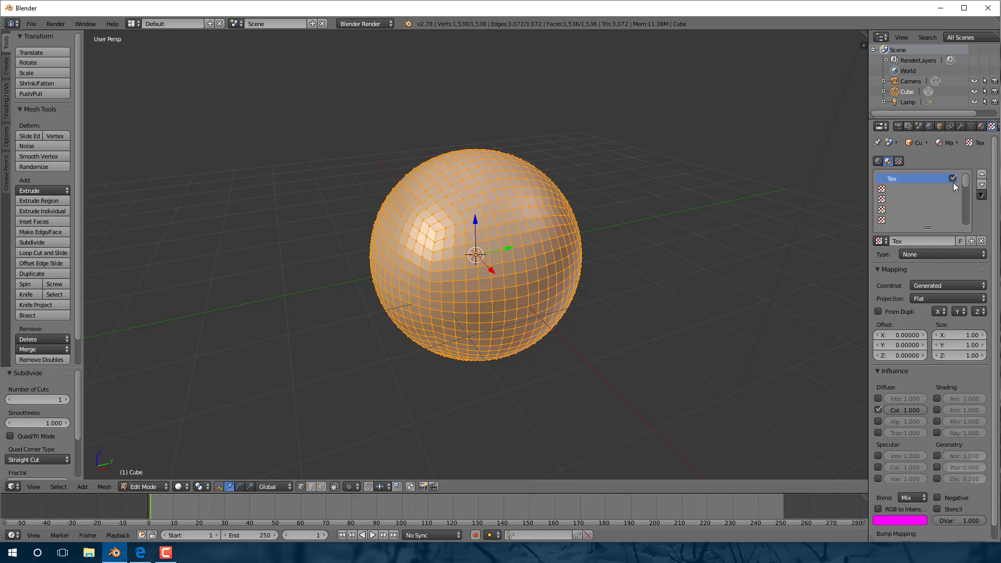
click(934, 198)
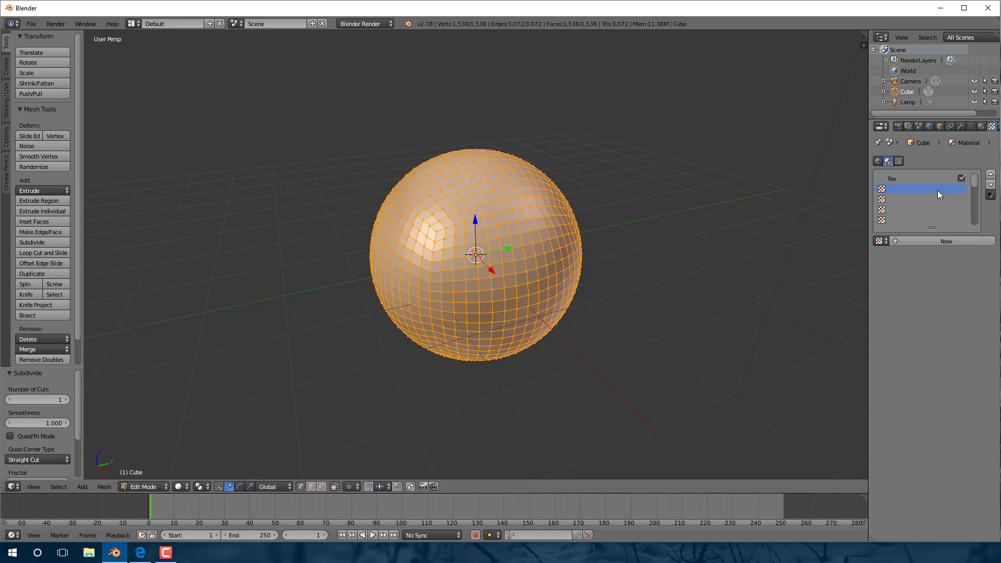
click(946, 241)
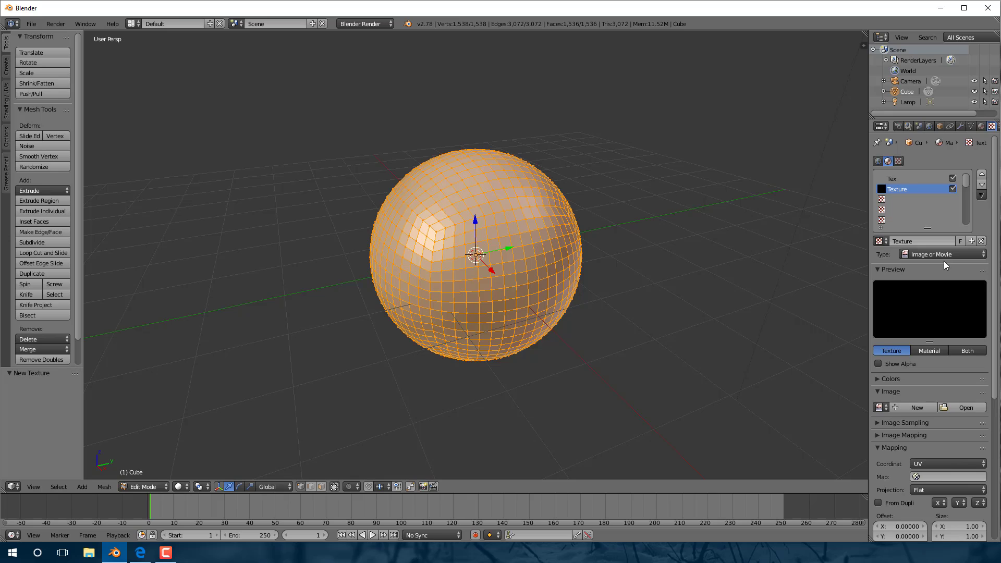
Step: Try the Marble type and then the Noise type on the new texture
click(950, 255)
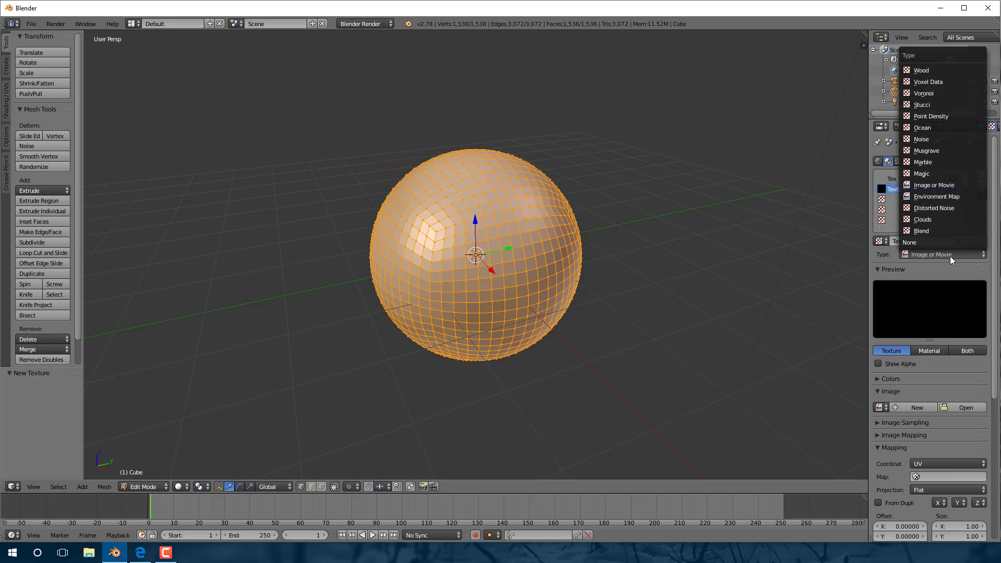
click(932, 163)
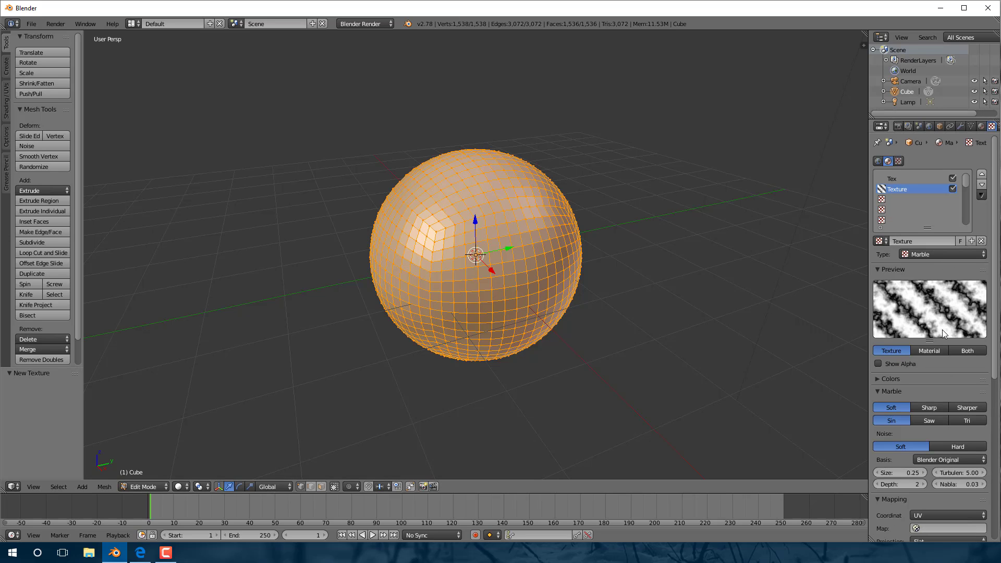
click(936, 255)
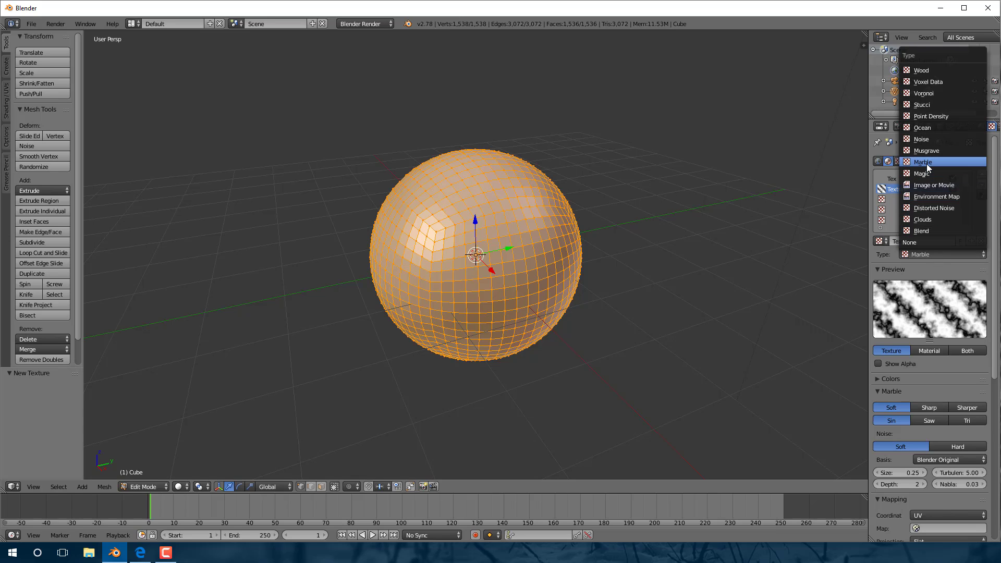
click(928, 138)
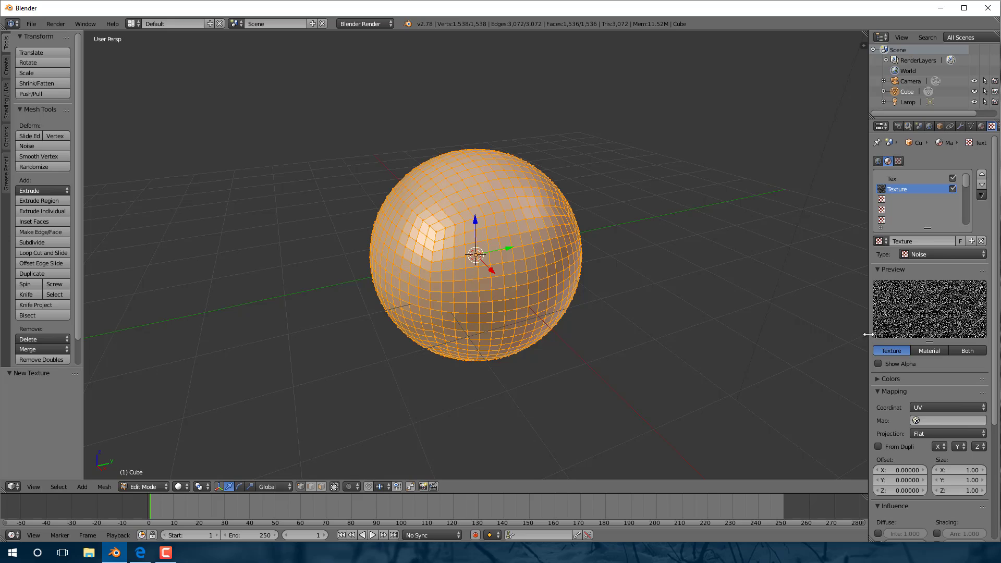
Step: Expand the texture's color settings and set the texture type to Voronoi
click(887, 378)
scroll(894, 383, down, 4)
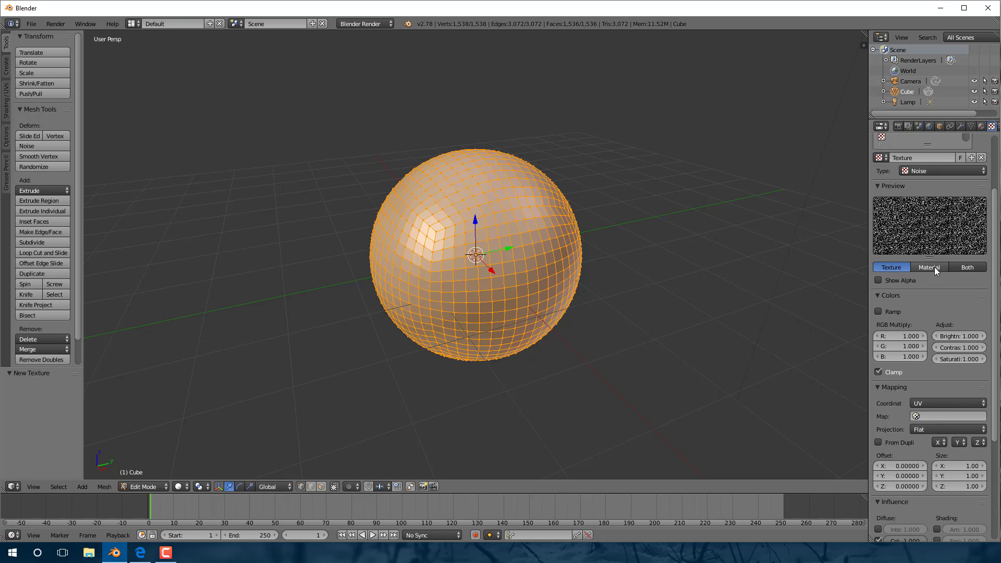
click(963, 169)
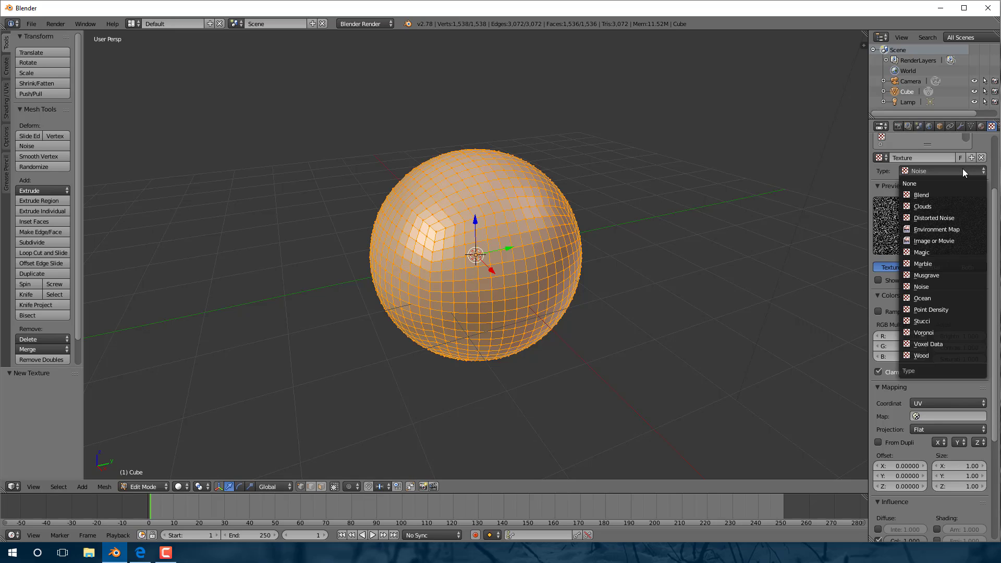
click(928, 333)
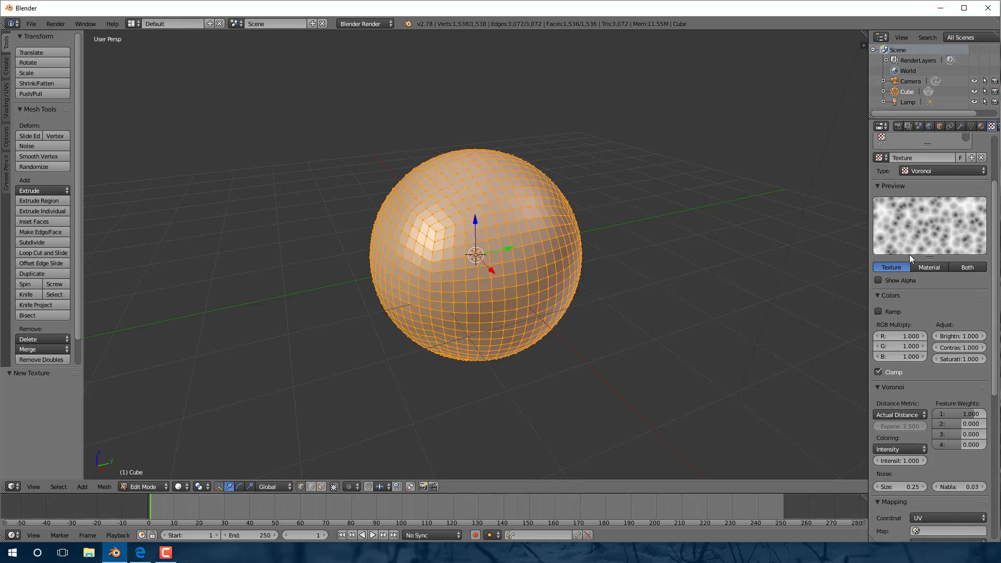
Step: Add a Displace modifier to the subdivided cube and assign the texture named Texture to it
click(961, 126)
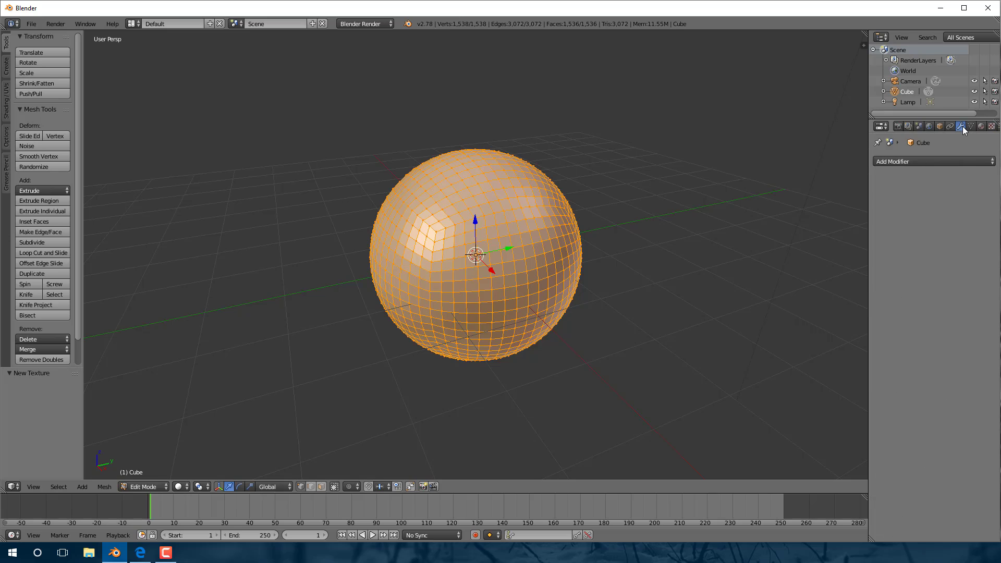
click(954, 157)
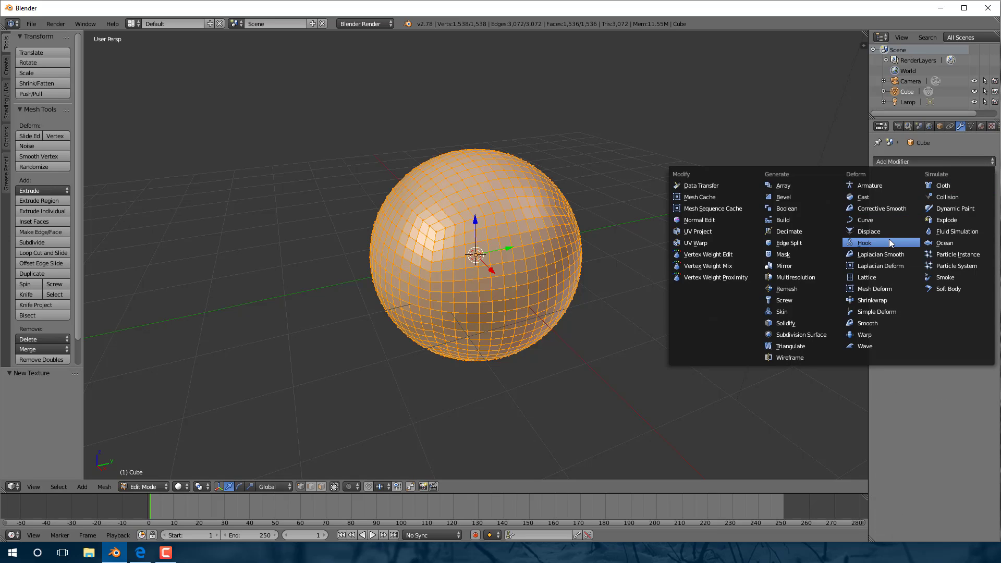
click(871, 232)
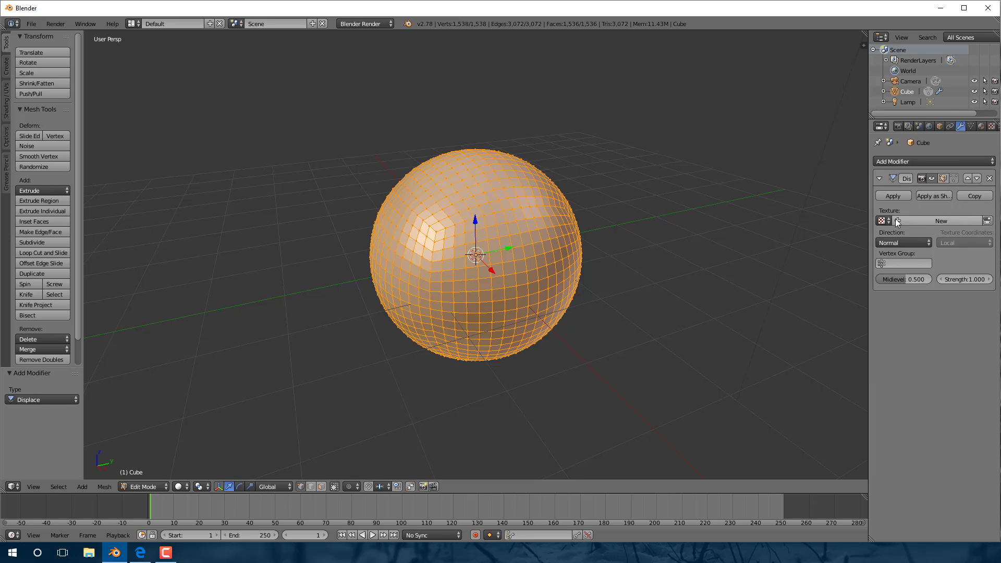
click(885, 220)
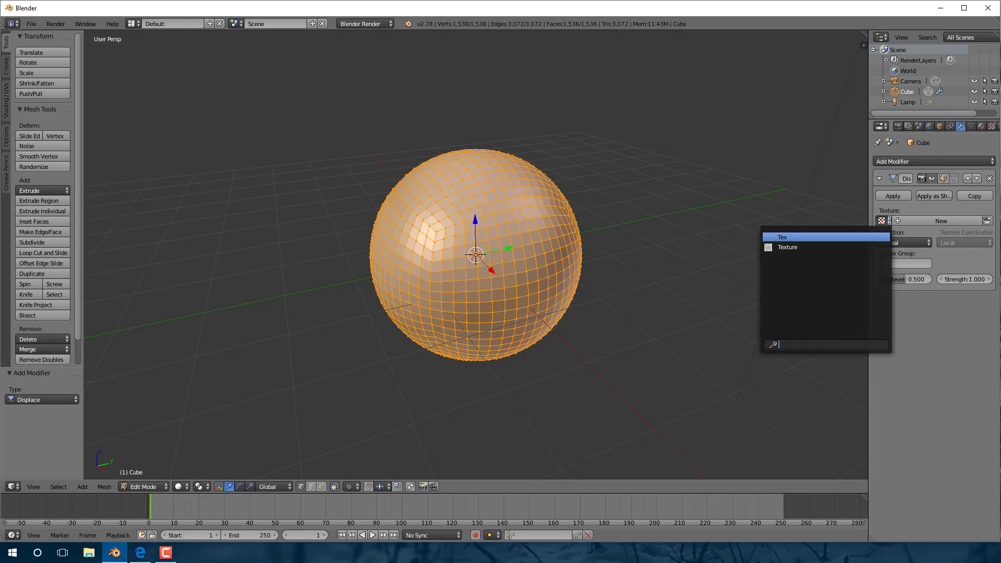
click(843, 250)
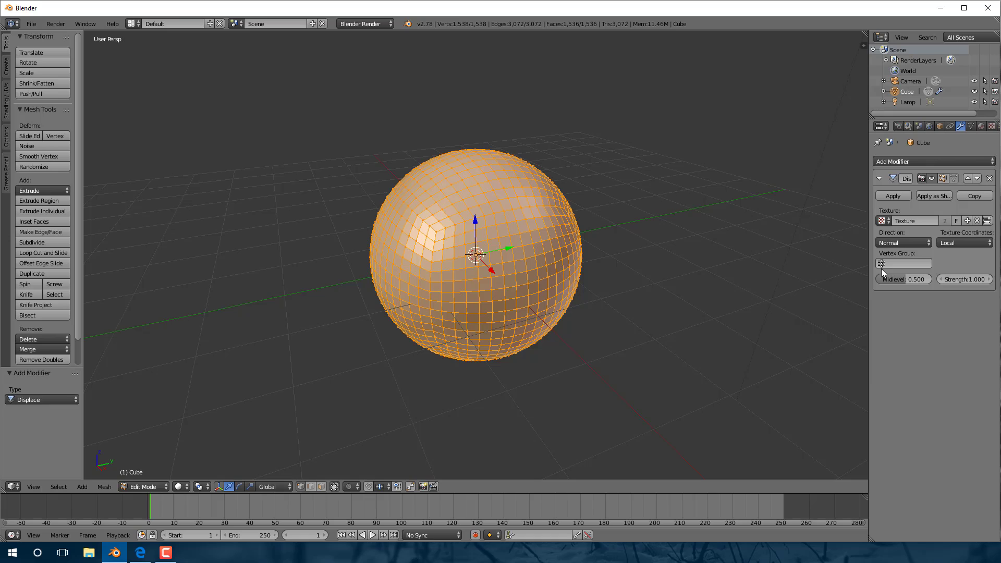
Step: Create a vertex group on the mesh and assign it as the Displace modifier's vertex group
click(882, 264)
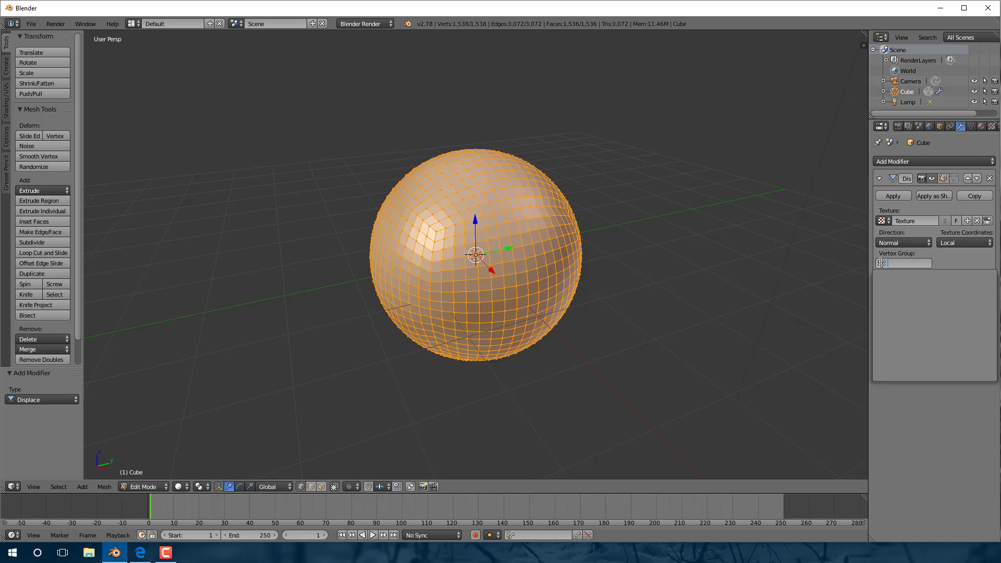
click(974, 128)
click(972, 127)
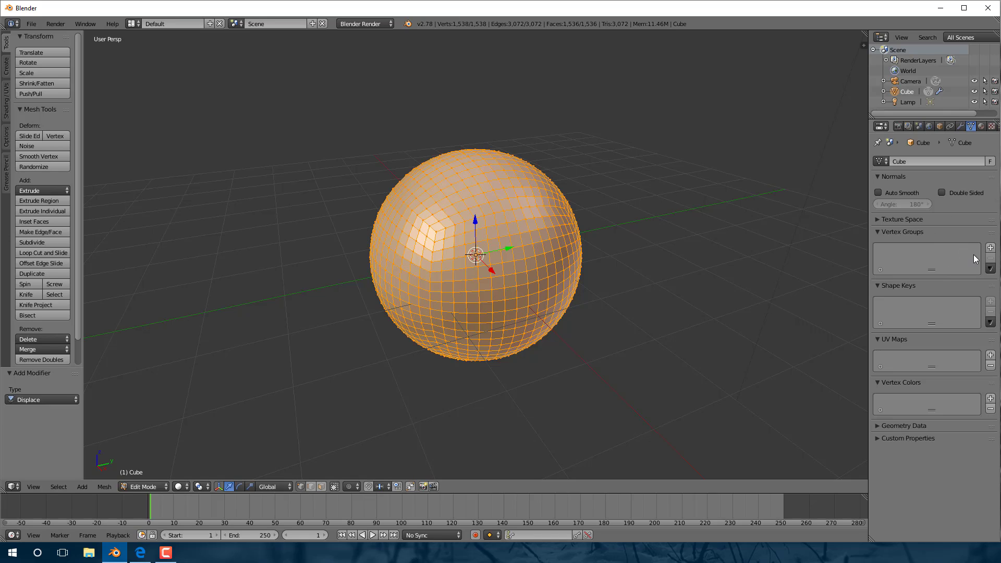
click(991, 248)
click(960, 128)
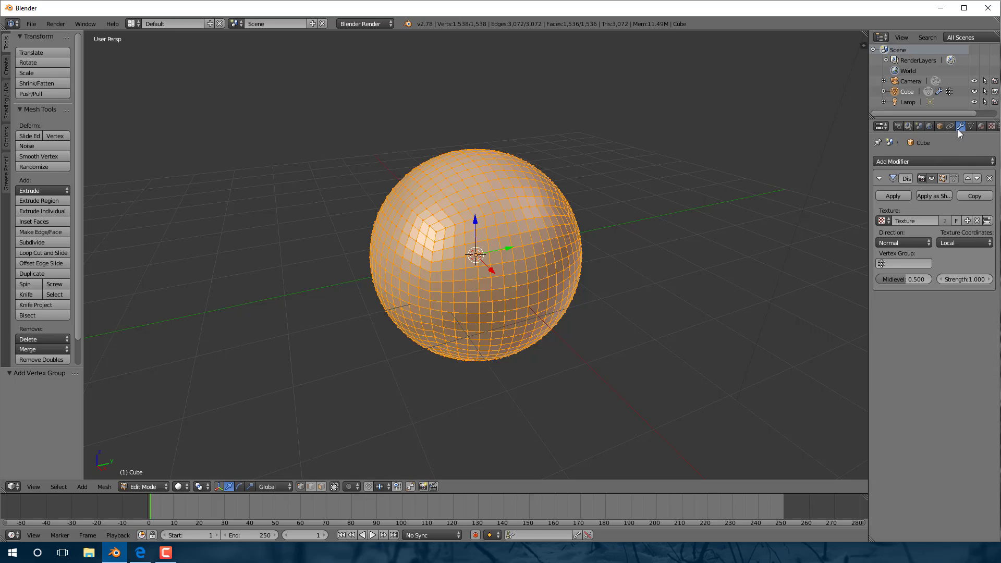
click(907, 264)
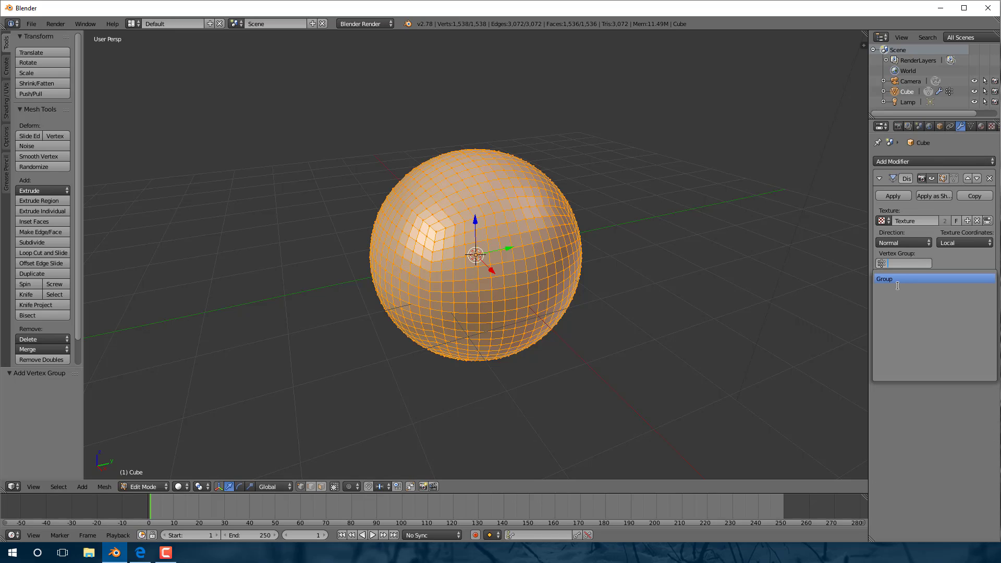
click(885, 279)
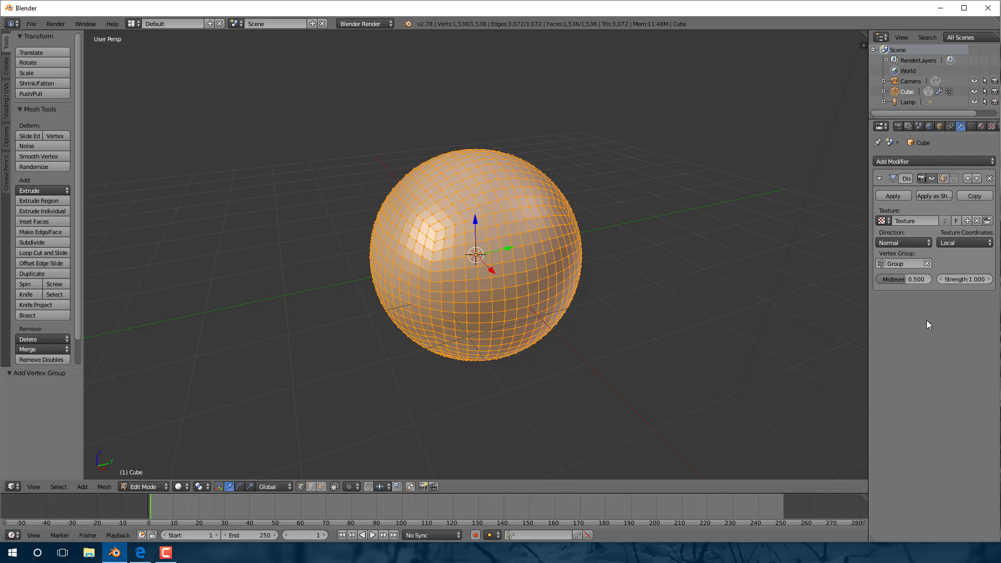
Step: Show the Displace modifier's effect in Edit Mode and set its strength to 0.400
click(942, 178)
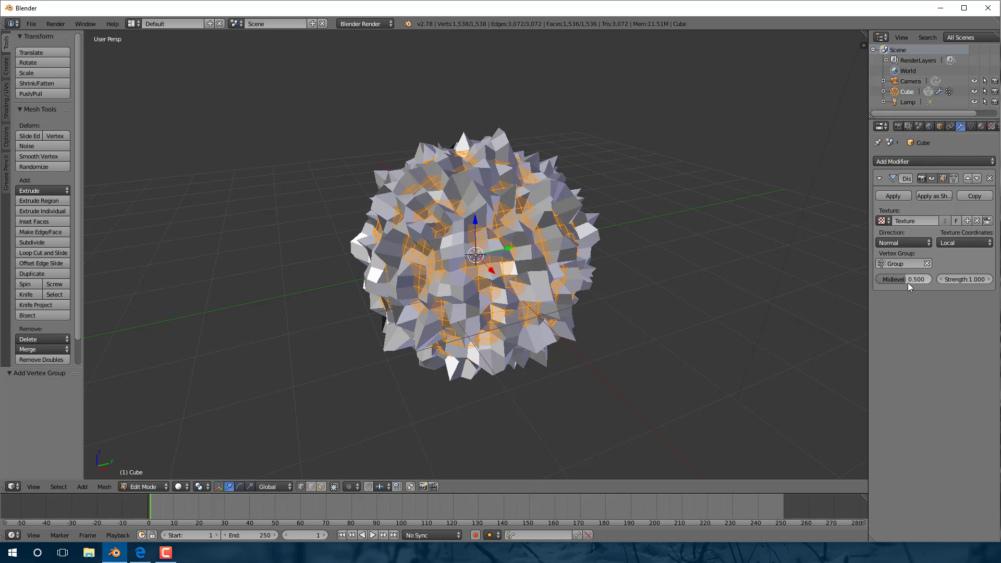
drag(980, 280, 939, 280)
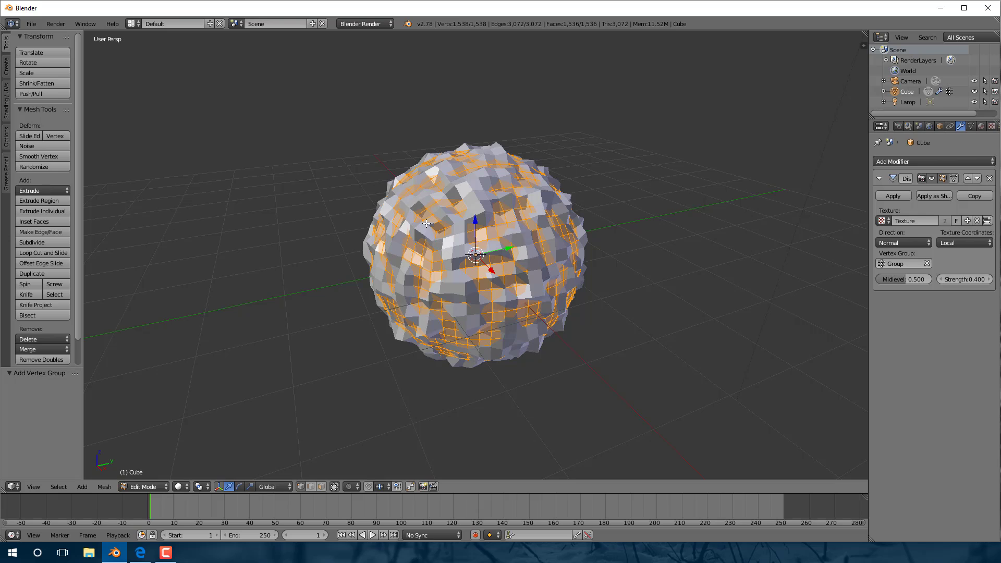
Step: Return to Object Mode and apply the Displace modifier to the mesh
click(893, 195)
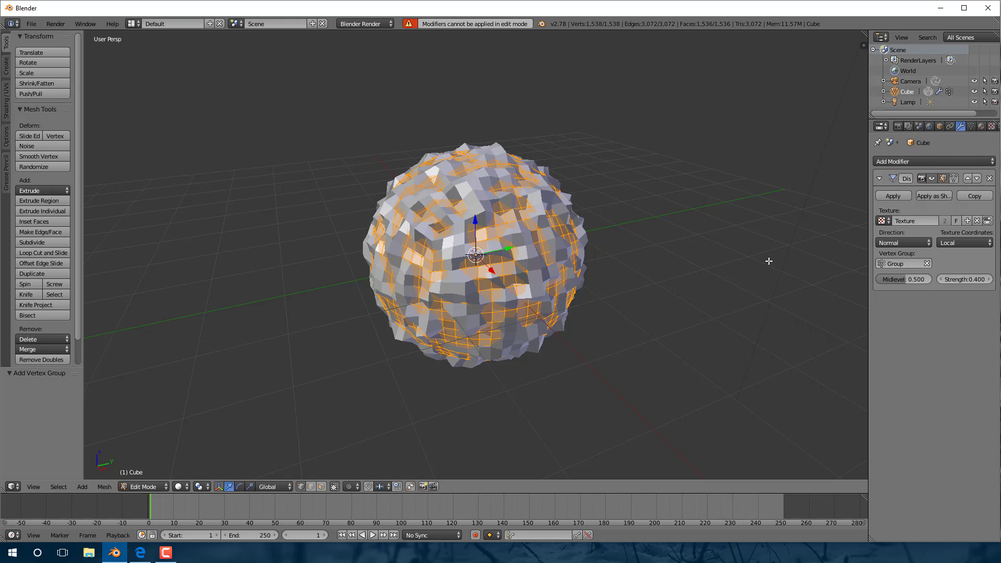
key(Tab)
click(892, 196)
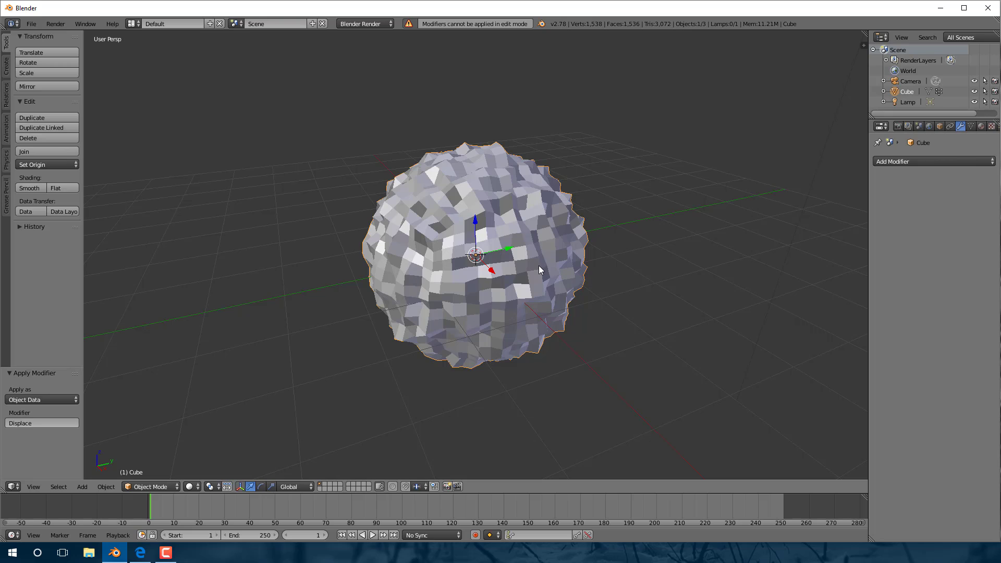
Step: Shade all the mesh's faces smooth in Edit Mode, and return to Object Mode
key(Tab)
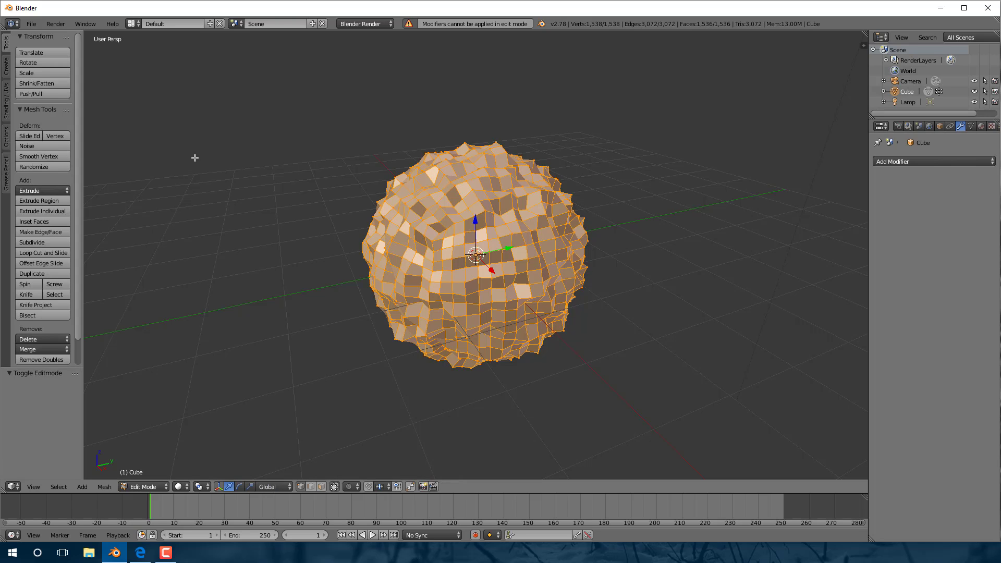
click(7, 102)
click(29, 62)
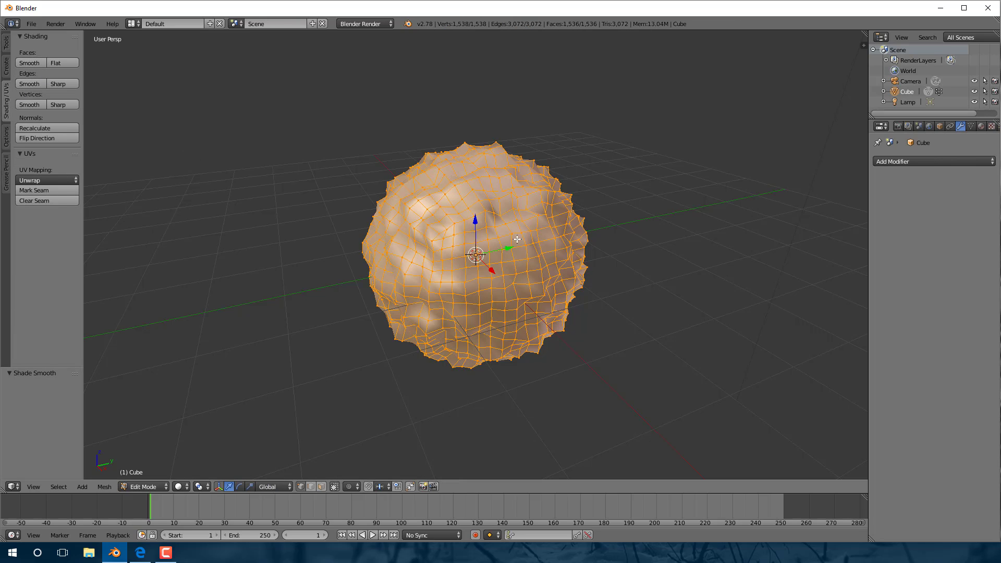
key(Tab)
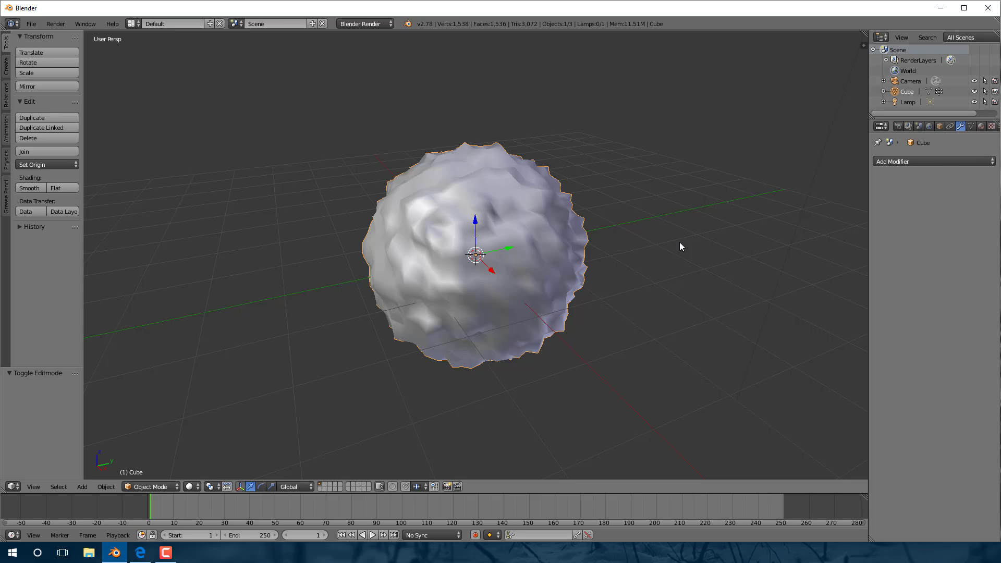
Step: Switch to the Edge browser and look through the rock-making article's section on the Rock Generator plugin
click(140, 552)
scroll(395, 245, down, 20)
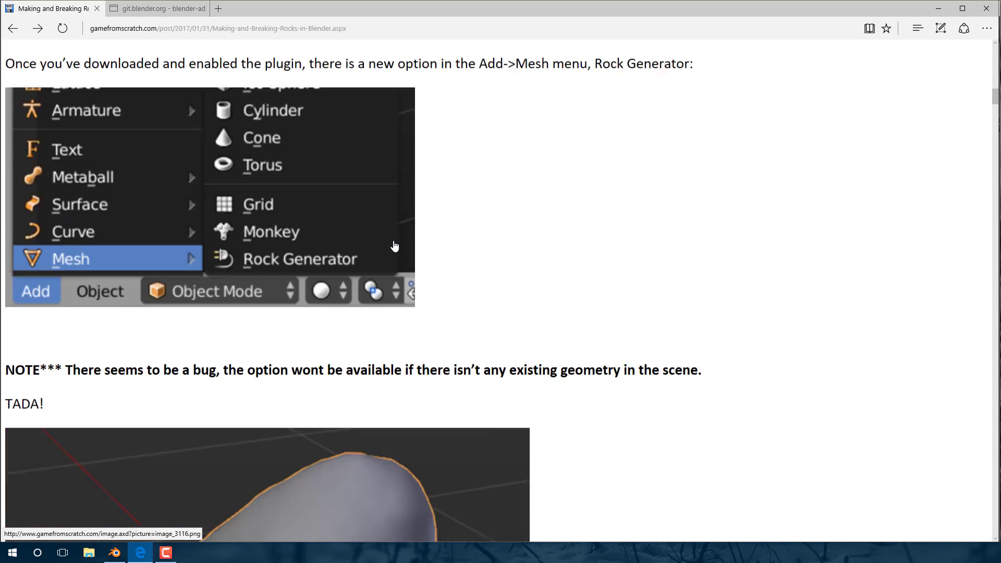
scroll(395, 245, down, 10)
scroll(395, 246, up, 20)
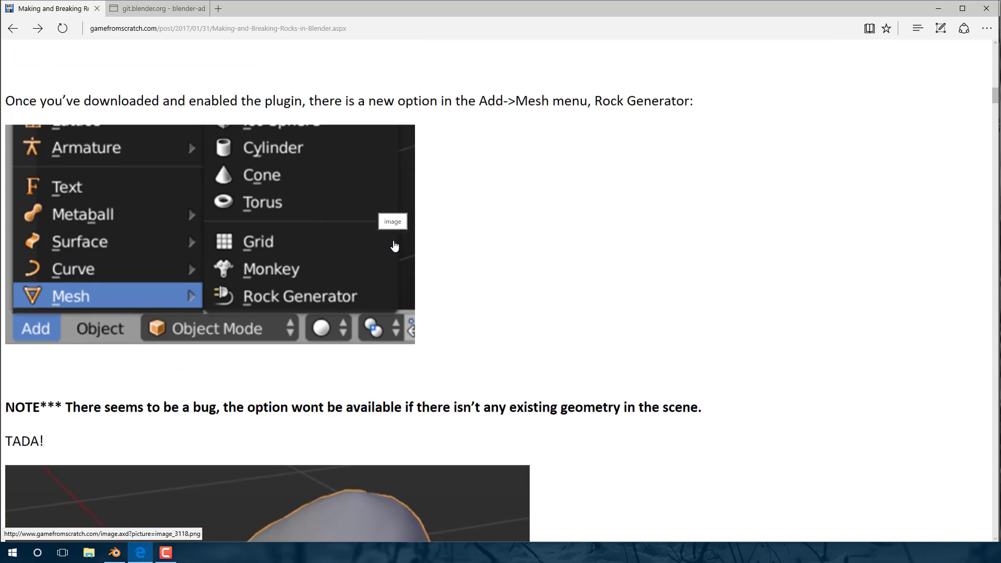
Step: Find the add_mesh_rocks plugin link in the rock-making article and open its git.blender.org repository page
scroll(395, 247, up, 10)
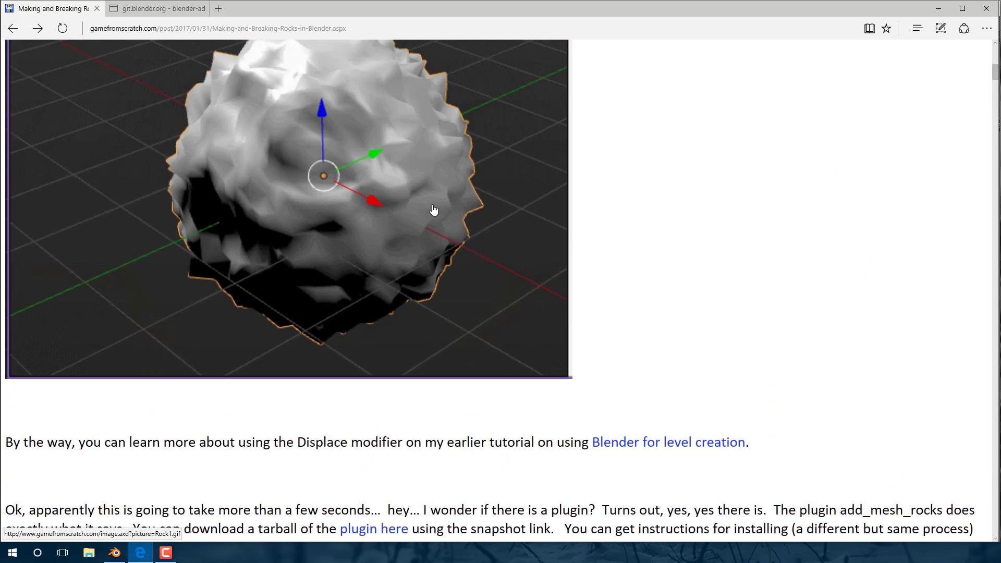
scroll(436, 211, up, 4)
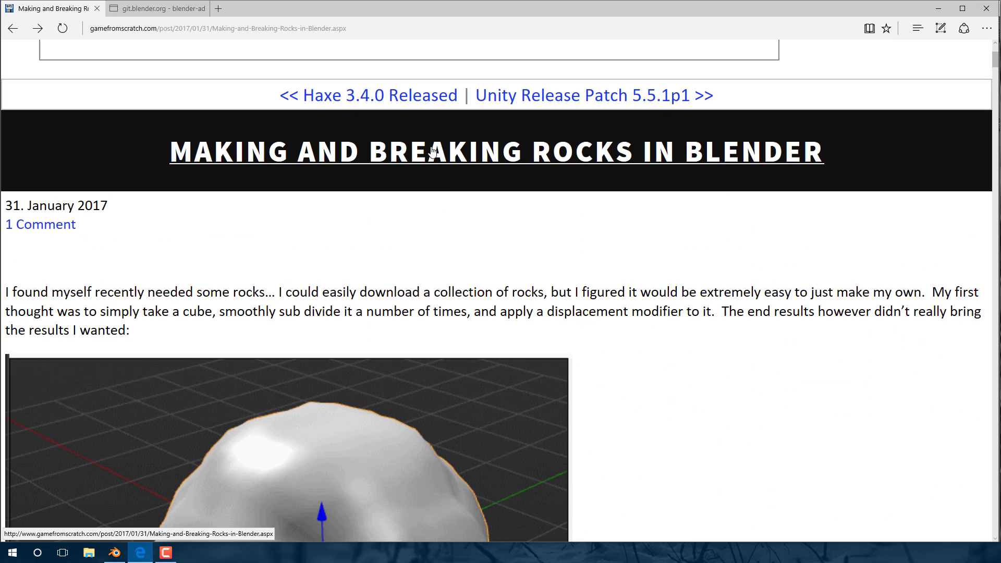
scroll(411, 177, down, 6)
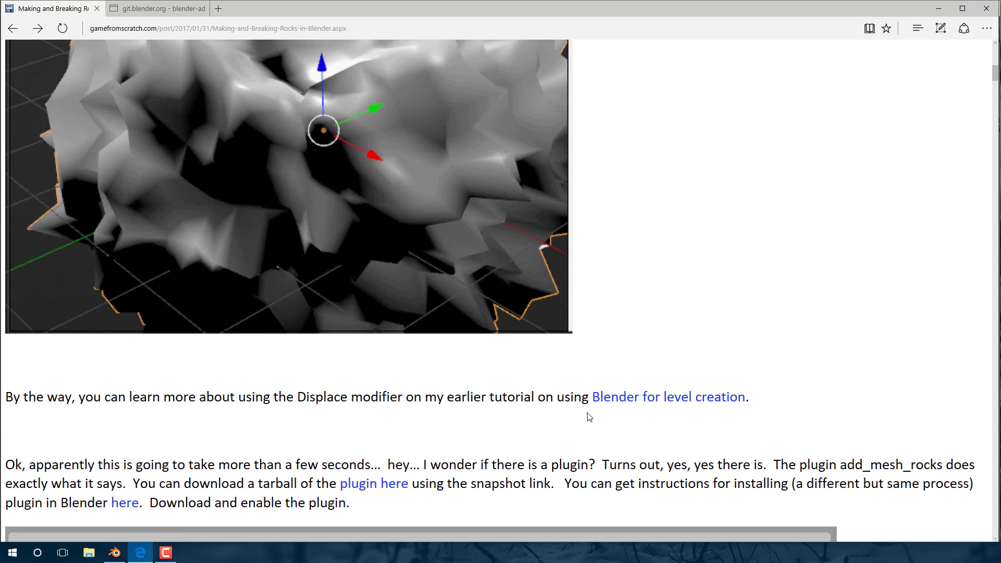
click(353, 482)
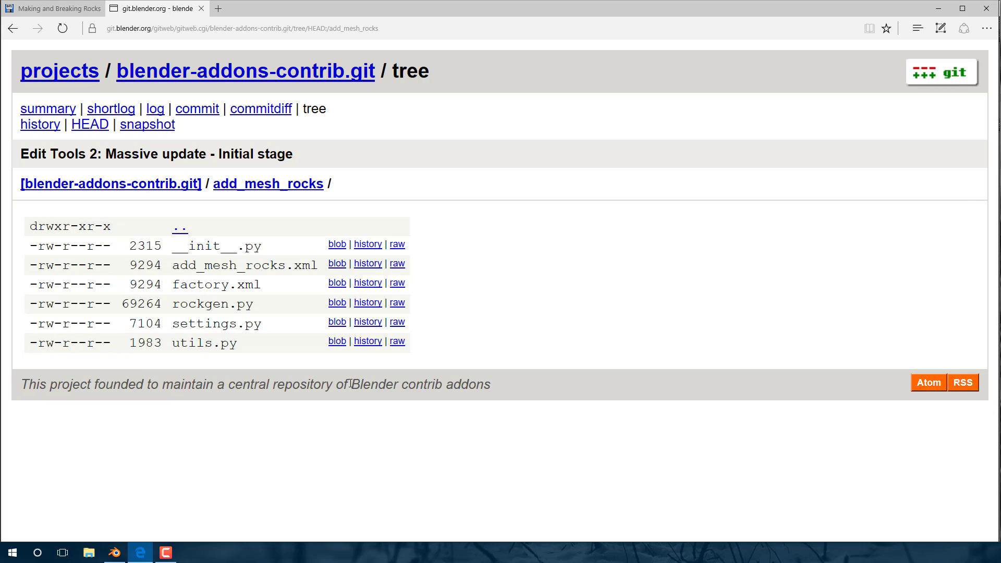
Step: Open File Explorer at Blender 2.78's scripts\addons folder, inside Program Files\Blender Foundation on the Data (D:) drive
key(super+e)
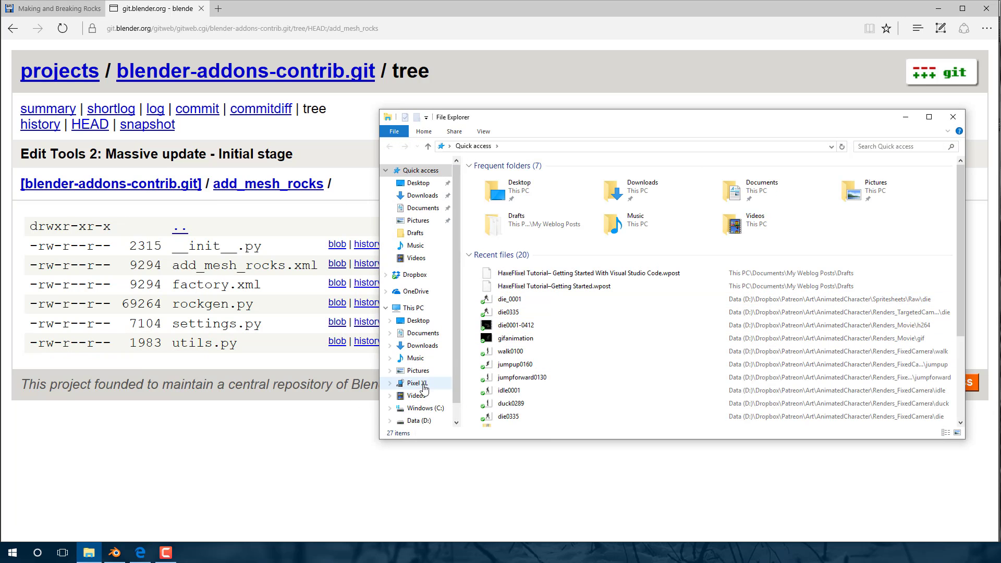
click(418, 420)
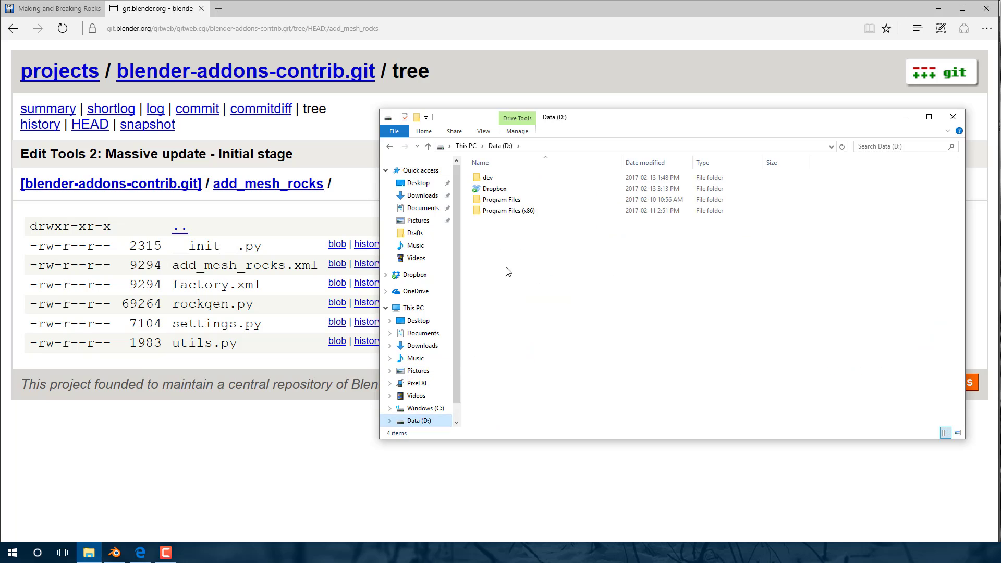
double_click(521, 212)
key(alt+Up)
double_click(522, 200)
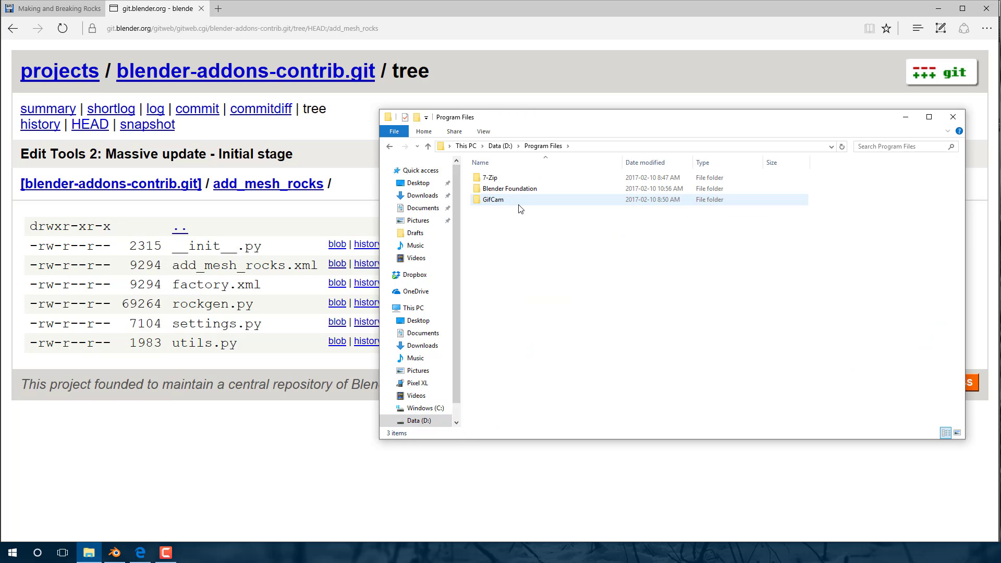
double_click(522, 191)
double_click(515, 180)
double_click(516, 180)
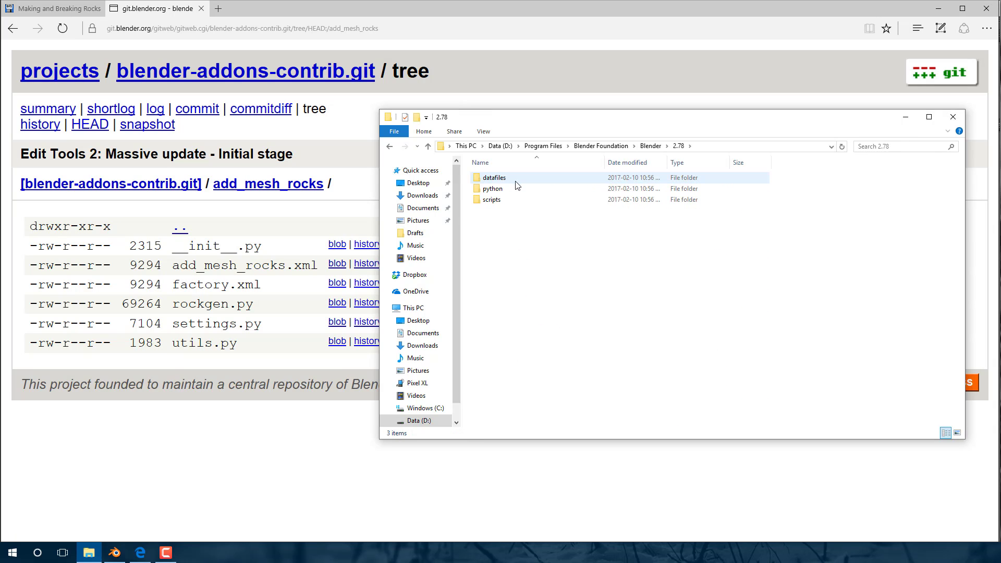
double_click(494, 201)
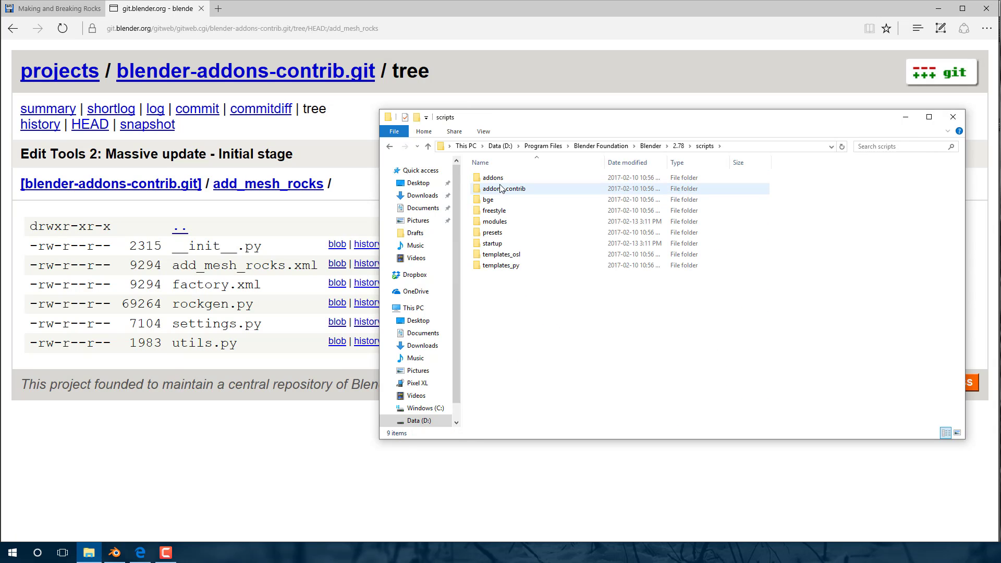
double_click(495, 178)
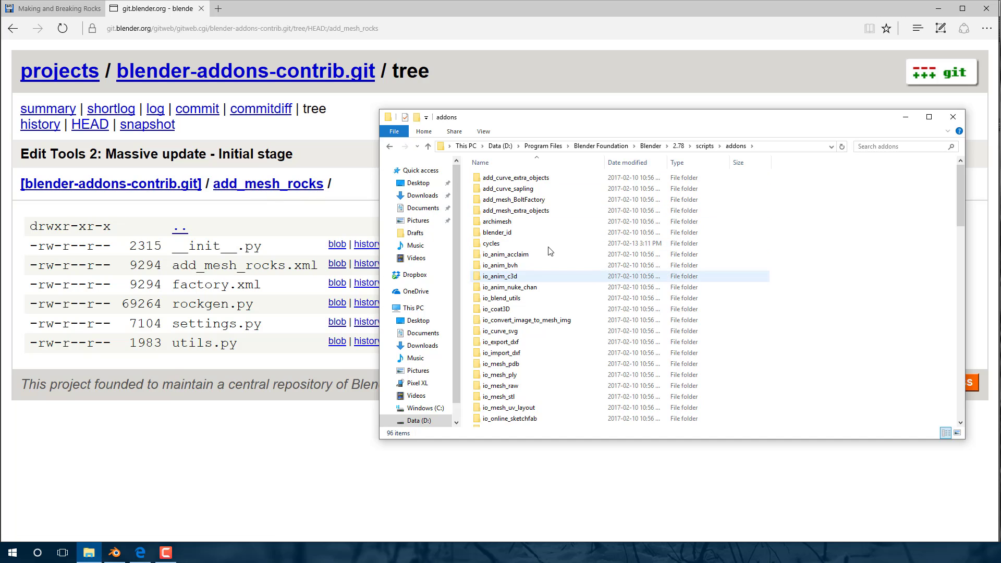
Step: Download the snapshot of the add_mesh_rocks repository and open the folder it is saved in
click(132, 126)
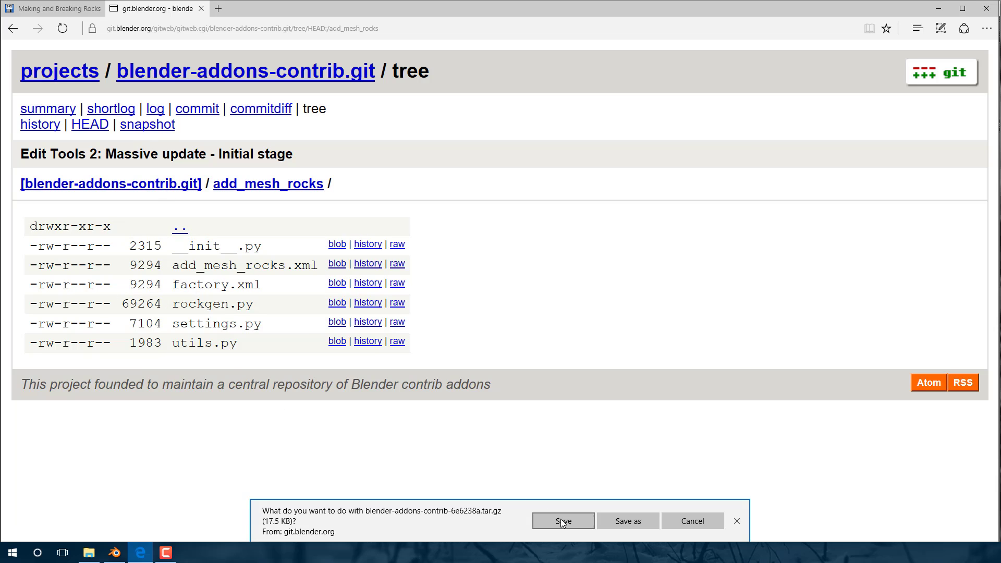
click(561, 522)
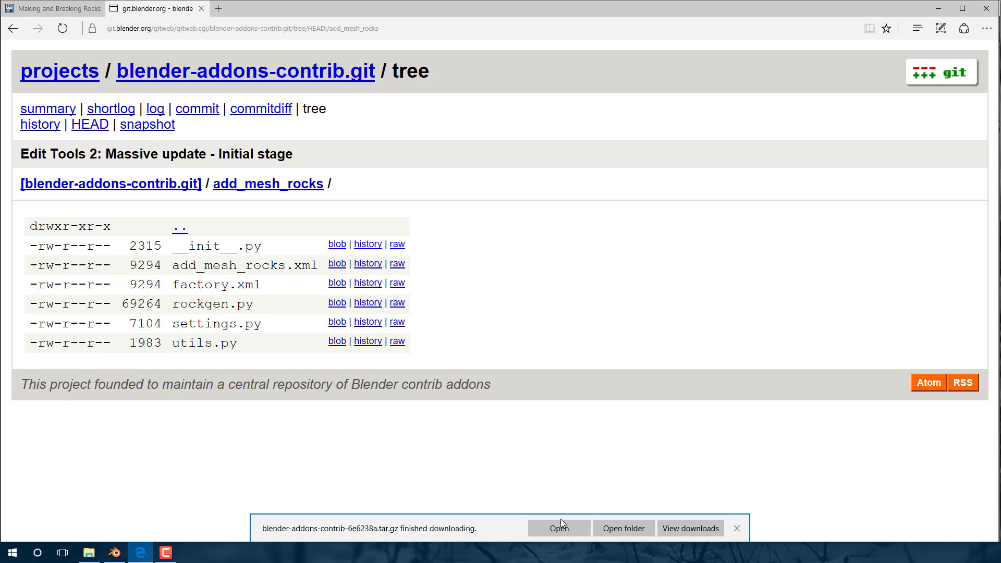
click(605, 527)
Step: Extract the downloaded blender-addons-contrib-6e6238a.tar.gz into a folder of its own with 7-Zip
right_click(588, 260)
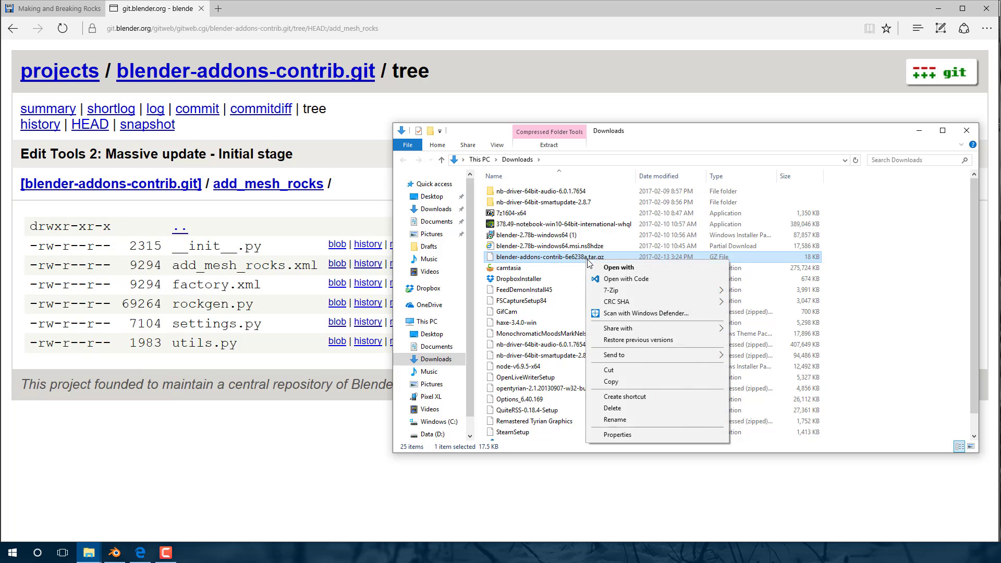
mouse_move(637, 292)
click(766, 338)
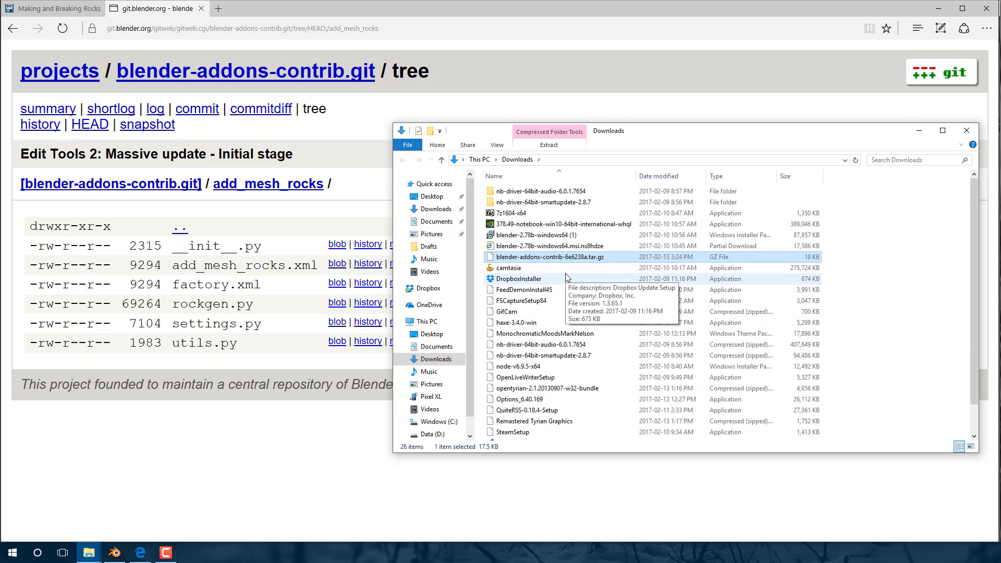
Step: Open the extracted blender-addons-contrib-6e6238a.tar folder and unpack the TAR file inside it with 7-Zip
scroll(569, 279, down, 1)
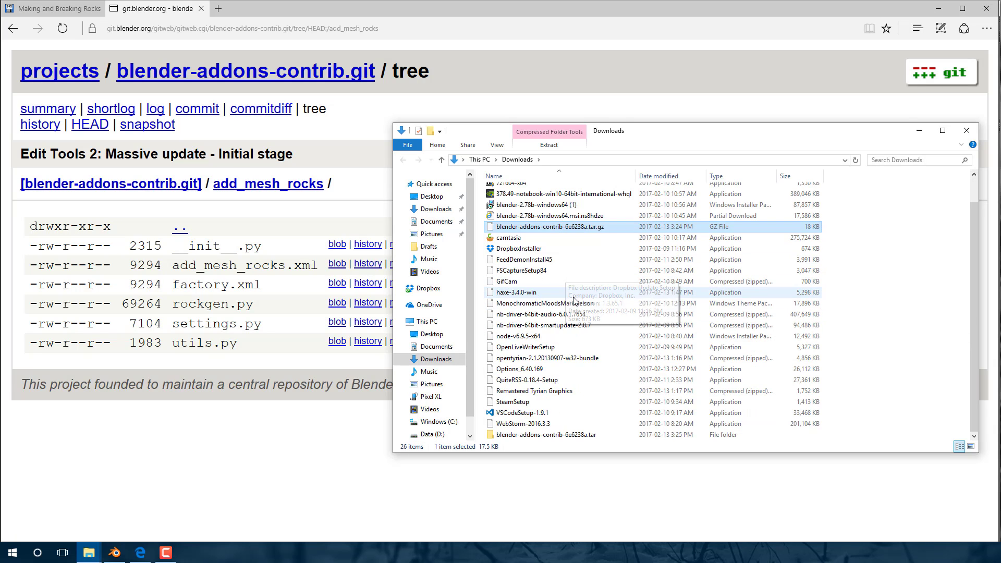
right_click(543, 436)
mouse_move(609, 259)
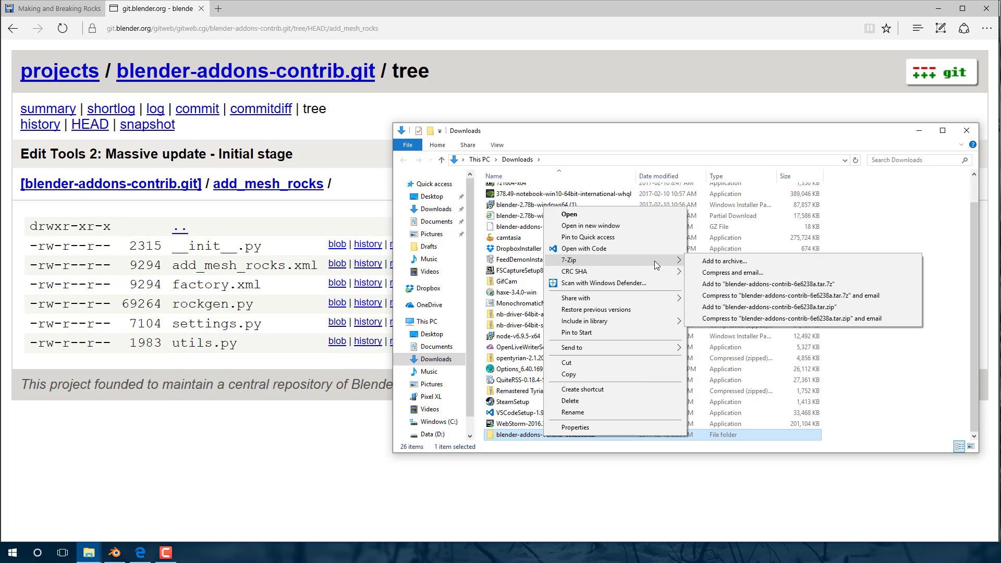
double_click(509, 436)
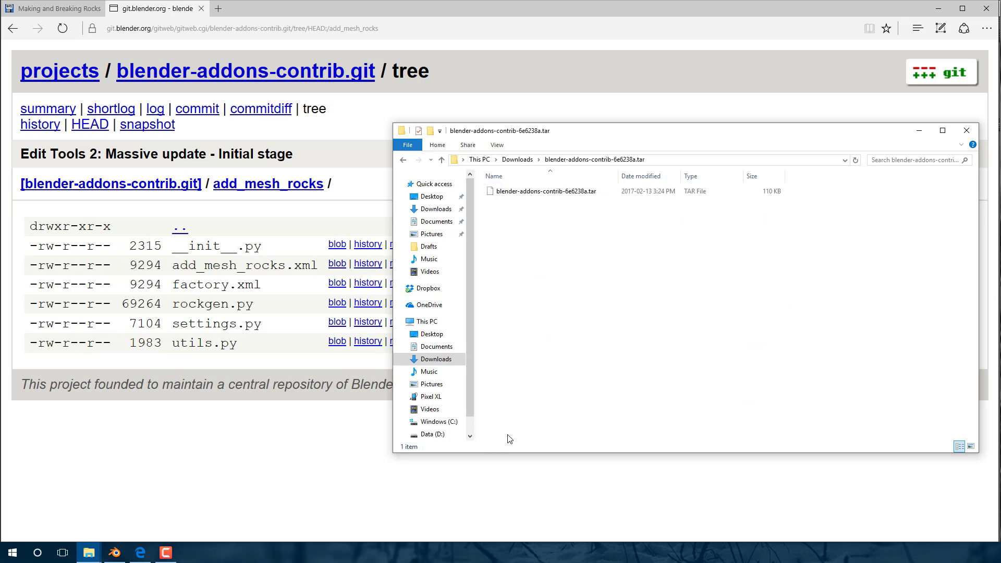
click(551, 194)
right_click(550, 194)
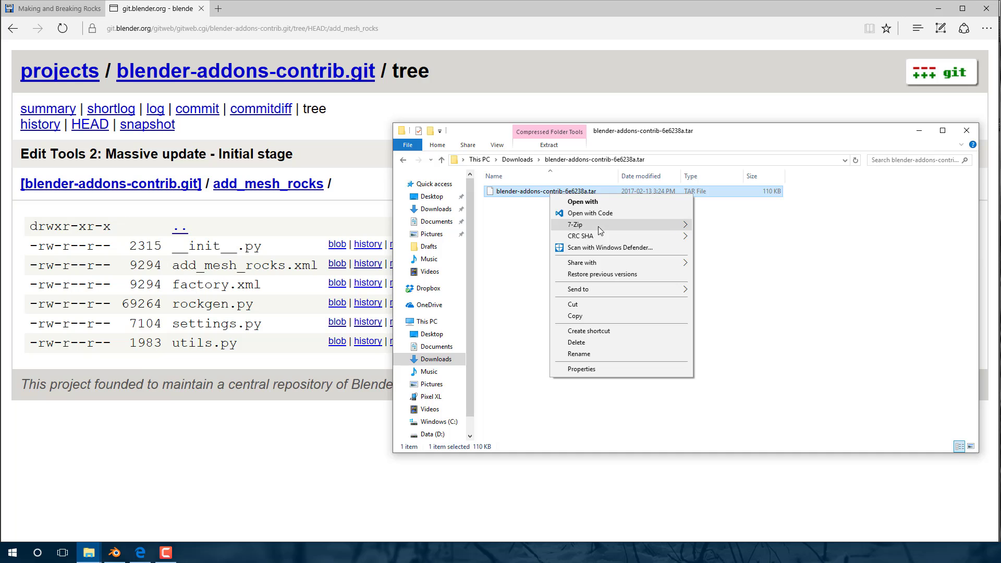
mouse_move(600, 226)
click(768, 258)
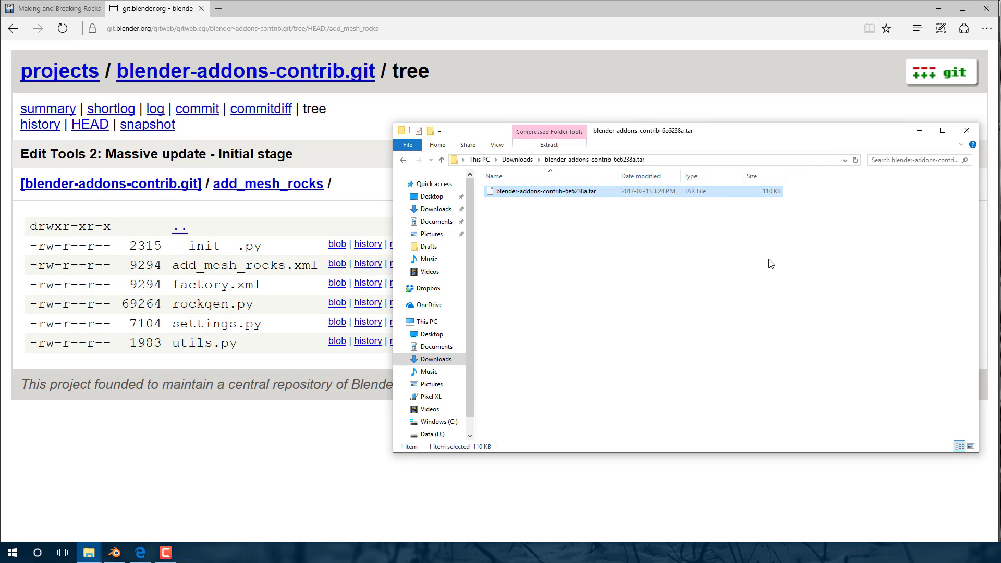
Step: Rename the unpacked blender-addons-contrib-6e6238a folder as add_mesh_rocks
click(542, 194)
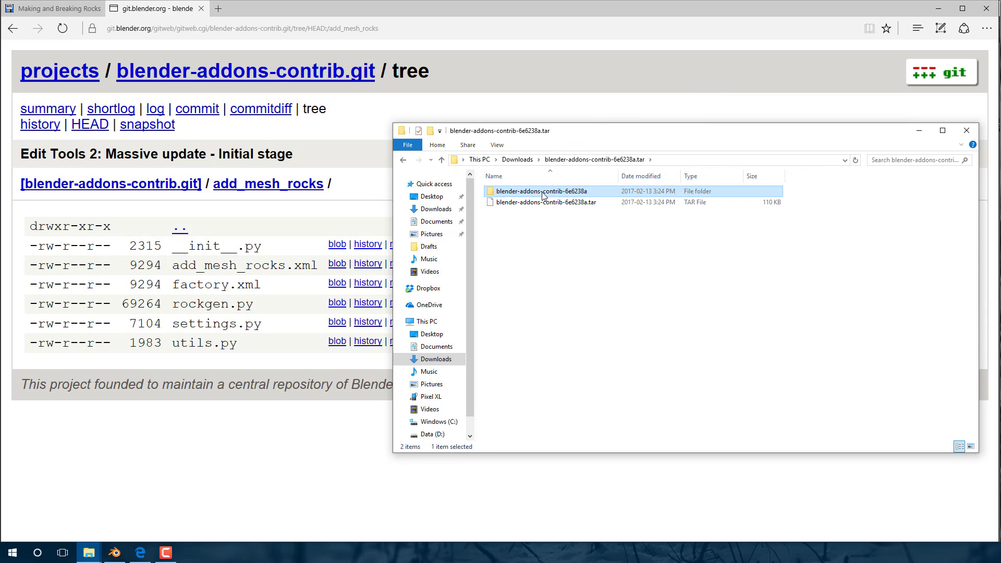
click(543, 194)
text(add_mesh_rocks)
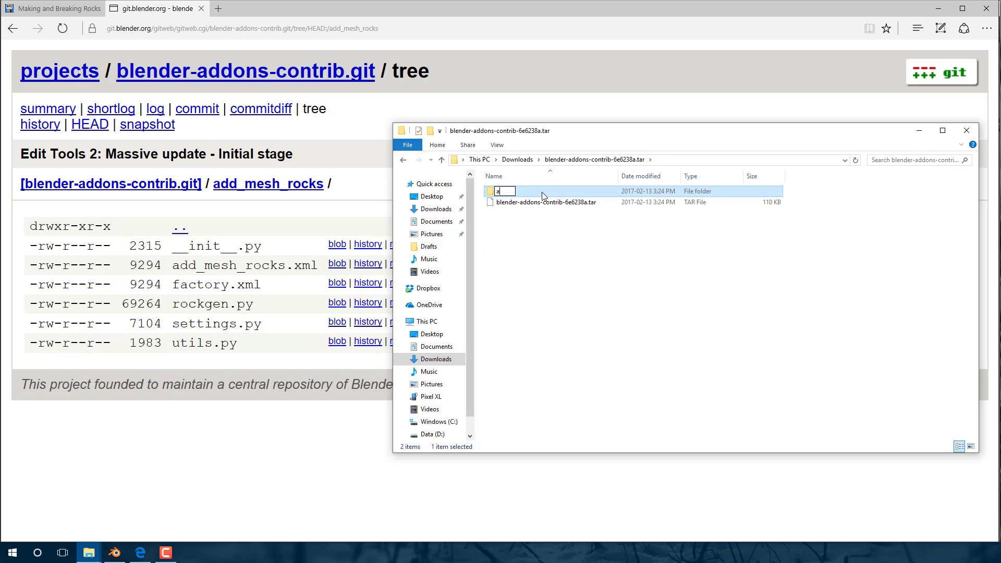
key(Return)
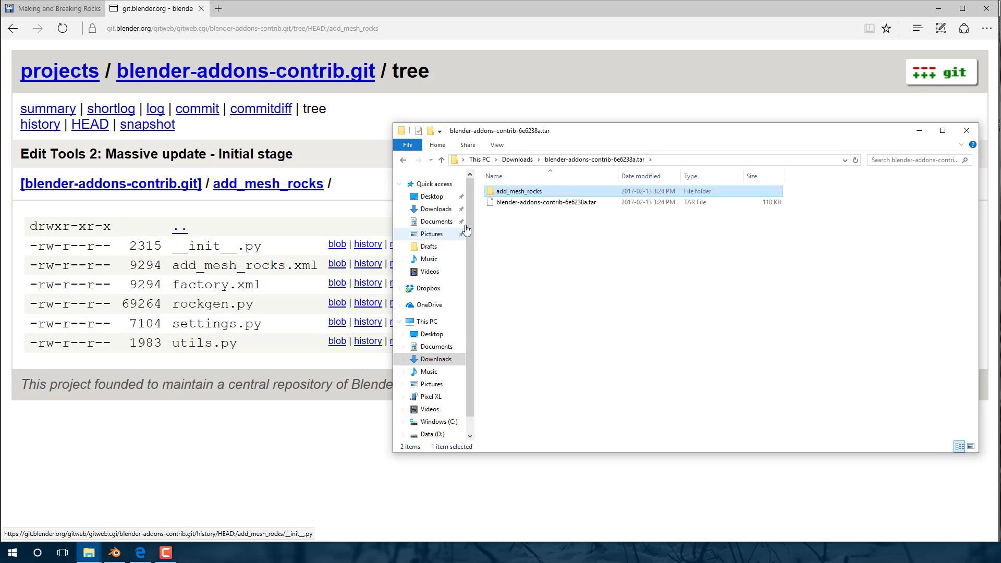
Step: Copy the add_mesh_rocks folder, check its contents, and paste the copy into Blender's addons folder
right_click(548, 193)
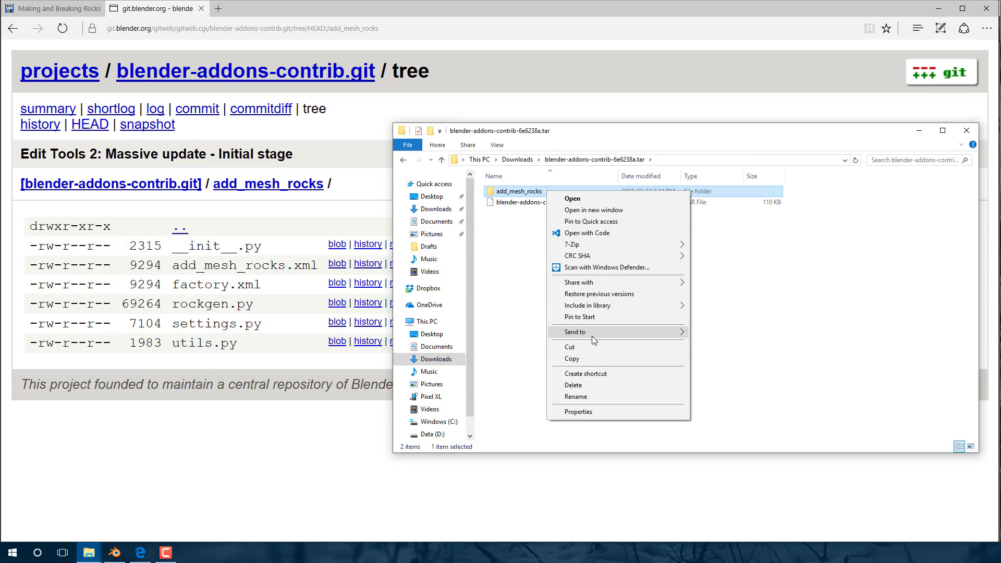
click(573, 360)
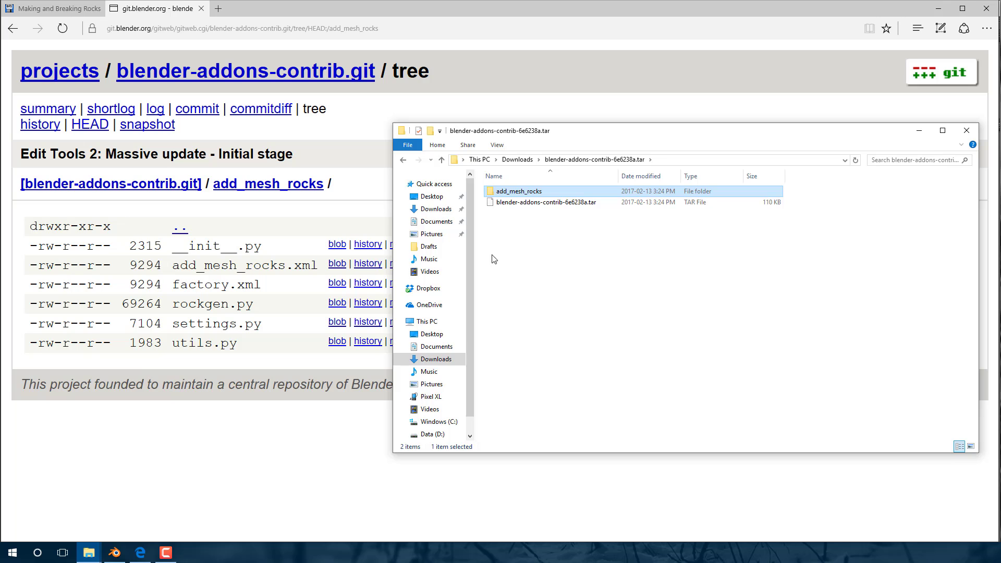
double_click(512, 192)
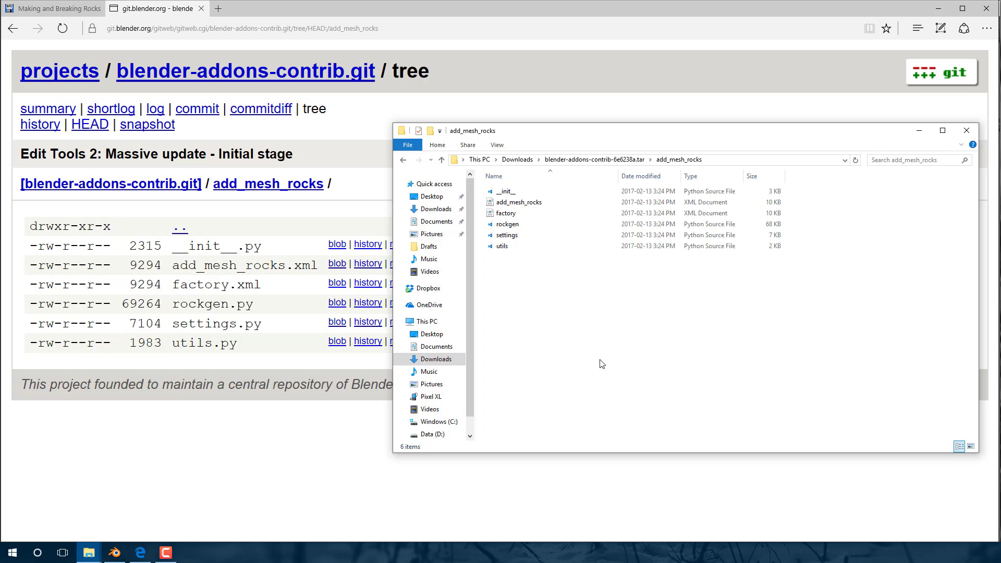
click(90, 553)
click(54, 512)
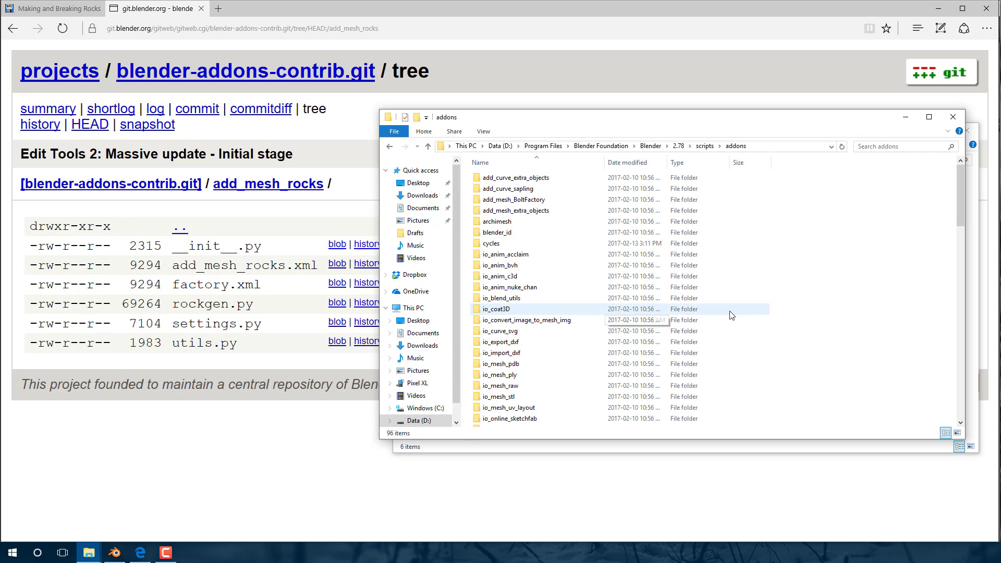
key(ctrl+v)
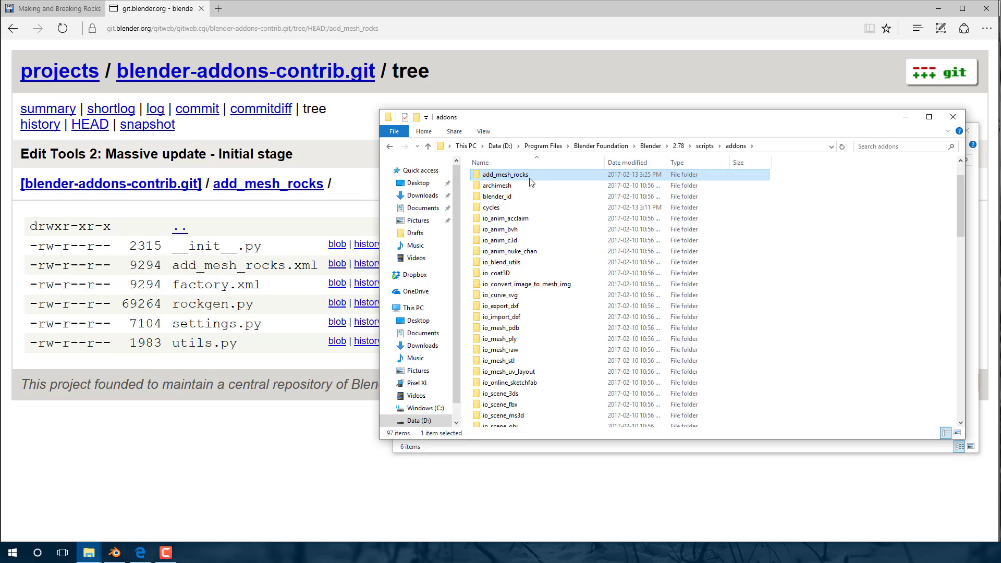
mouse_move(518, 177)
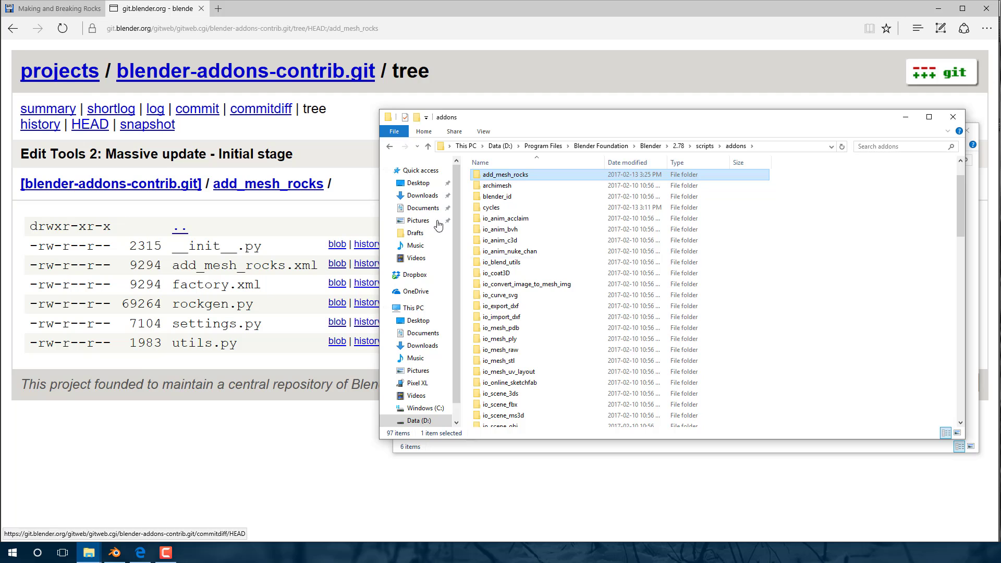
Step: Switch to Blender and search the add-ons in the User Preferences for "rock"
click(115, 553)
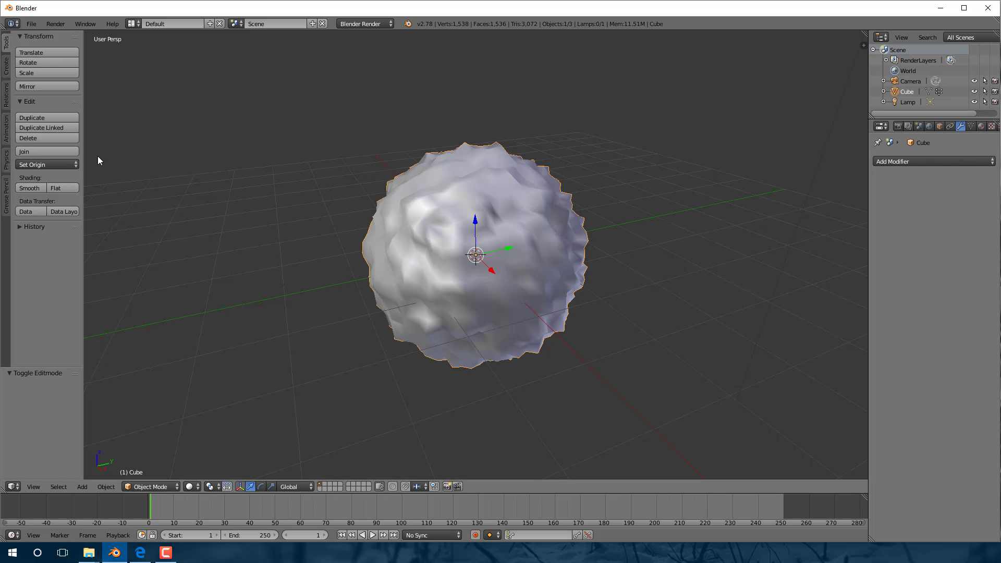
click(31, 24)
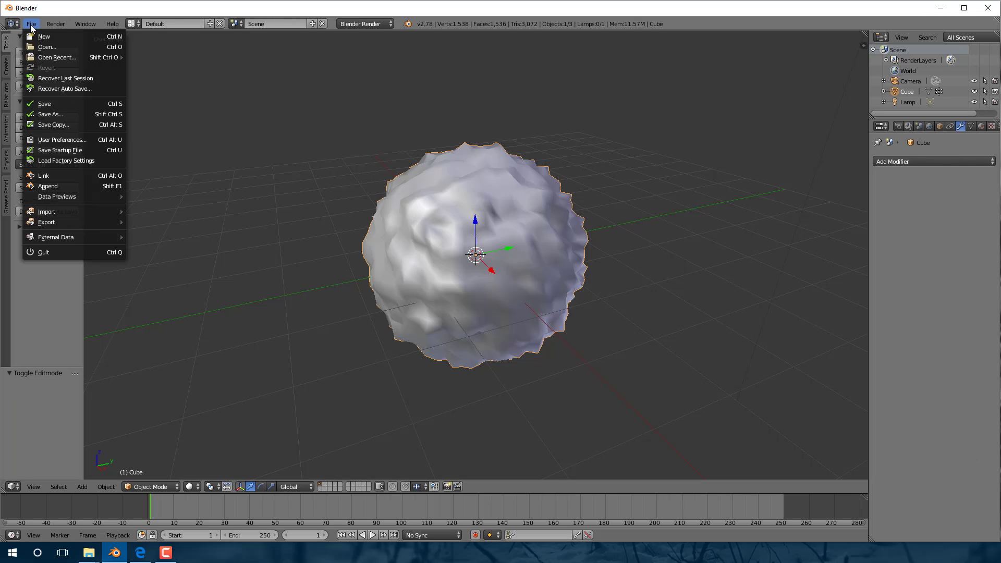
click(79, 142)
click(214, 40)
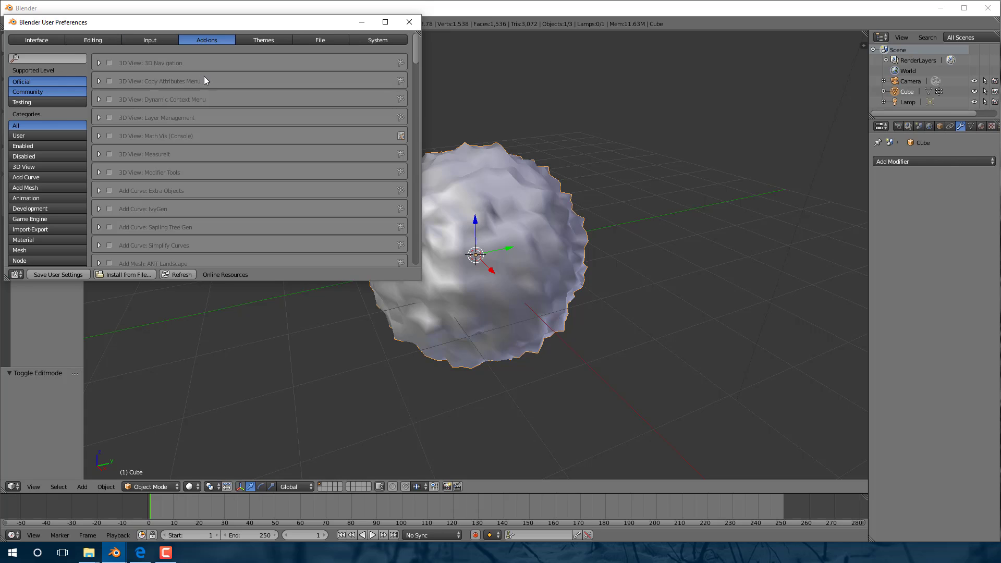
click(67, 58)
text(rock)
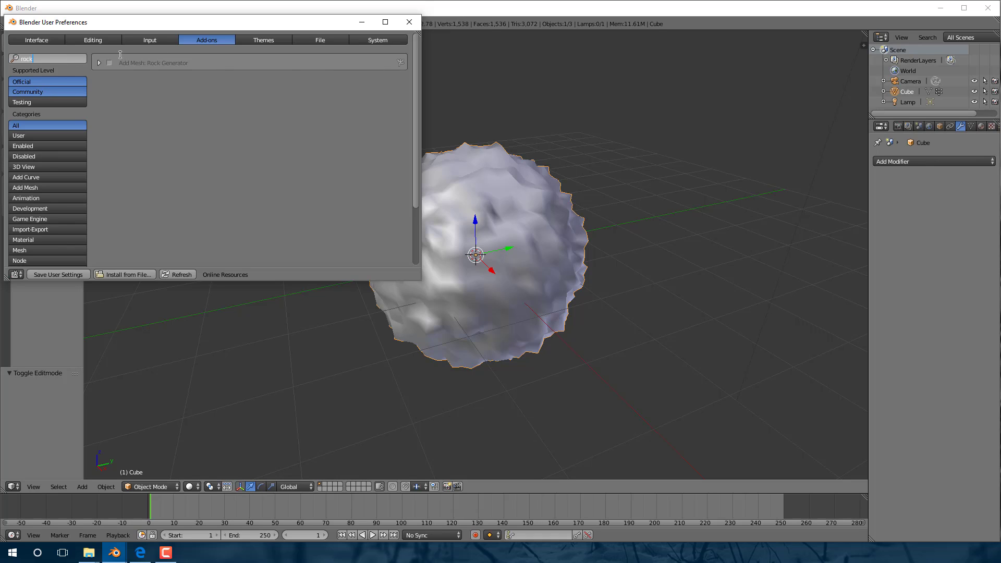
key(Return)
Step: Enable the Add Mesh: Rock Generator add-on, save the user settings and close the preferences
click(110, 63)
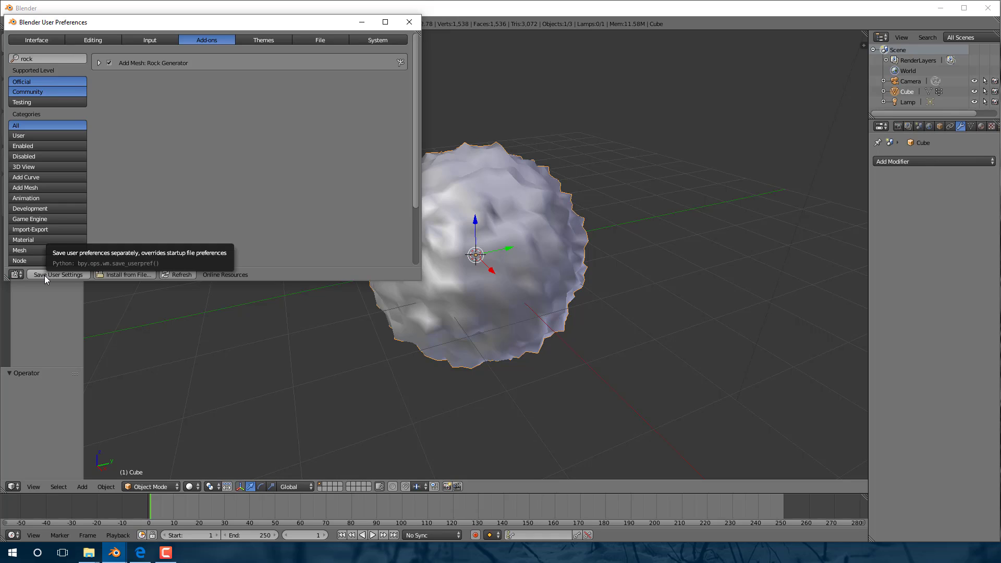
click(58, 275)
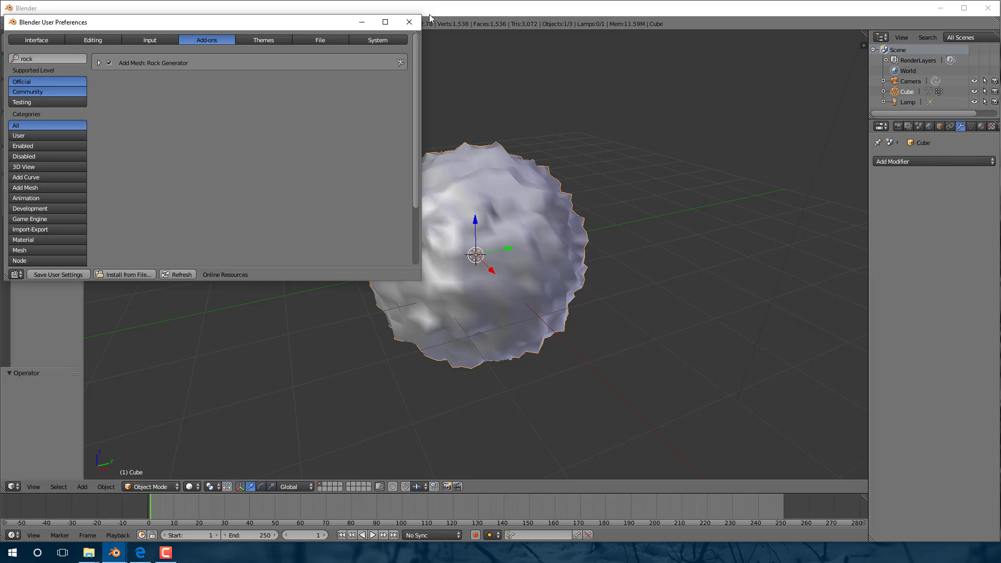
click(409, 22)
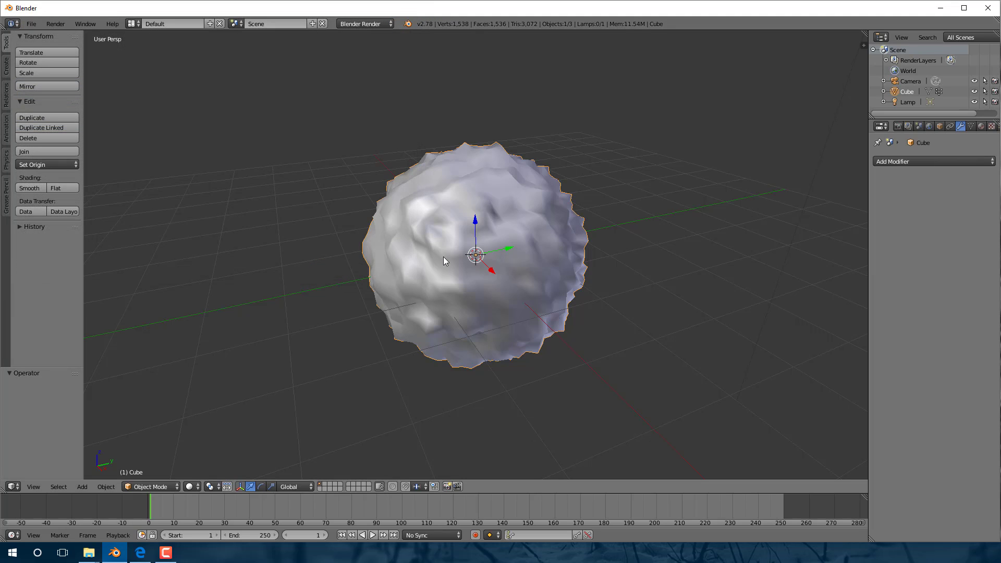
Step: Move the displaced cube about -6.42 units along the Y axis, and add a Rock Generator mesh to the scene
scroll(444, 257, down, 5)
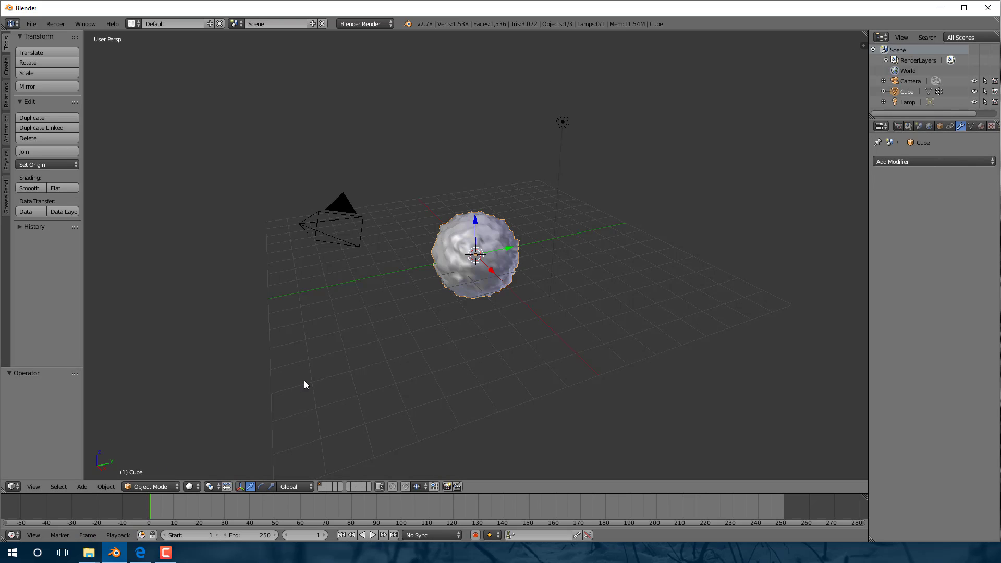
drag(510, 250, 359, 316)
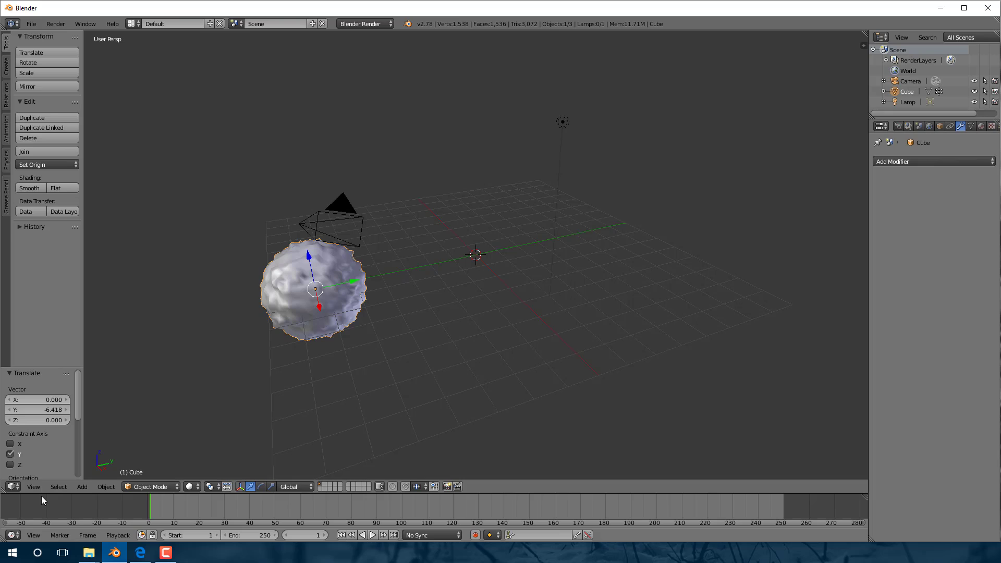
click(80, 487)
mouse_move(101, 476)
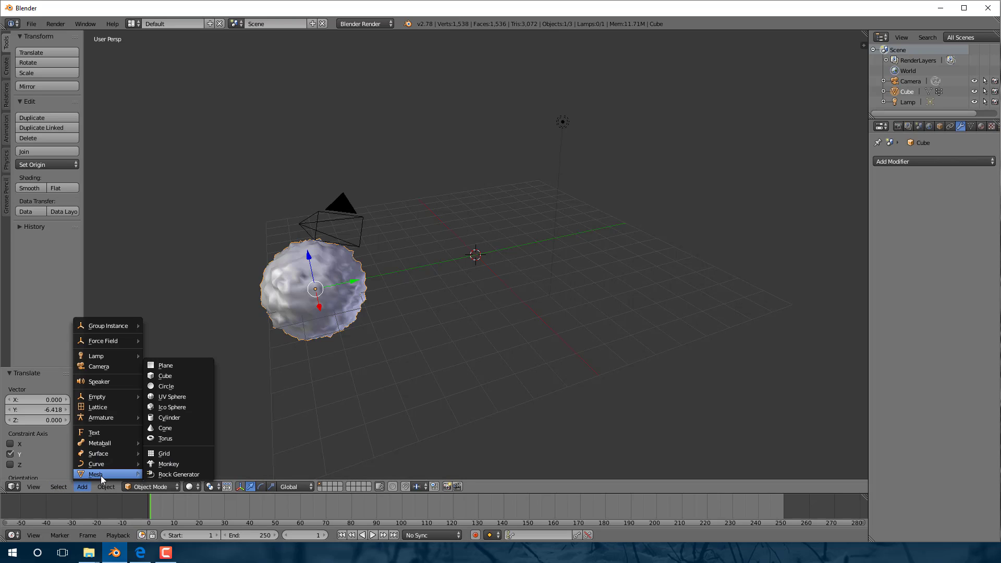
click(200, 473)
scroll(493, 257, up, 5)
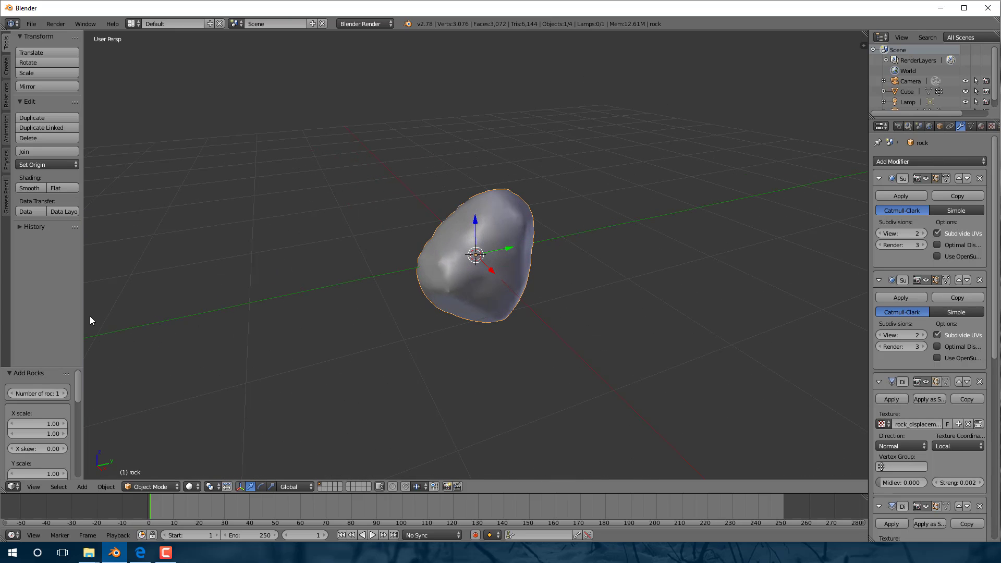
Step: Widen the tool shelf, enlarge the Add Rocks options area, and try adjusting the number of rocks
drag(92, 327, 269, 329)
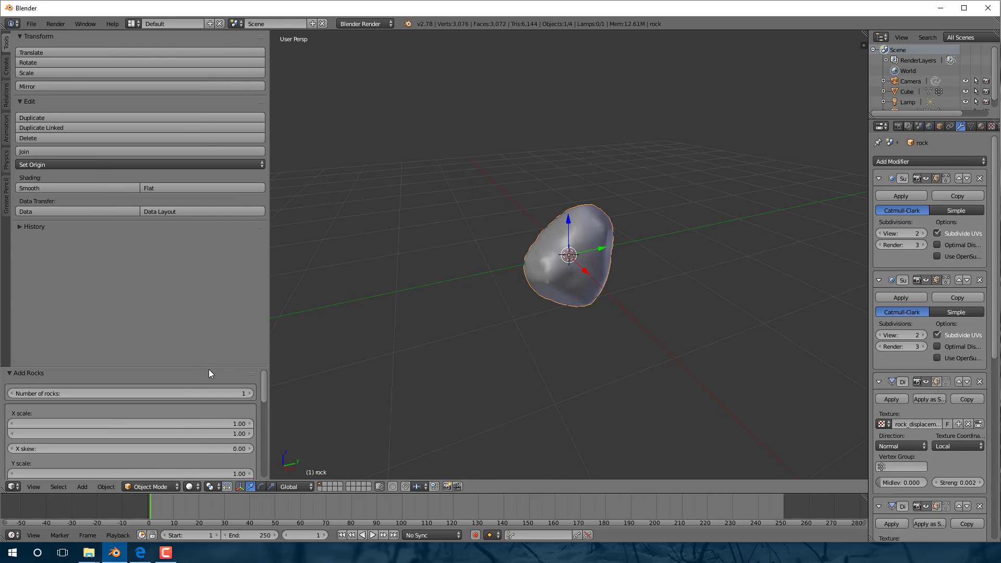
drag(208, 370, 221, 210)
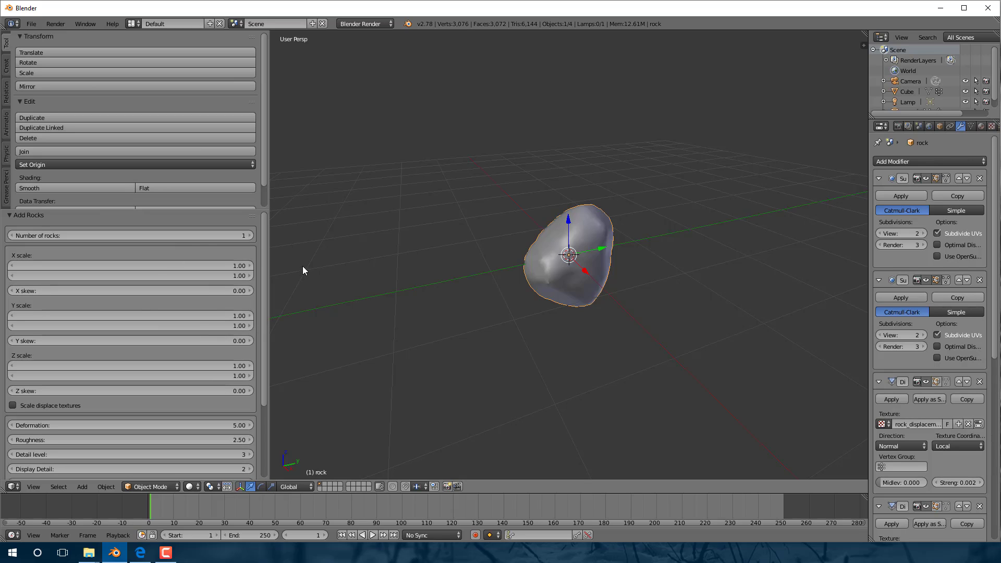
mouse_move(170, 235)
mouse_down()
mouse_move(193, 233)
mouse_move(176, 242)
mouse_up()
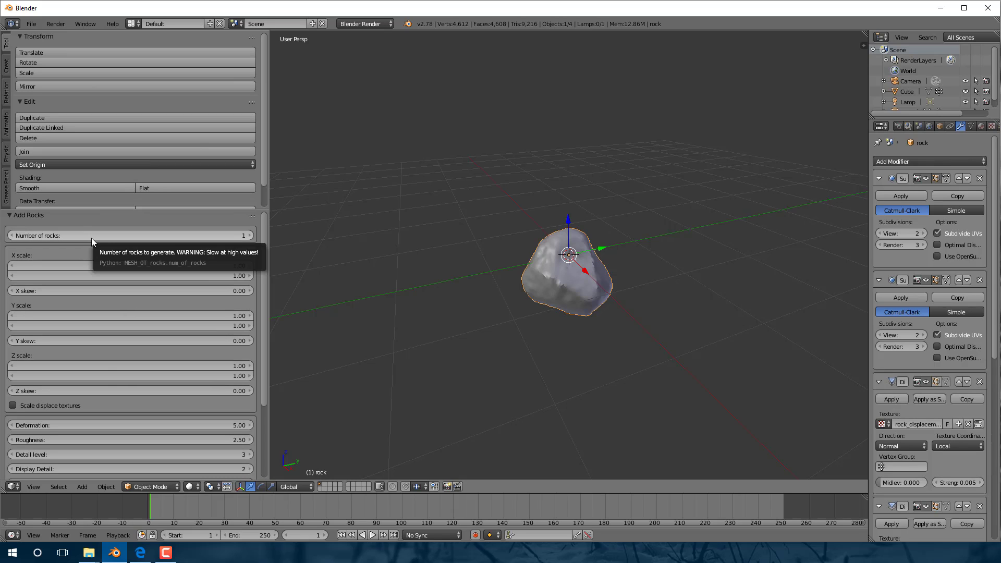
Step: Enable Generate materials for the rock and set its X scale range to 0.94 and 1.03
scroll(98, 373, down, 5)
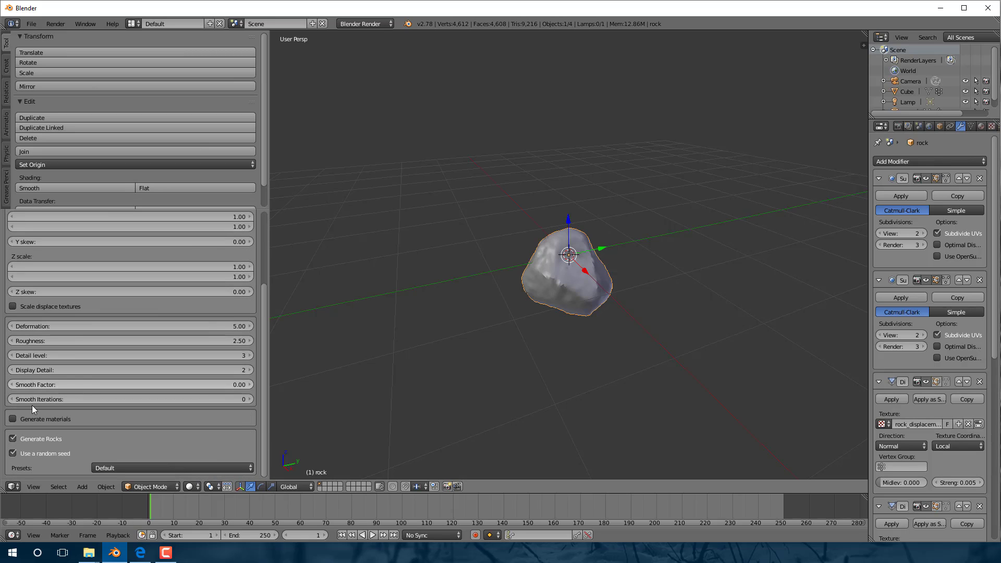
click(13, 420)
scroll(81, 388, down, 2)
scroll(95, 334, up, 3)
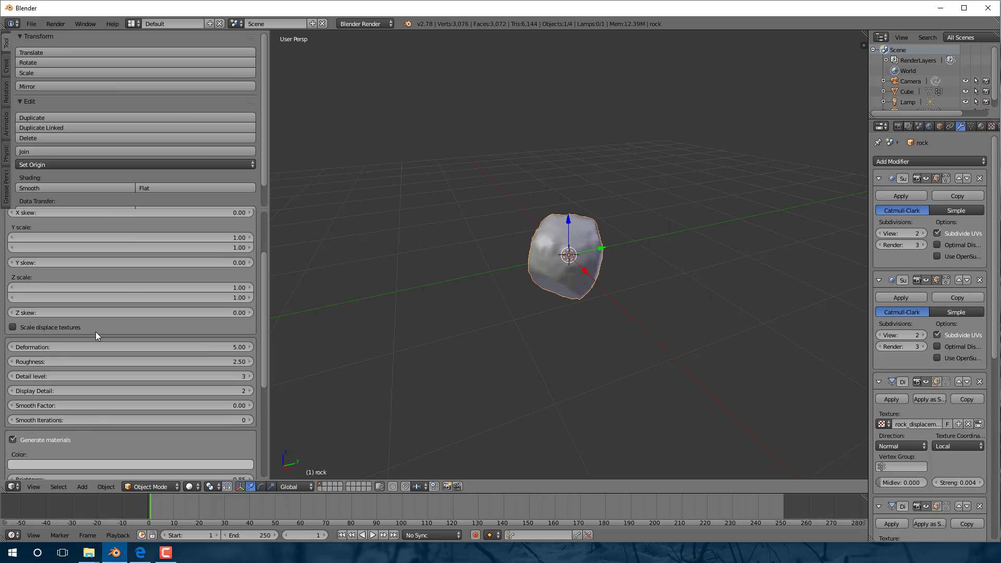
scroll(96, 332, up, 3)
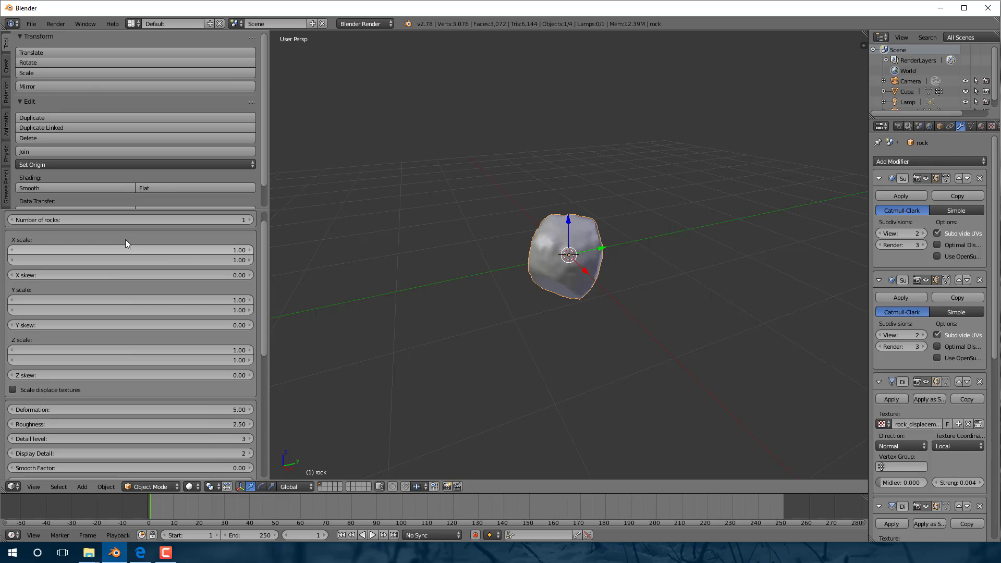
drag(150, 246, 165, 256)
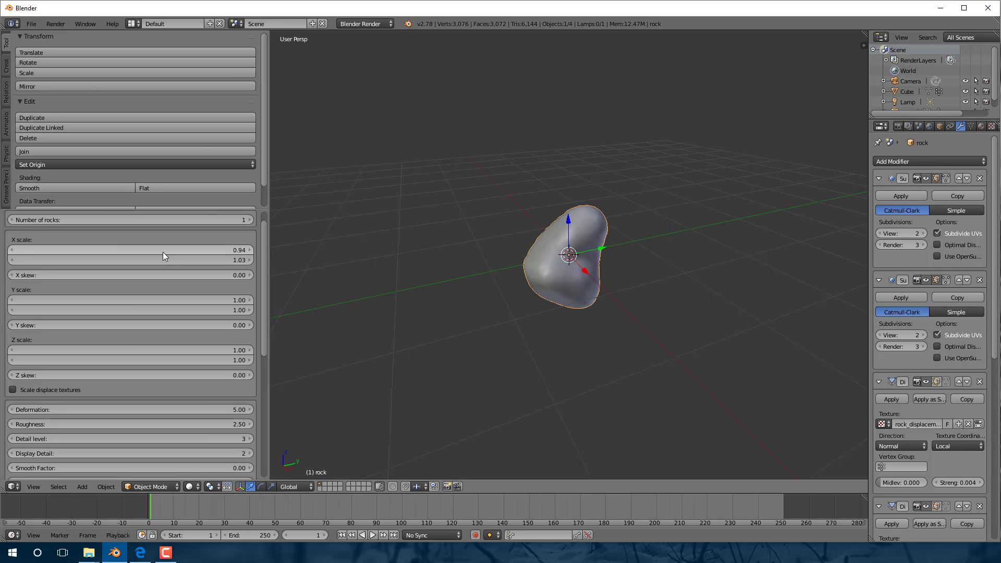
Step: Turn off Use a random seed for the rock and set its Deformation to 5.18
scroll(166, 260, down, 10)
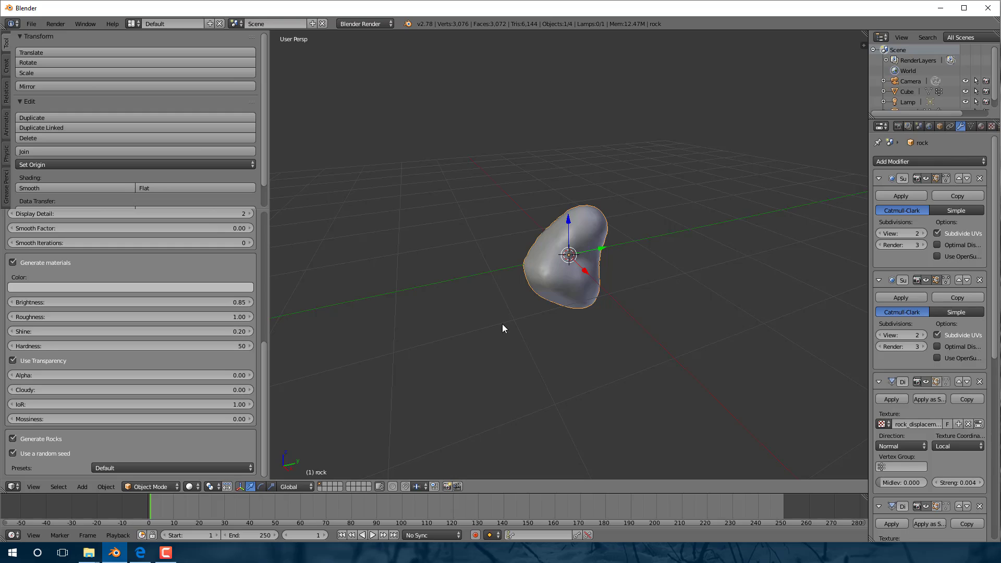
click(69, 452)
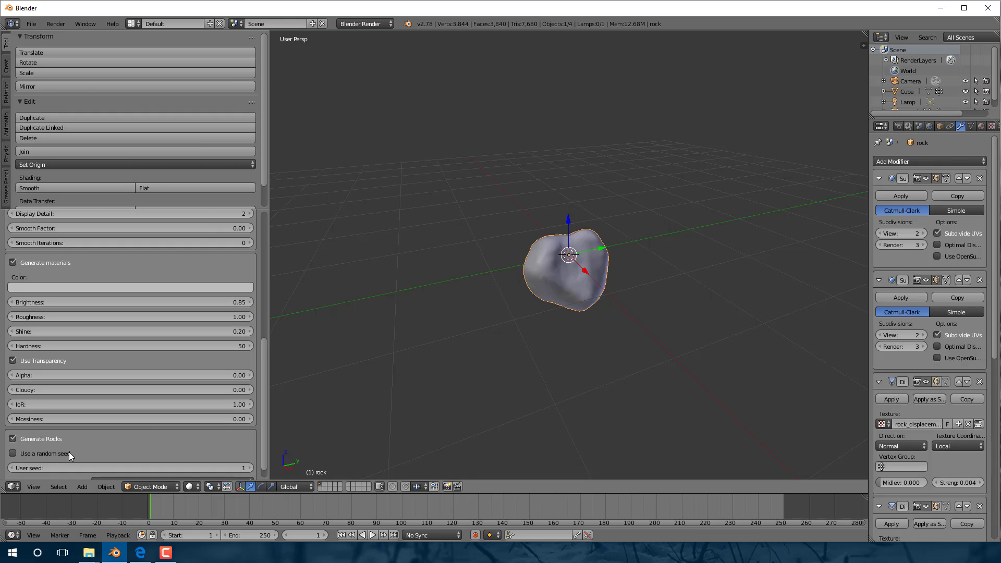
scroll(133, 308, up, 4)
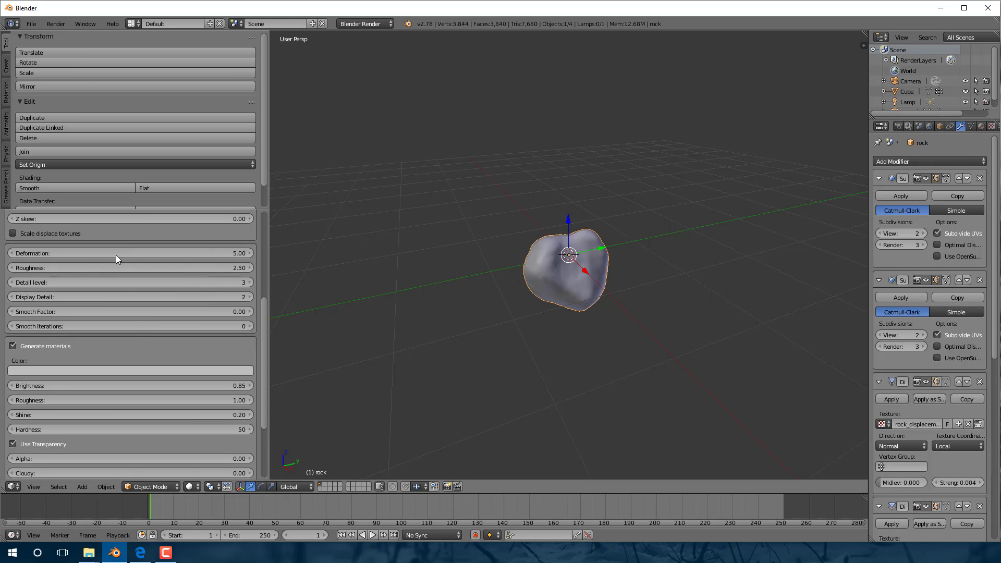
drag(133, 253, 210, 248)
scroll(95, 385, down, 2)
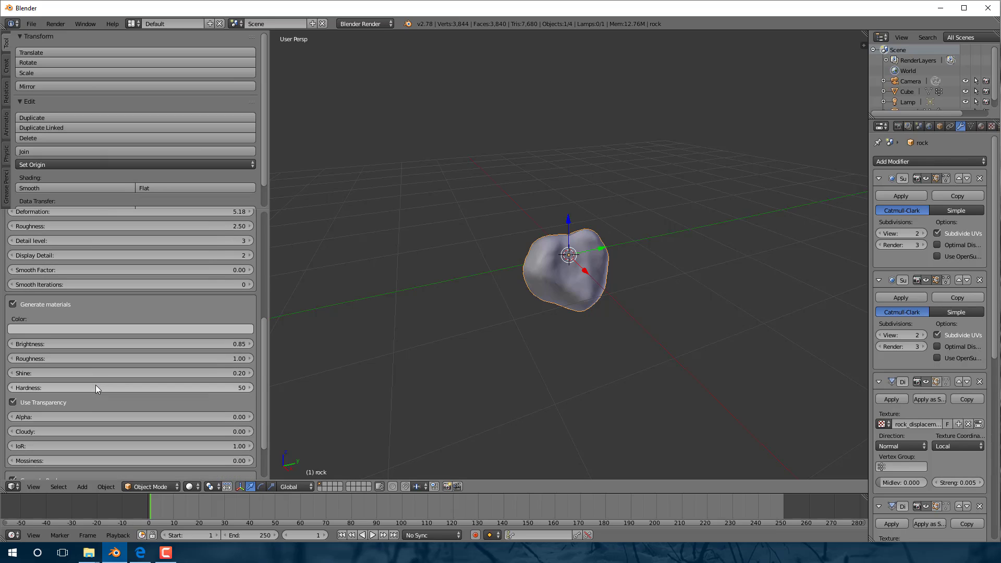
Step: Set the rock's Smooth Factor to 1.35 and its mesh Roughness to 3.58
scroll(78, 283, up, 3)
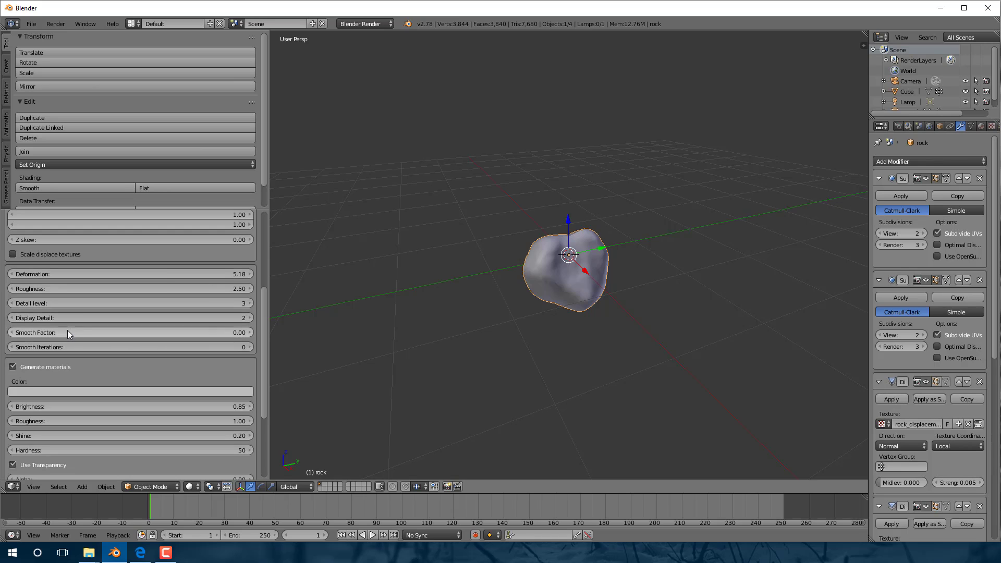
drag(90, 332, 95, 332)
scroll(86, 313, up, 1)
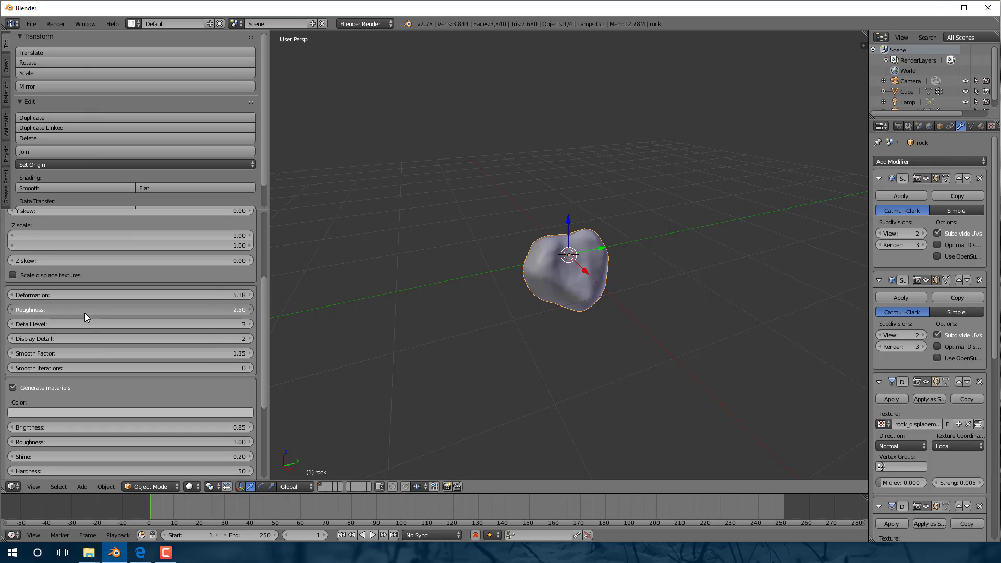
drag(92, 311, 109, 307)
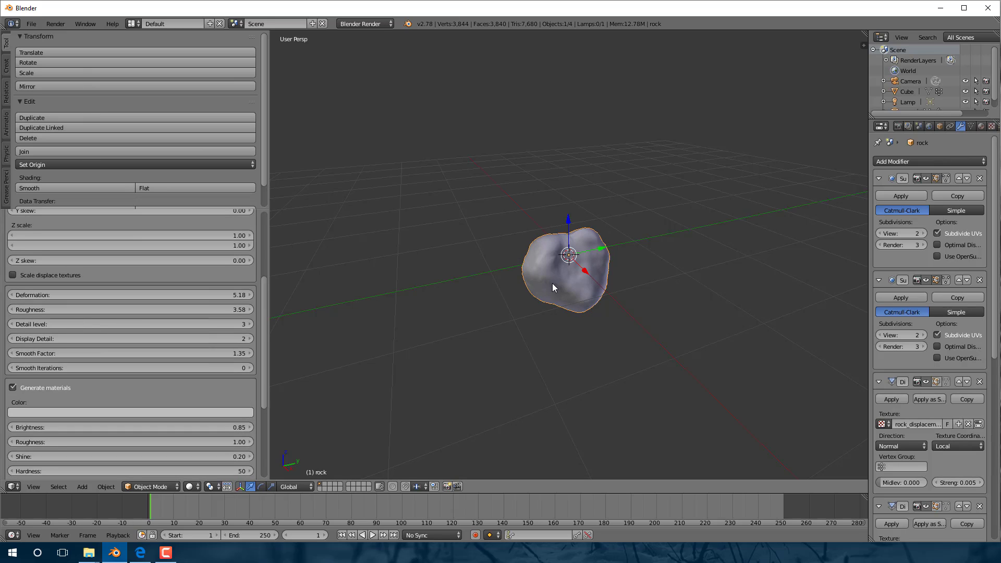
Step: Switch the viewport shading to Material and examine the generated rock from another angle
click(196, 487)
click(215, 428)
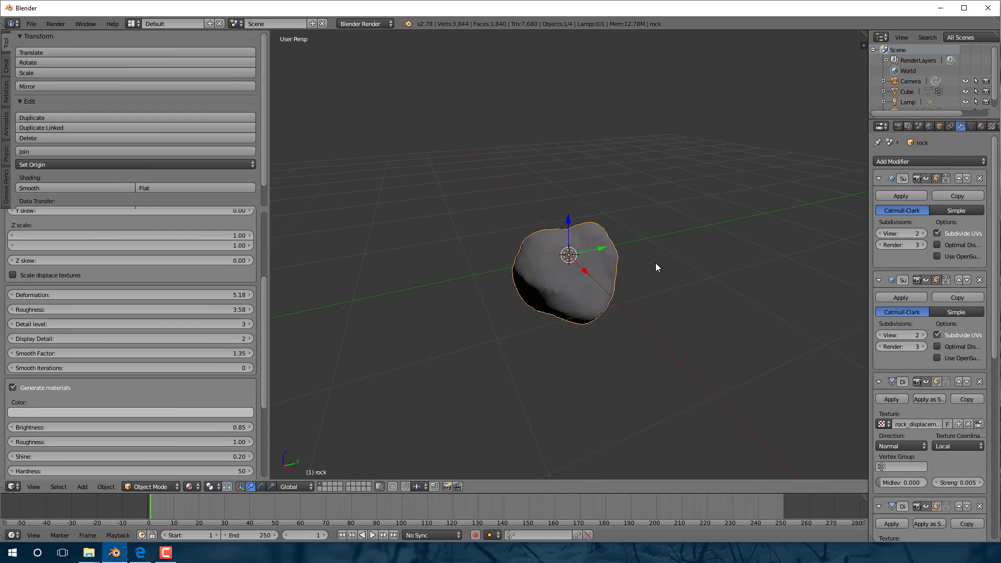
scroll(653, 268, up, 3)
middle_drag(583, 318, 521, 282)
scroll(780, 197, down, 4)
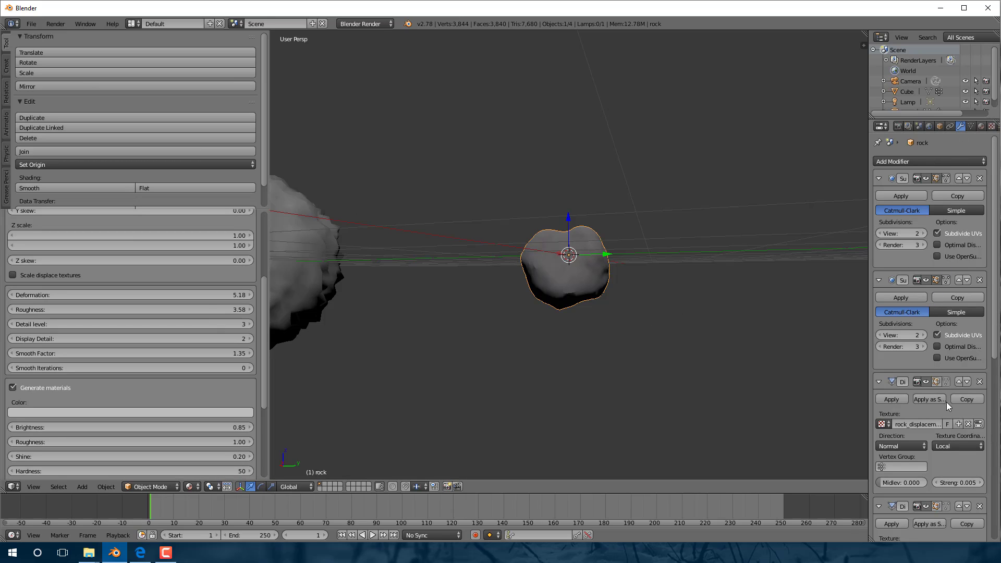
Step: Apply all of the rock's Subdivision Surface and Displace modifiers
scroll(942, 460, down, 8)
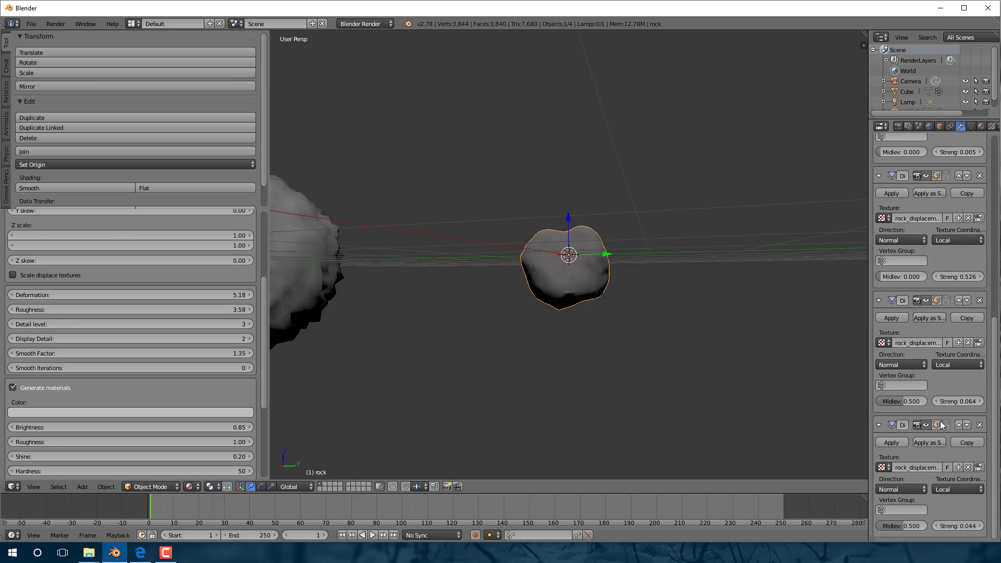
scroll(939, 407, up, 5)
scroll(922, 241, up, 3)
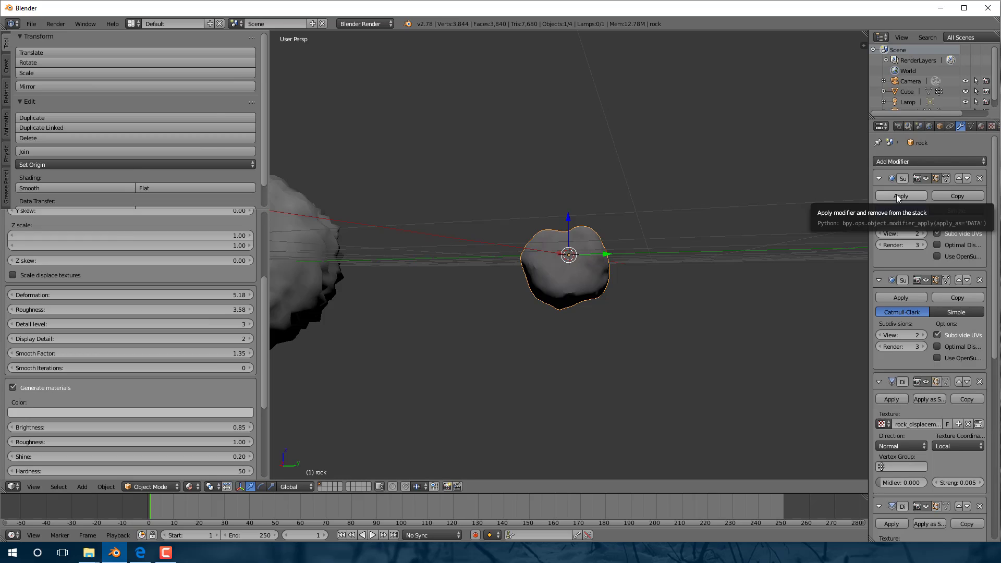
click(896, 195)
click(897, 195)
click(896, 195)
click(897, 195)
click(897, 195)
Step: Delete the displaced cube beside the generated rock
middle_drag(521, 313, 591, 306)
right_click(383, 259)
key(x)
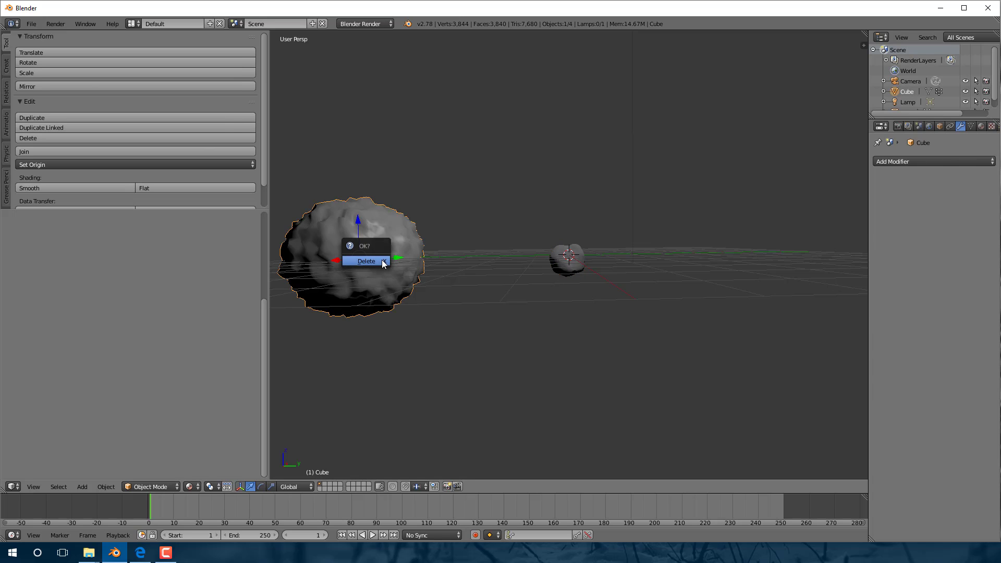
click(382, 260)
scroll(586, 269, up, 3)
scroll(585, 270, up, 2)
middle_drag(587, 269, 563, 275)
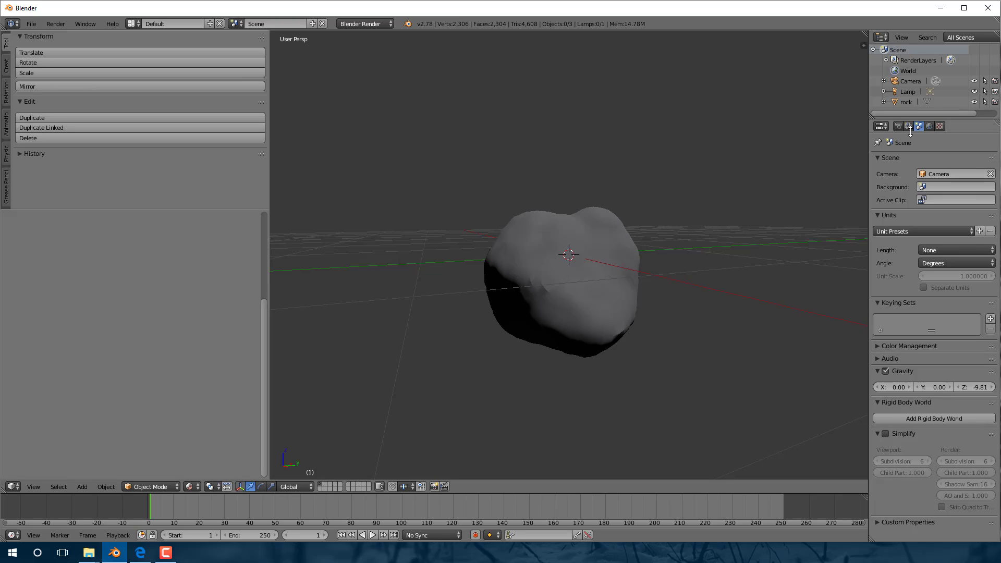
Step: Add a Particle System modifier and an Explode modifier to the rock
right_click(570, 252)
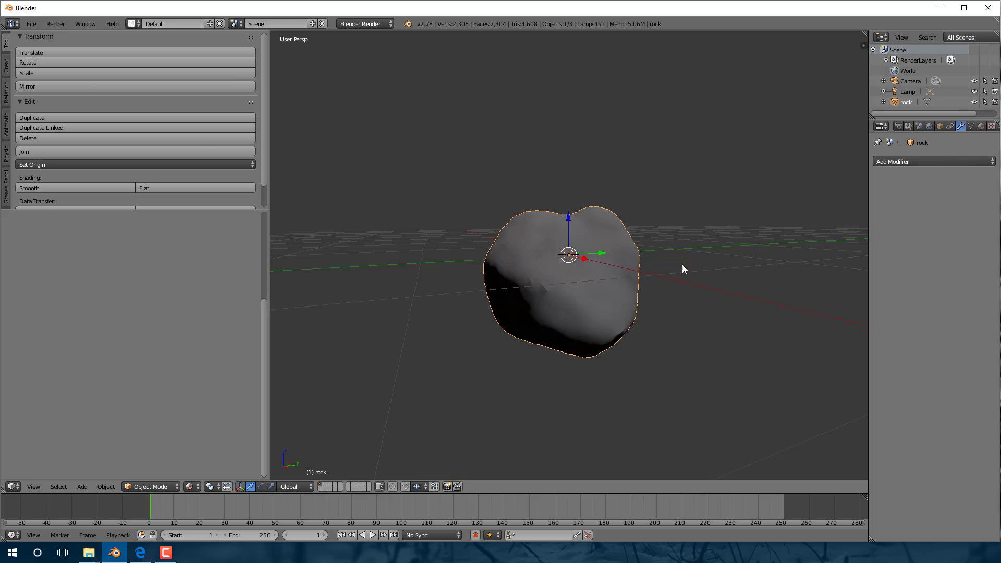
click(990, 160)
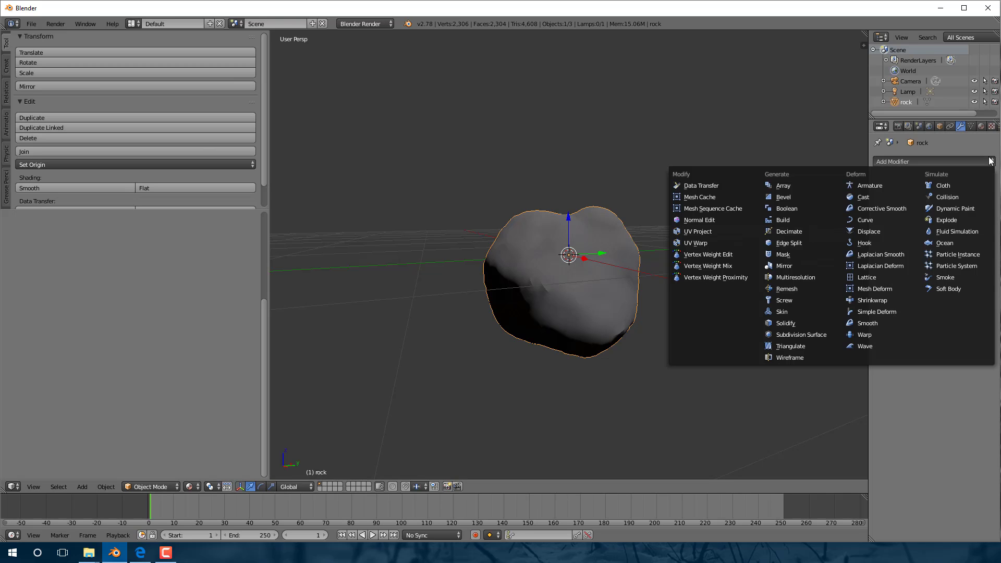
click(959, 265)
click(942, 161)
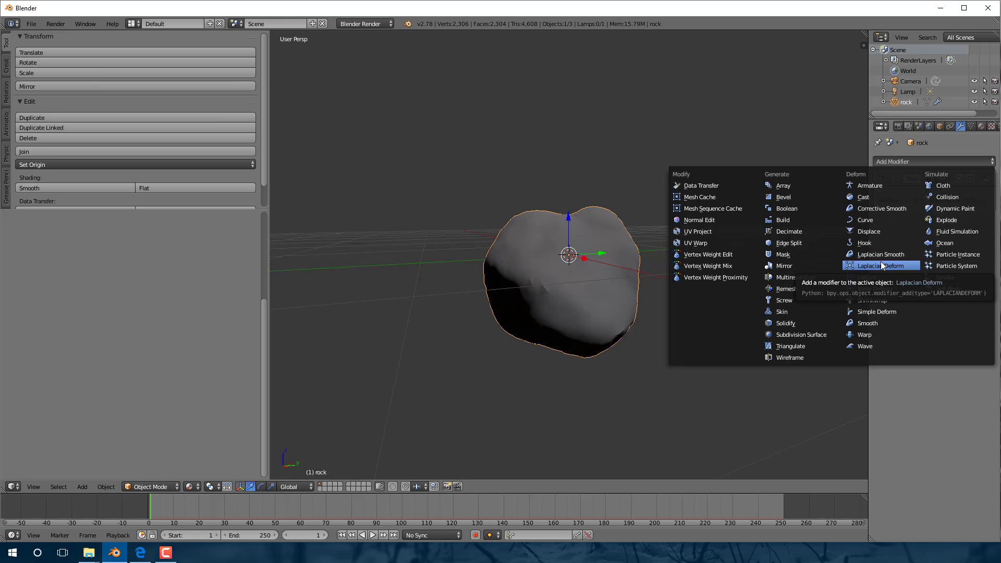
click(939, 220)
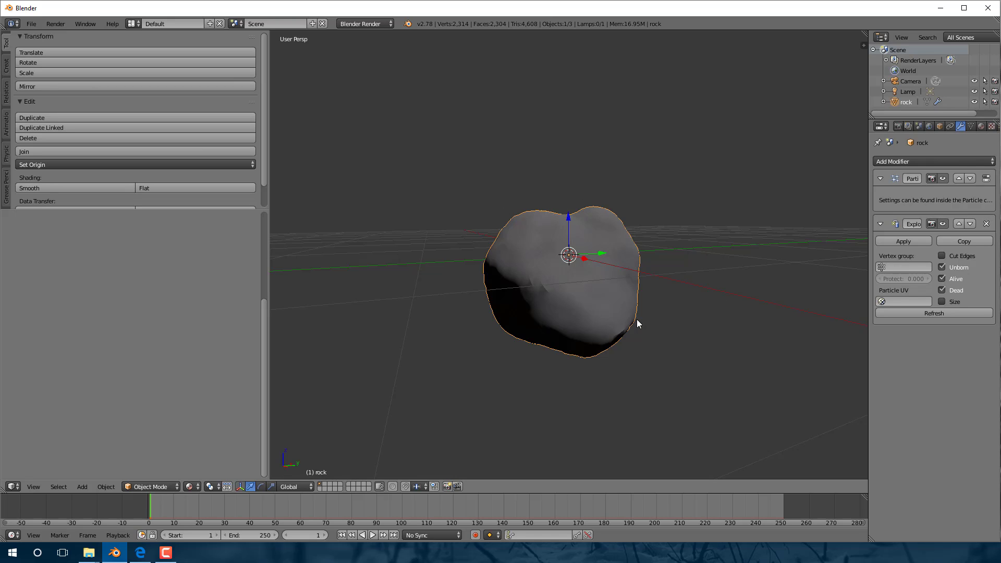
Step: Create a vertex group on the rock mesh and assign it as the Explode modifier's vertex group
click(970, 128)
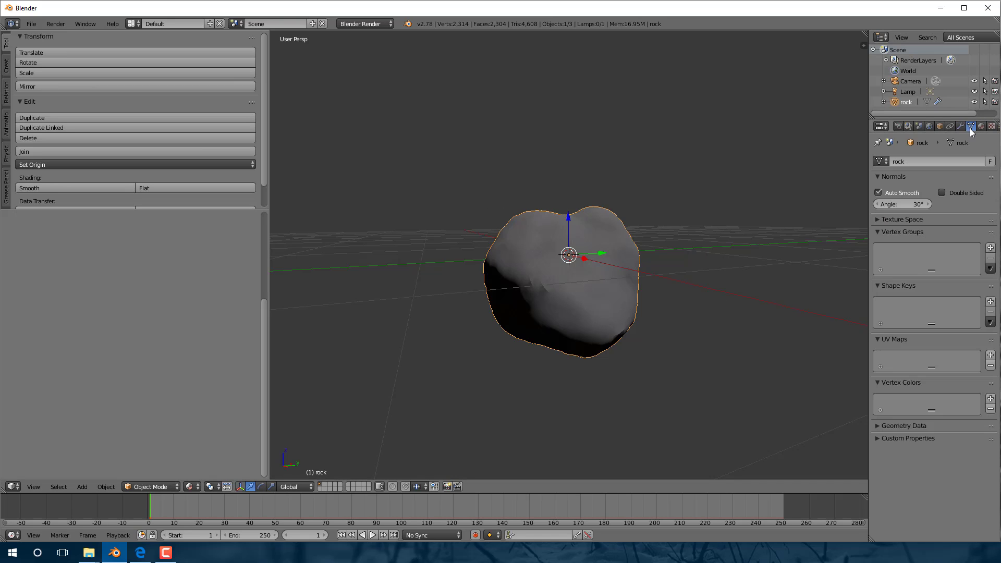
click(991, 249)
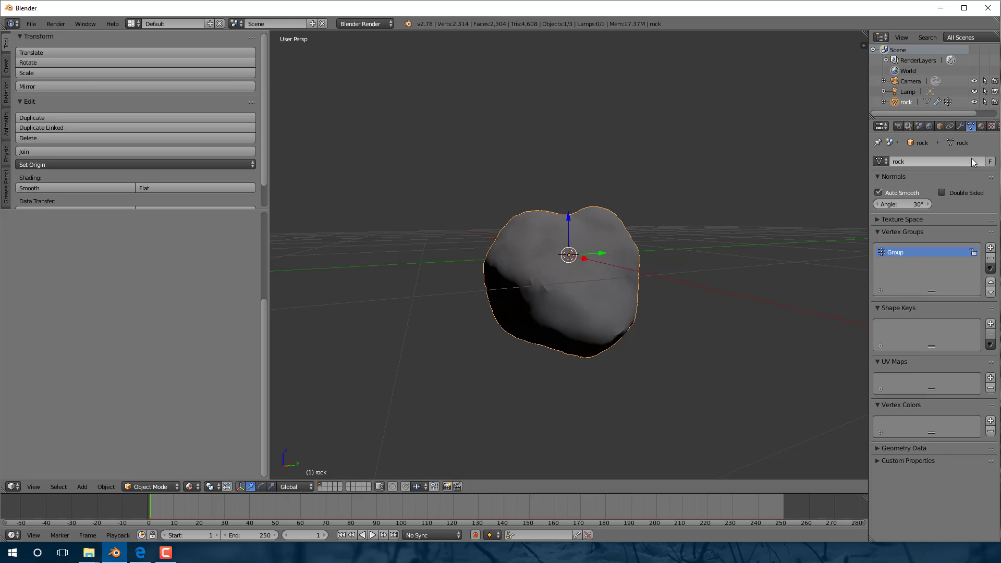
click(961, 127)
click(904, 266)
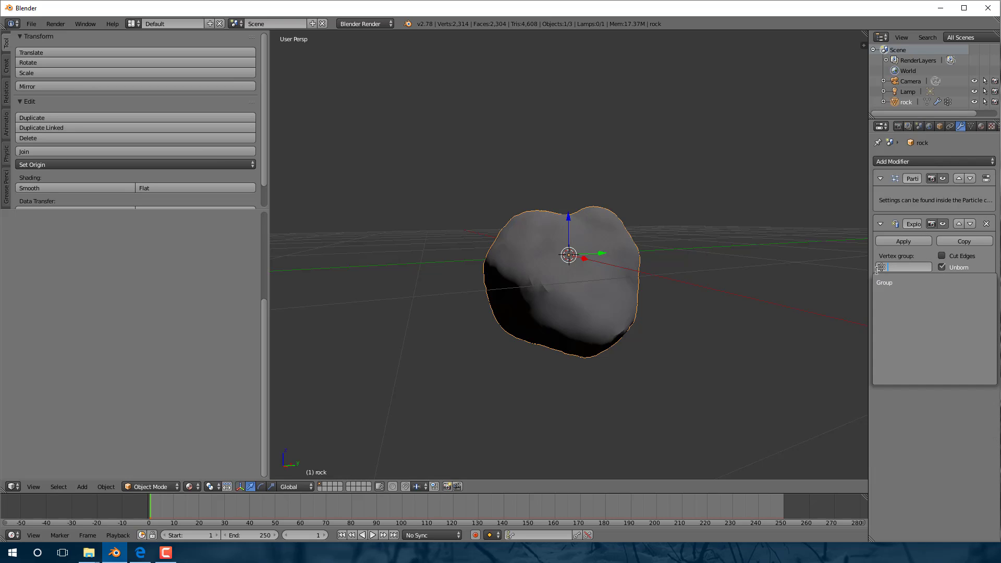
click(884, 282)
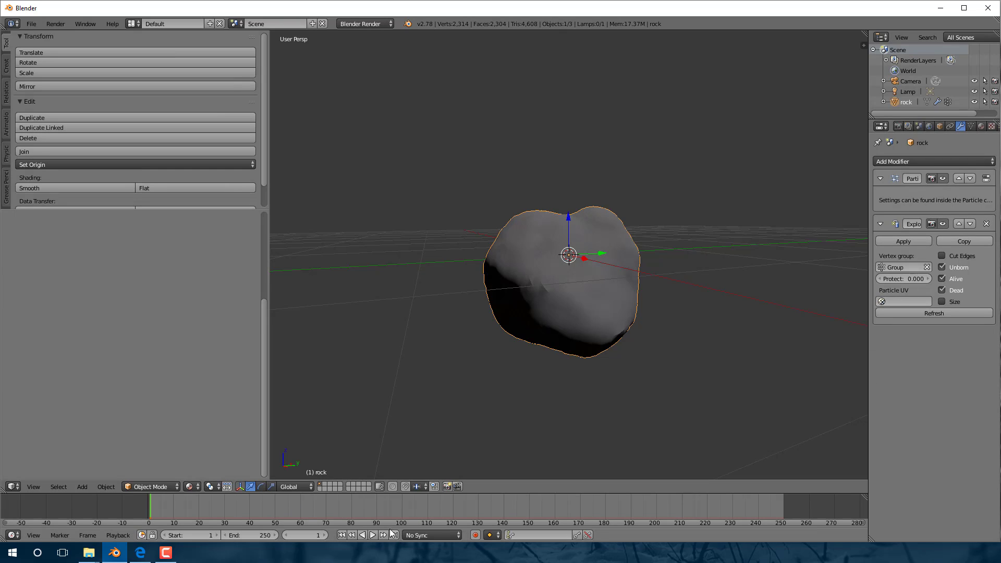
Step: Play the explosion animation and turn off the scene's Gravity
click(373, 536)
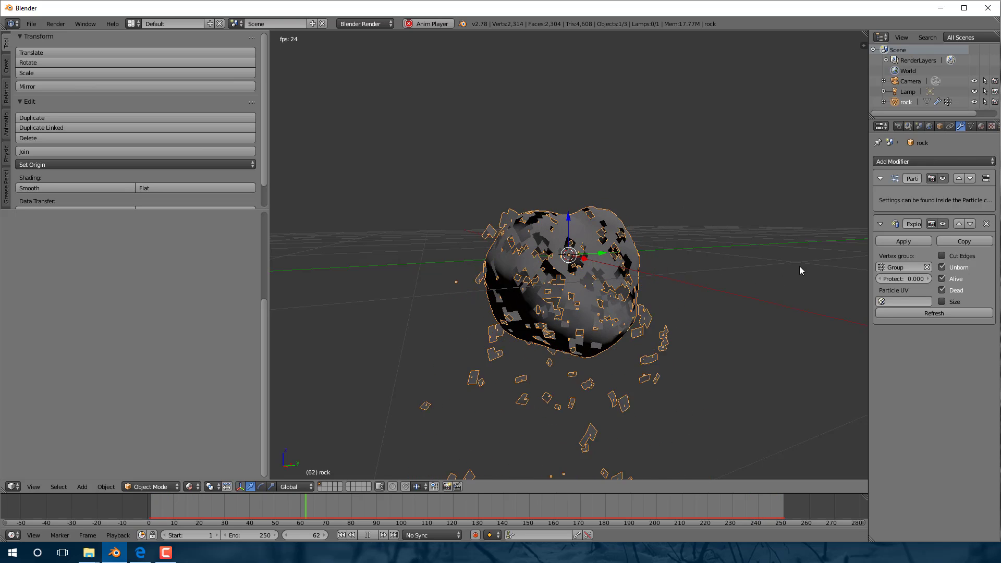
click(919, 126)
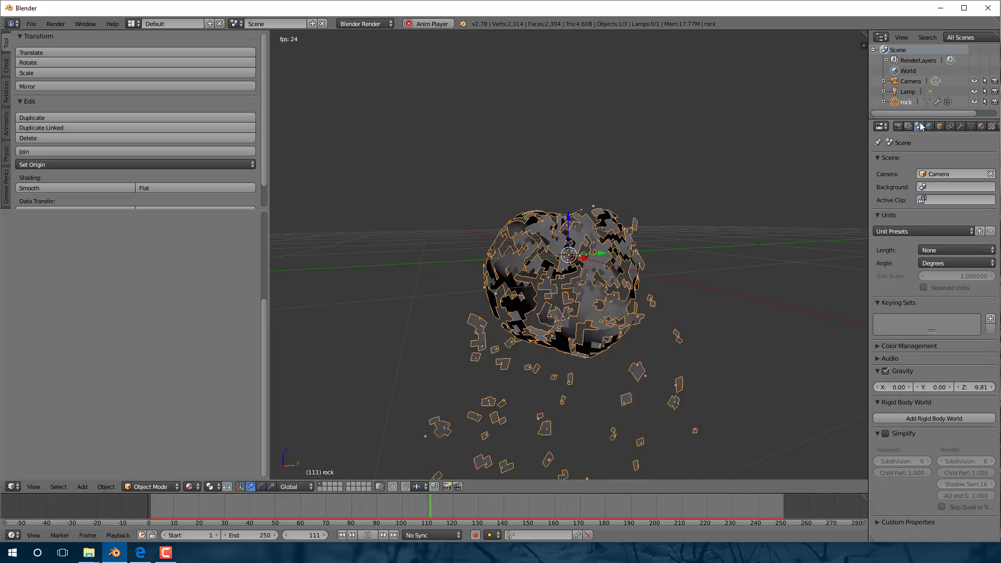
click(886, 371)
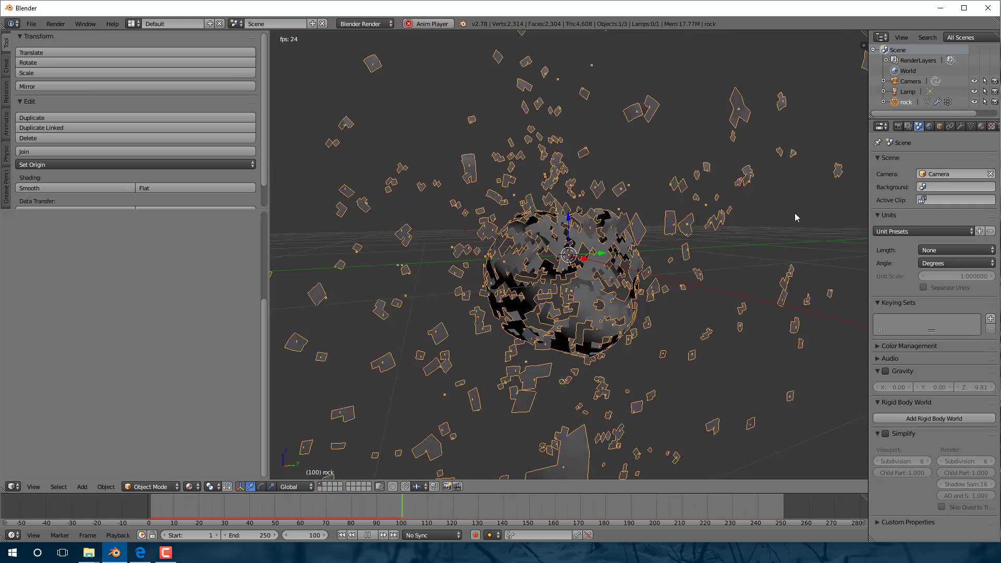
Step: Set the emission End of the rock's particle system to 50
click(960, 126)
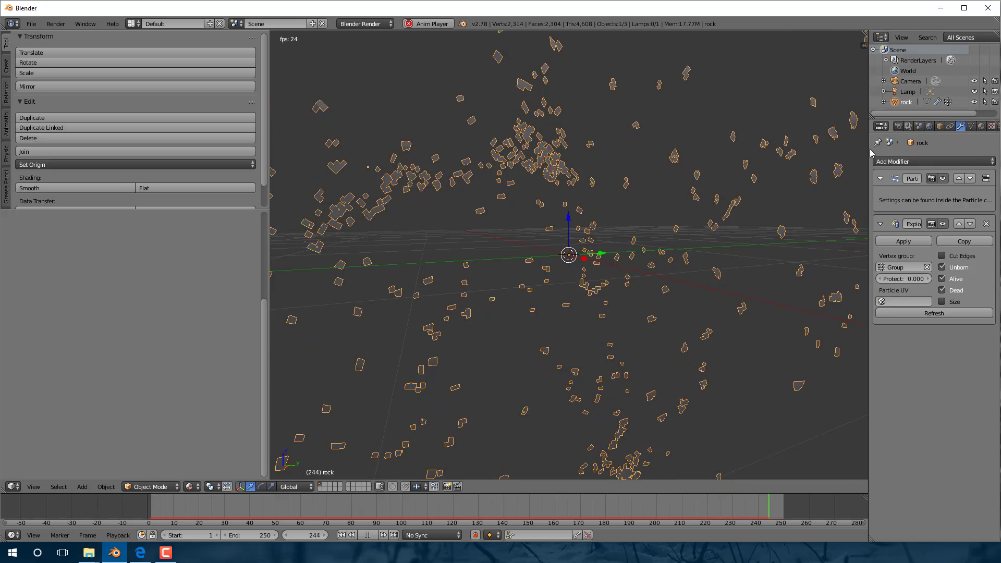
drag(870, 151, 776, 185)
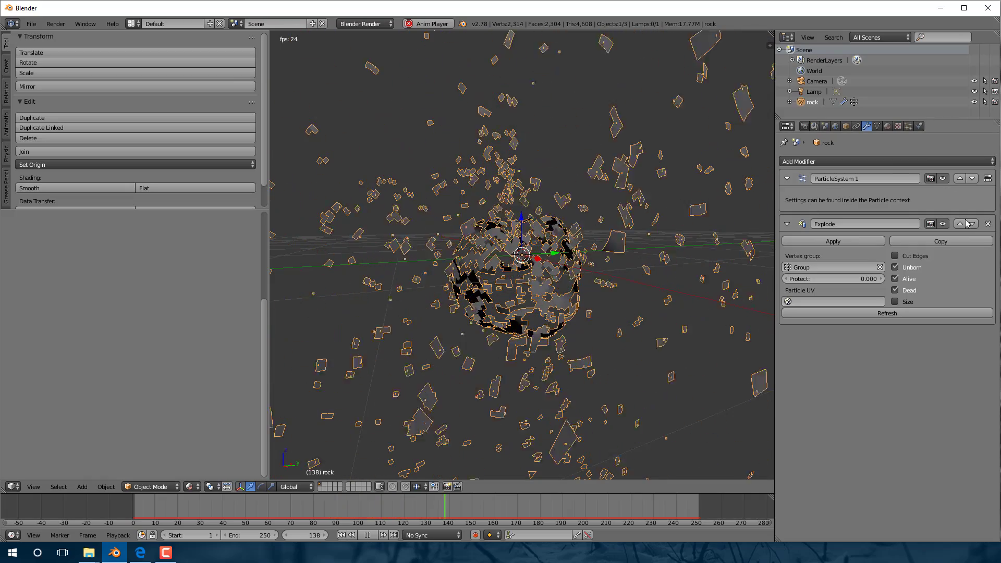
click(908, 126)
click(919, 126)
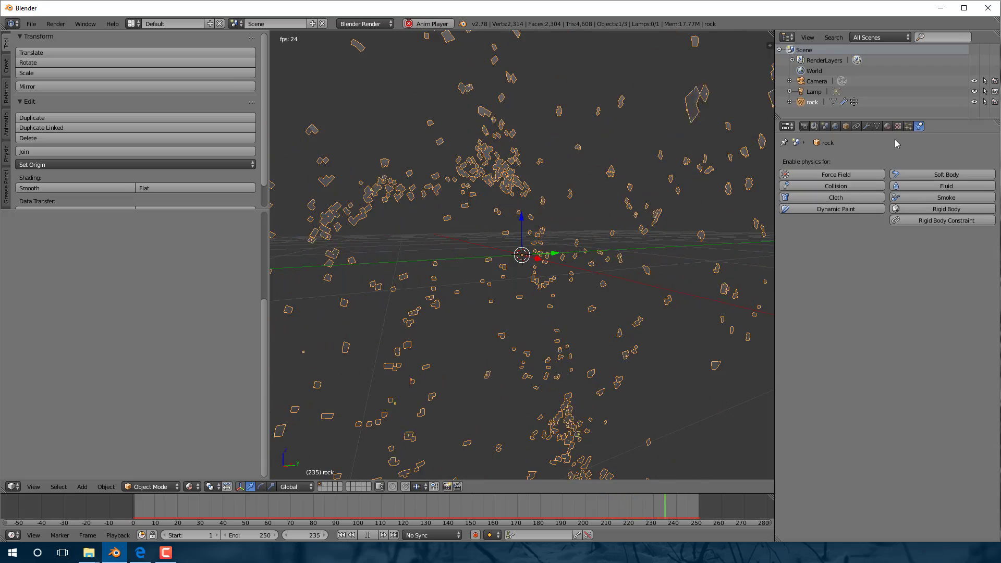
click(908, 127)
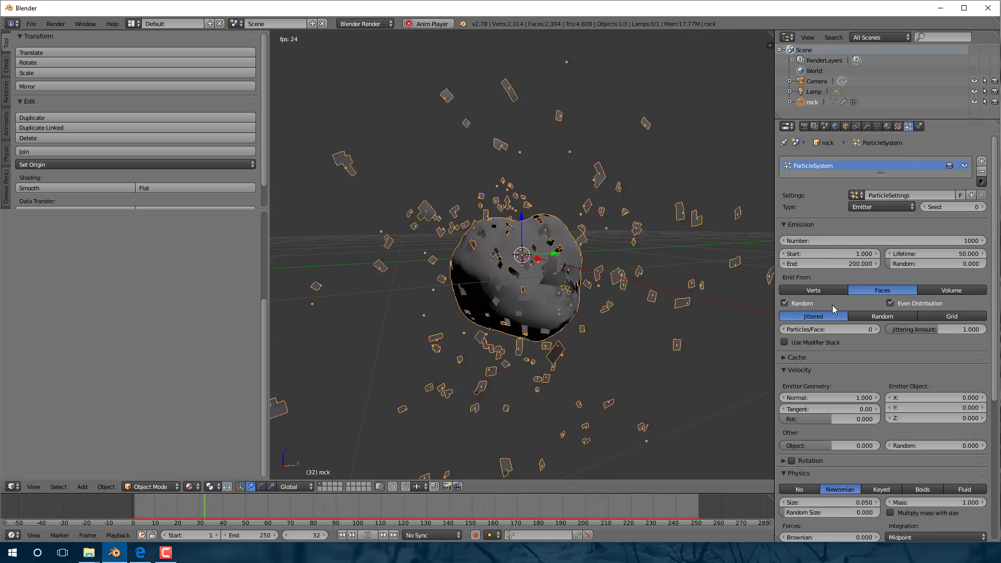
click(855, 265)
text(10)
key(Return)
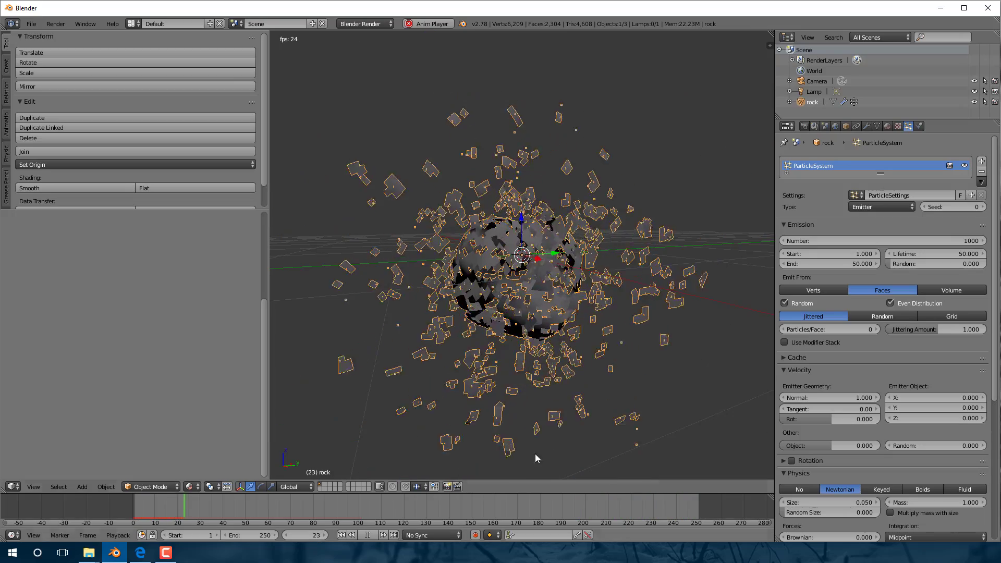
Step: Set the particle Number to 40 and the timeline's end frame to 90
click(882, 241)
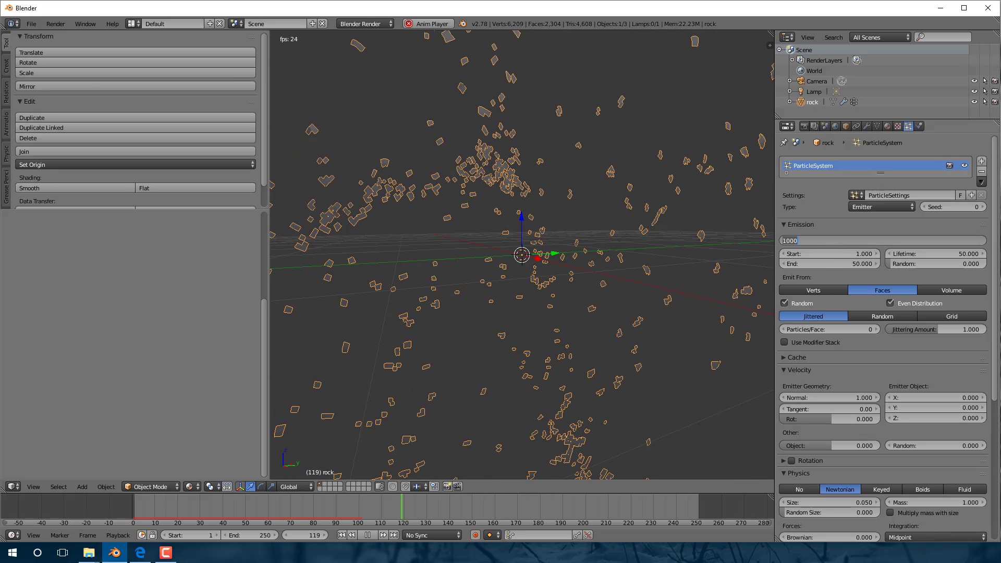
key(Return)
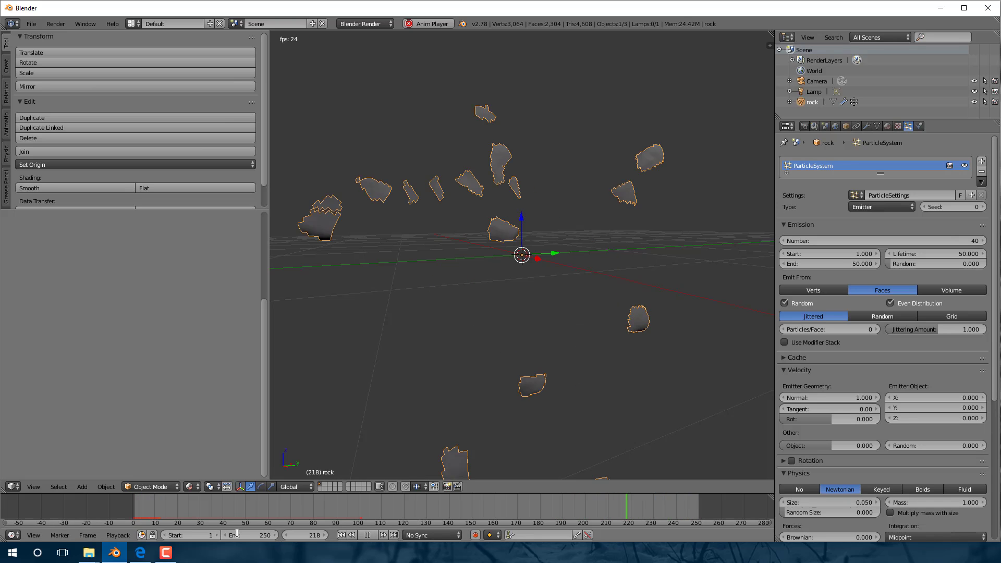
text(90)
key(Return)
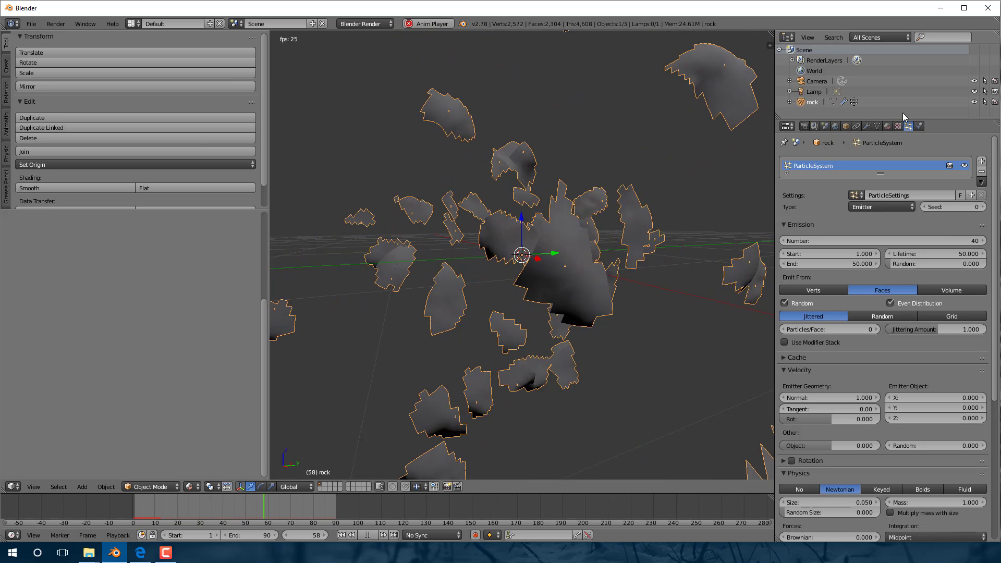
Step: Remove the Explode modifier and the particle system from the rock
click(867, 126)
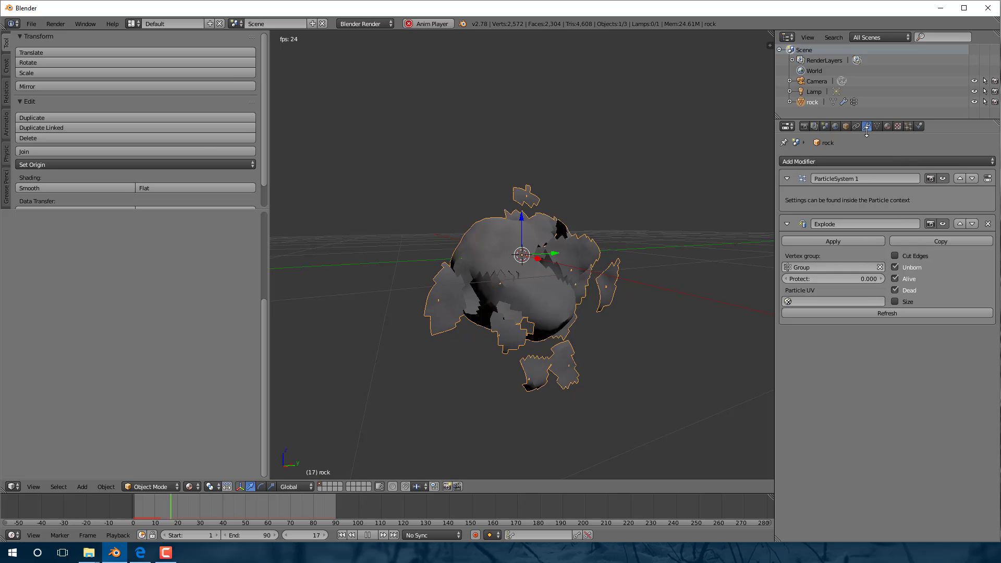
click(988, 224)
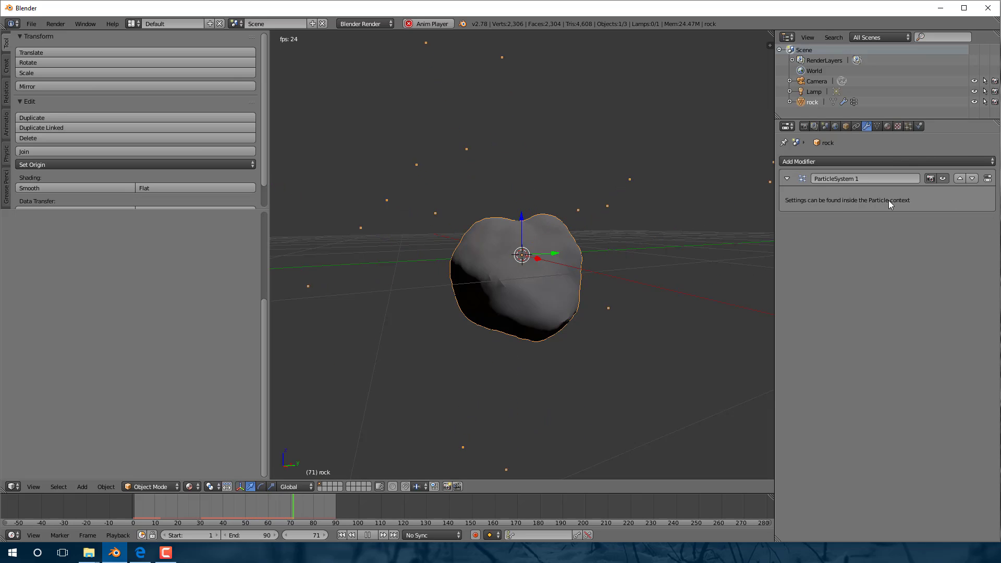
click(787, 178)
click(788, 178)
right_click(932, 204)
right_click(978, 203)
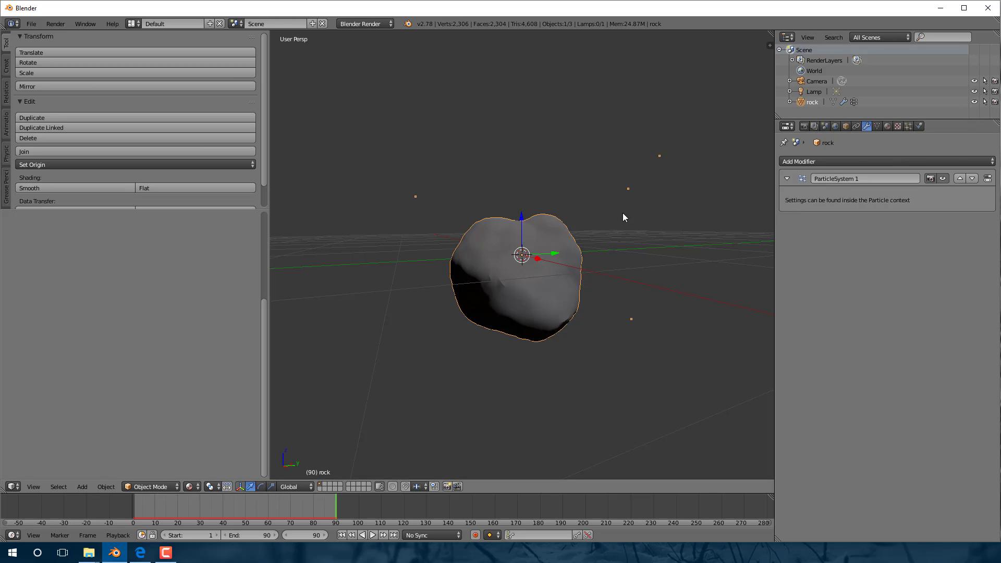
click(909, 126)
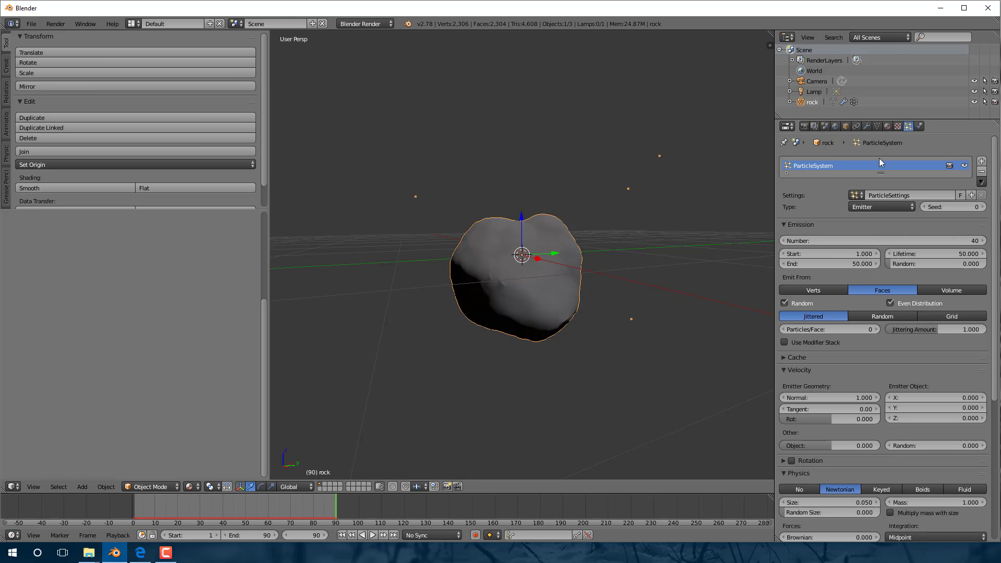
click(982, 172)
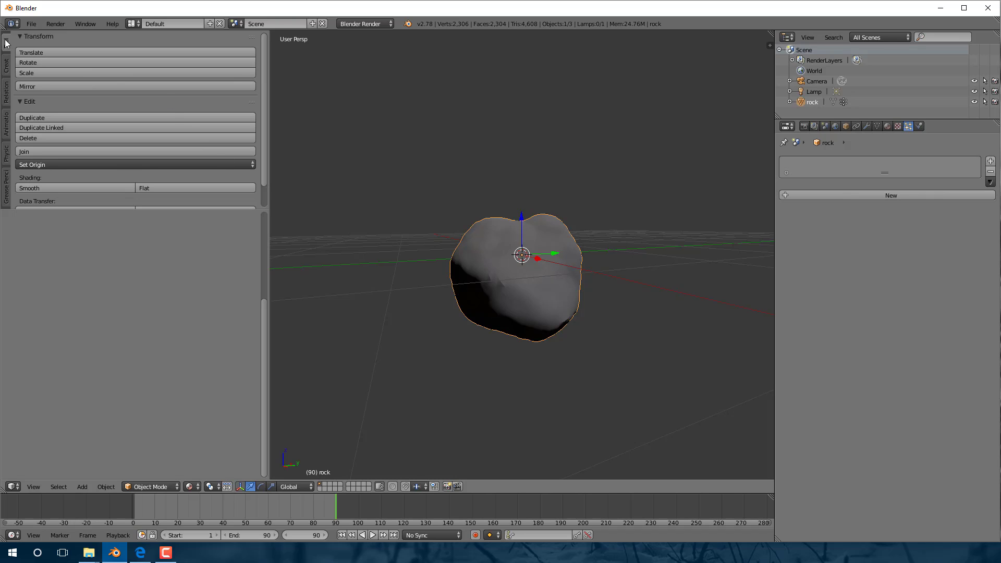
Step: Search the add-ons in User Preferences for "frac" and enable Object: Cell Fracture
click(36, 24)
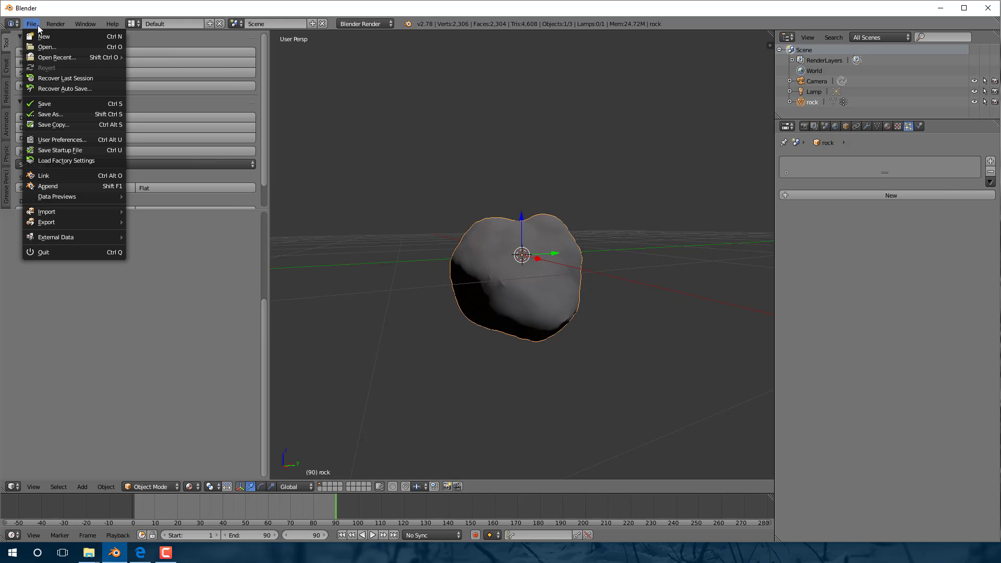
click(73, 139)
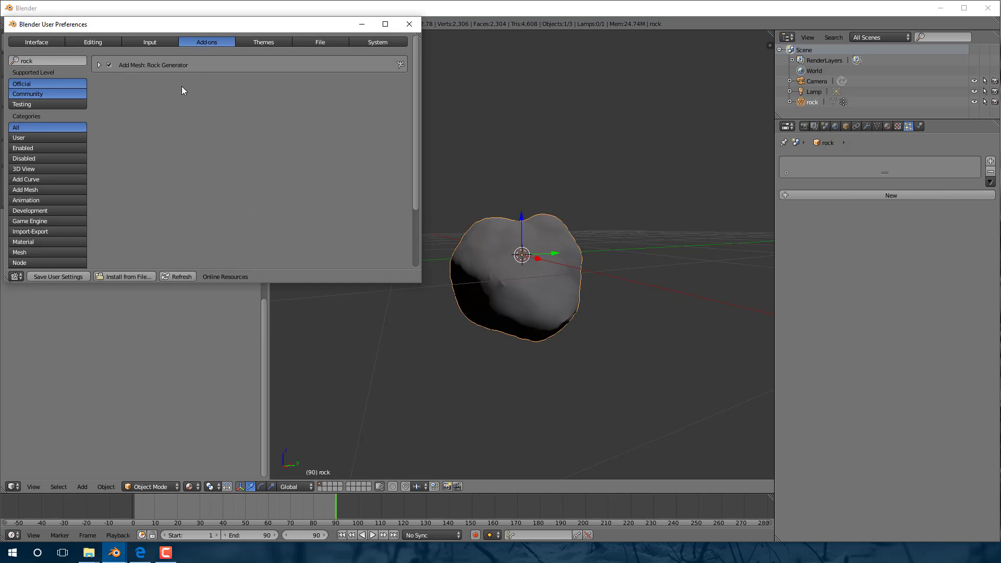
click(58, 62)
text(fa)
key(BackSpace)
text(rac)
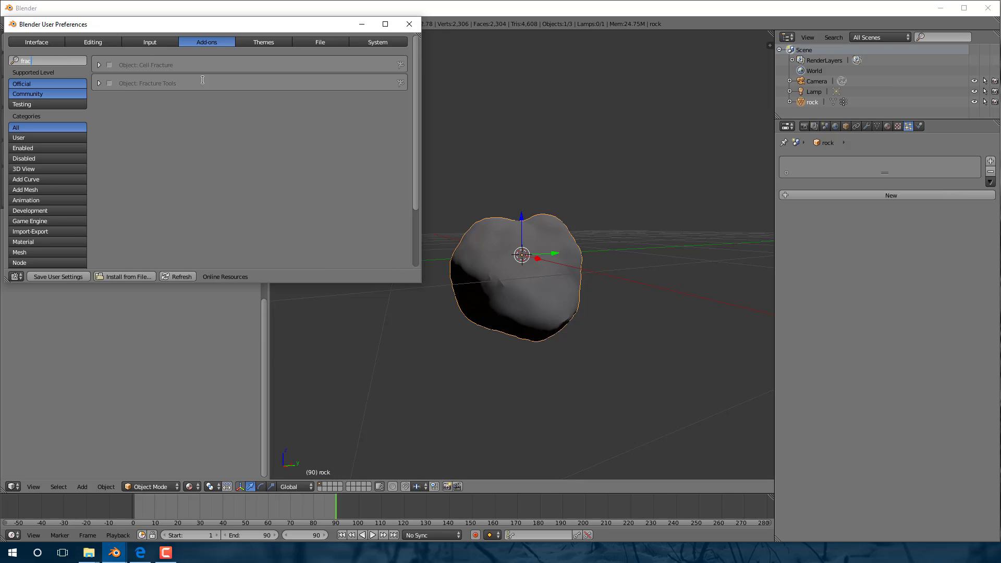
click(109, 65)
click(109, 65)
click(410, 24)
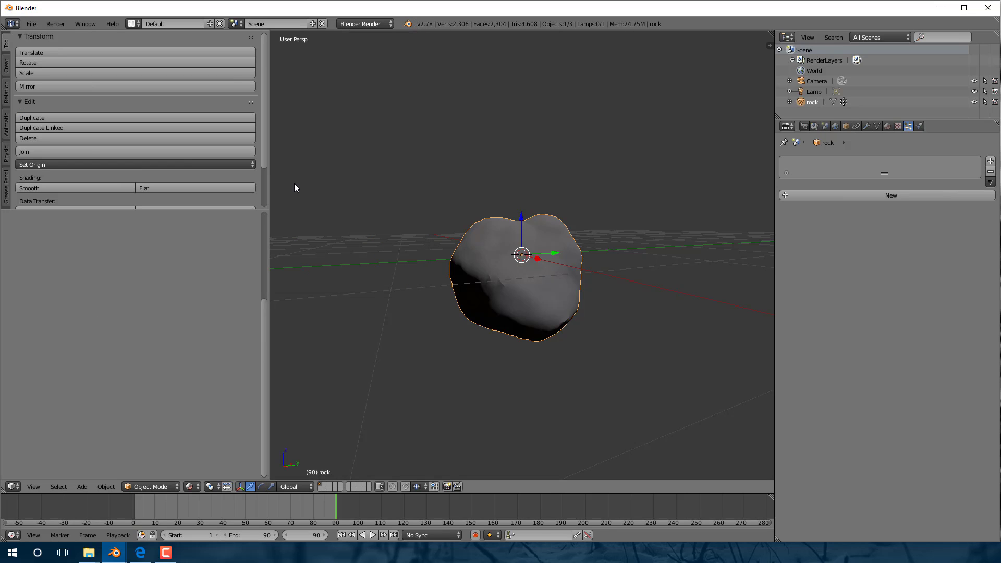
Step: Run Cell Fracture on the rock with a point Source Limit of 16
click(6, 70)
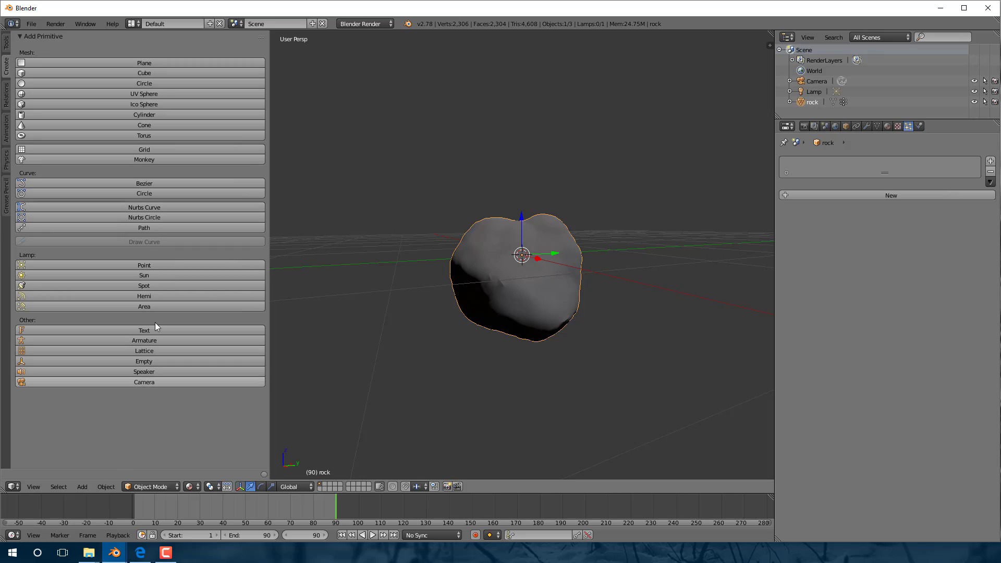
click(3, 47)
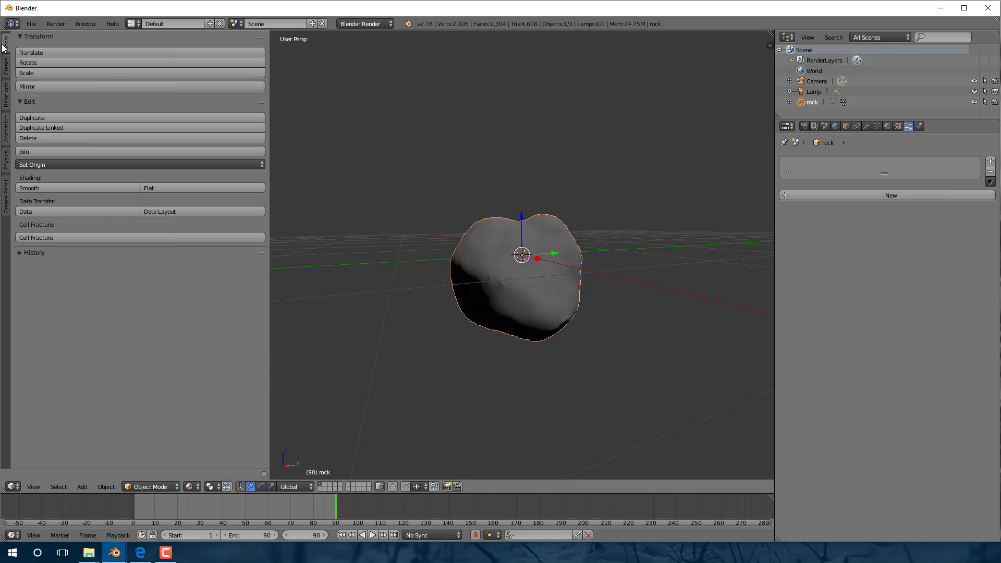
click(37, 237)
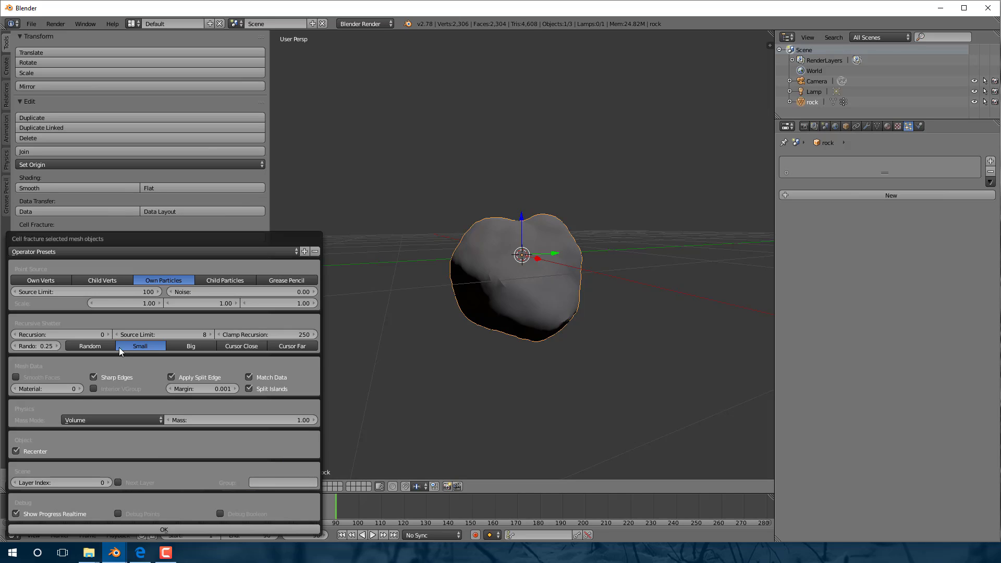
click(129, 295)
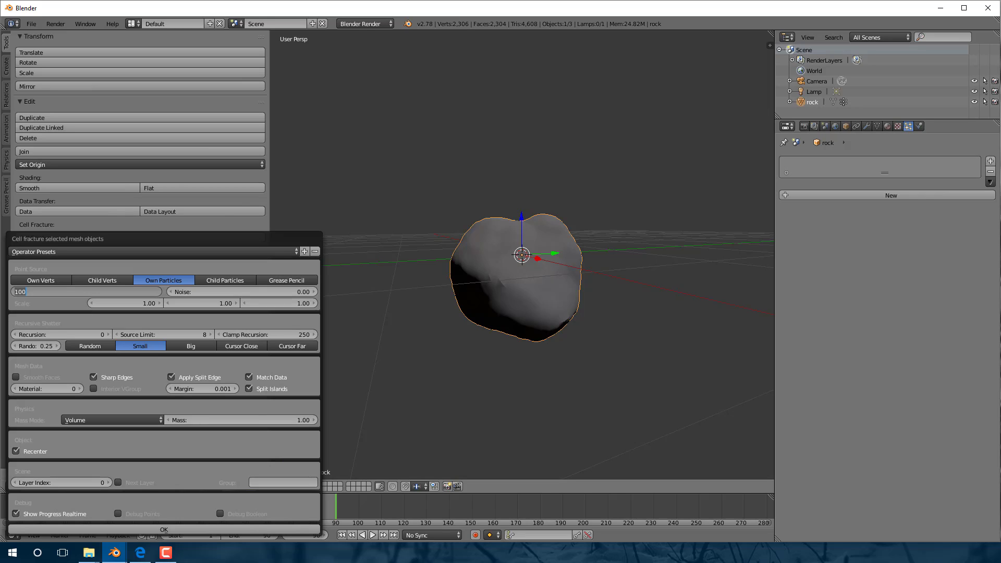
text(16)
key(Return)
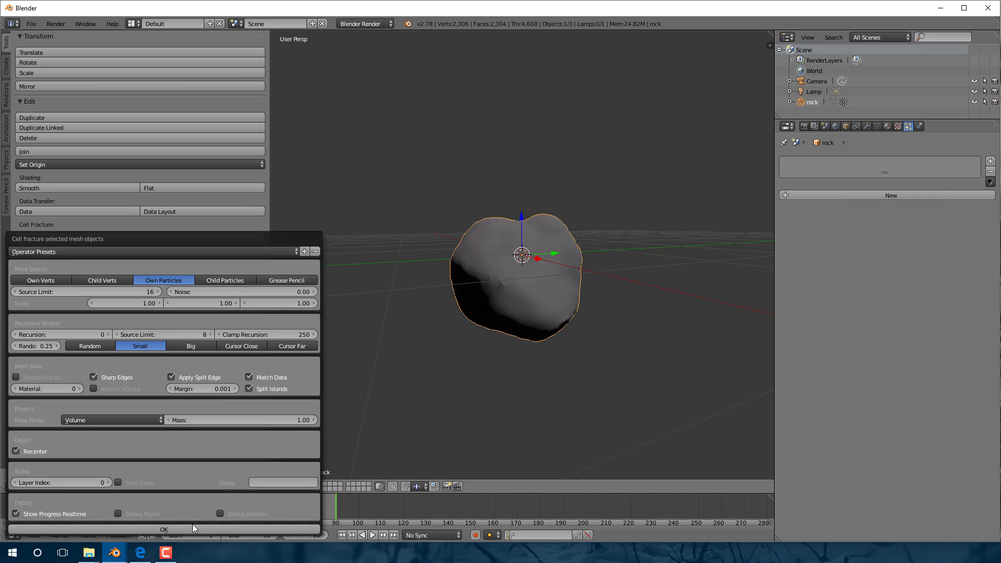
click(144, 528)
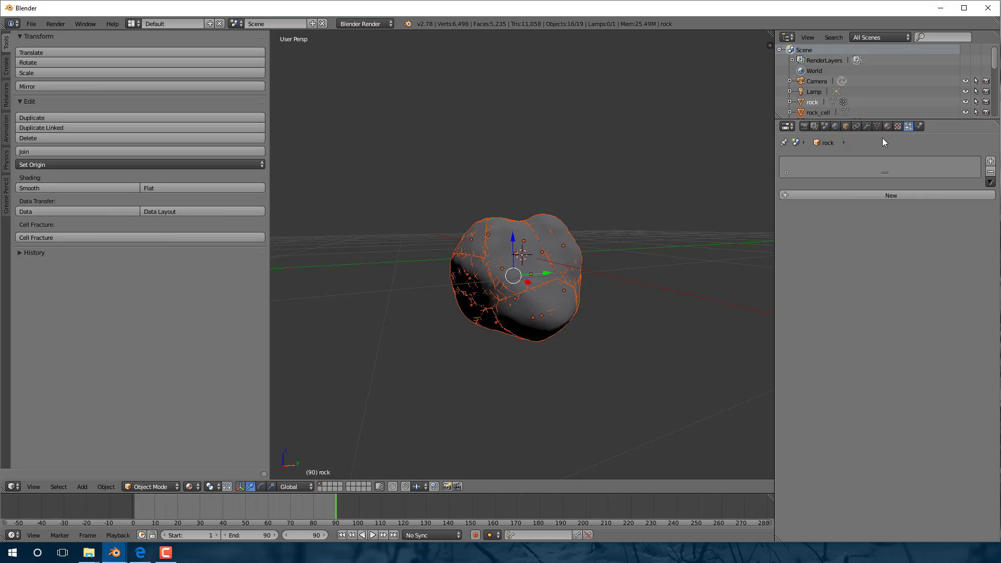
Step: Try lifting the fracture piece rock_cell.004 straight up out of the rock, and undo the move
scroll(814, 105, down, 2)
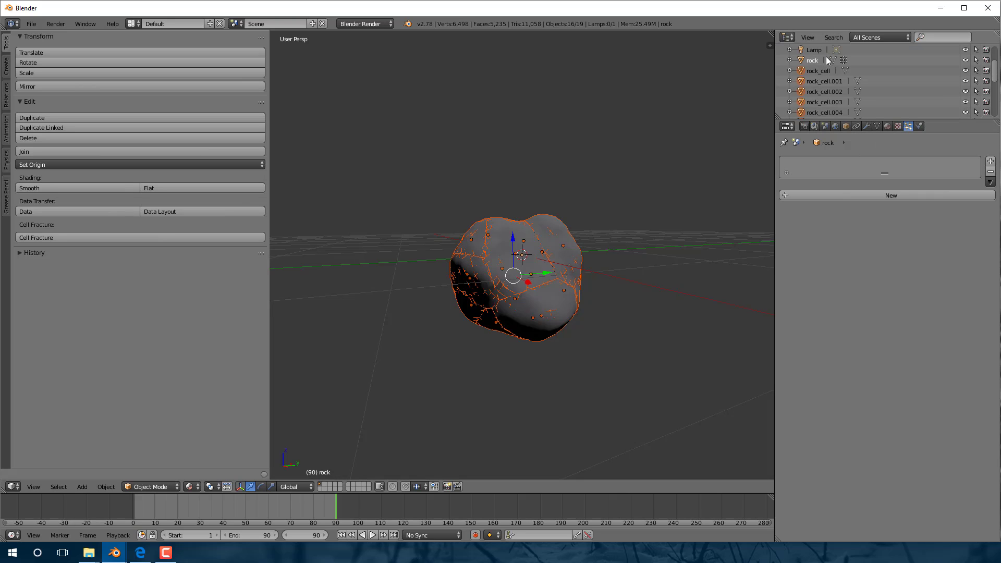
click(812, 77)
scroll(812, 76, up, 3)
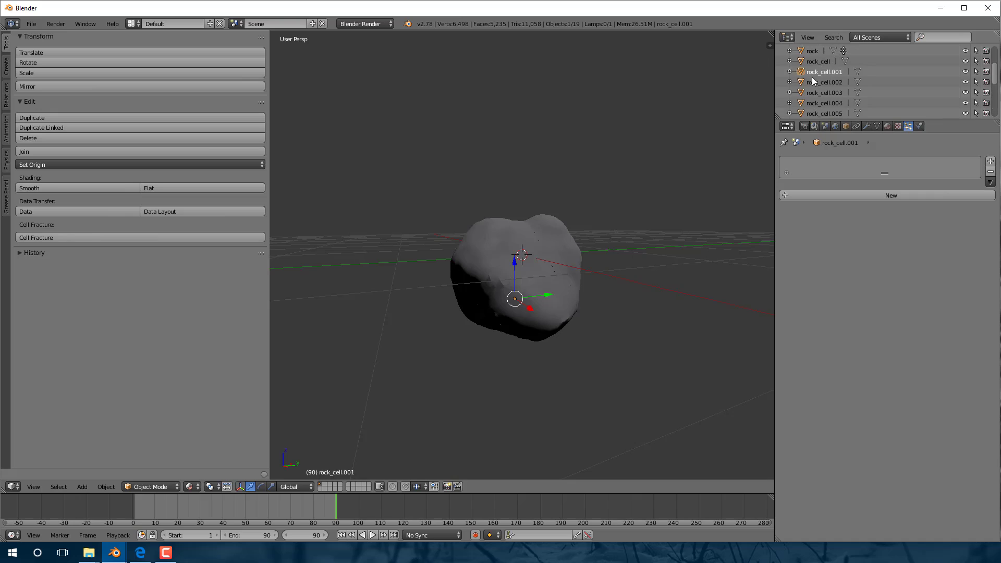
right_click(532, 236)
right_click(568, 236)
drag(565, 195, 579, 85)
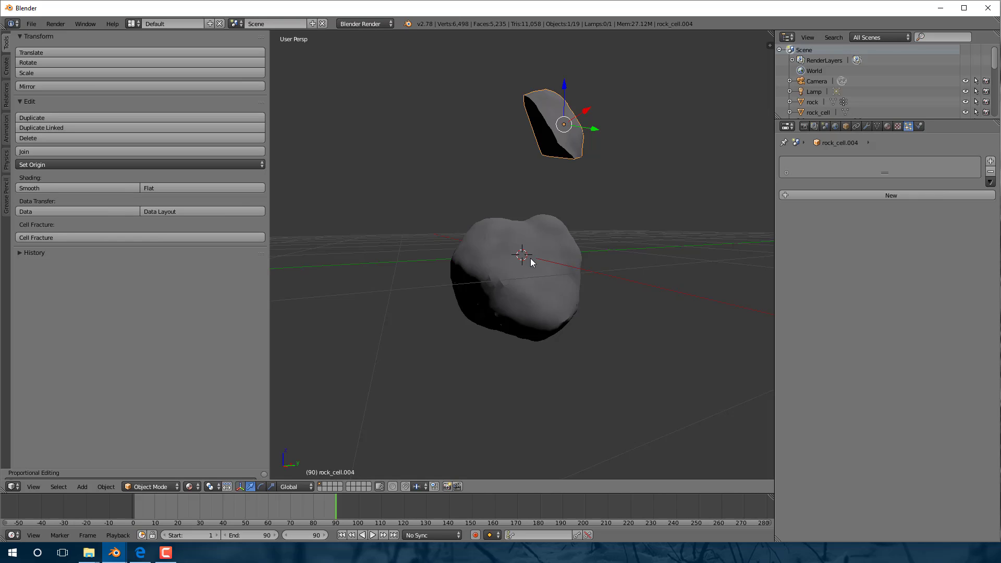
key(ctrl+z)
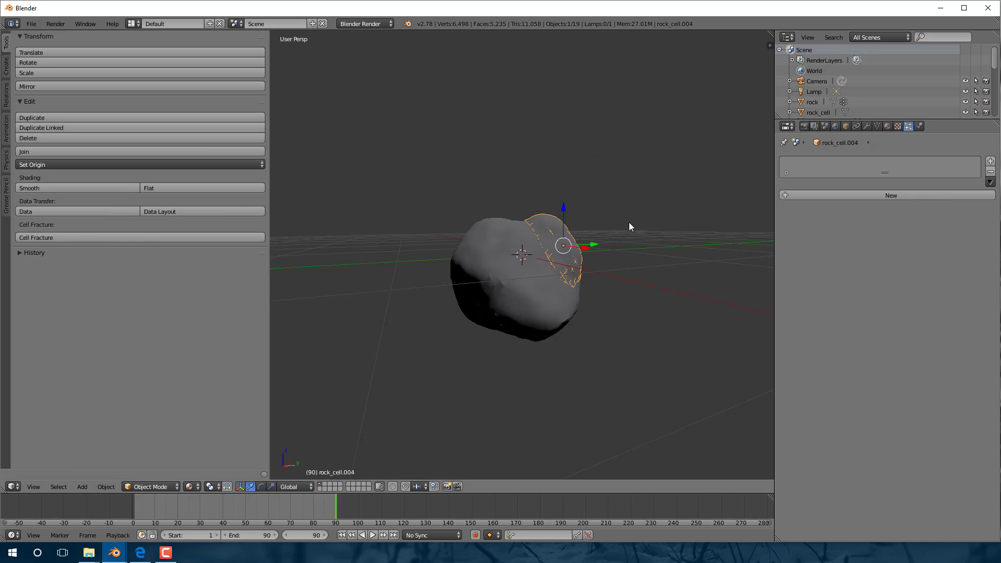
Step: Hide the original unfractured rock object in the viewport
click(811, 102)
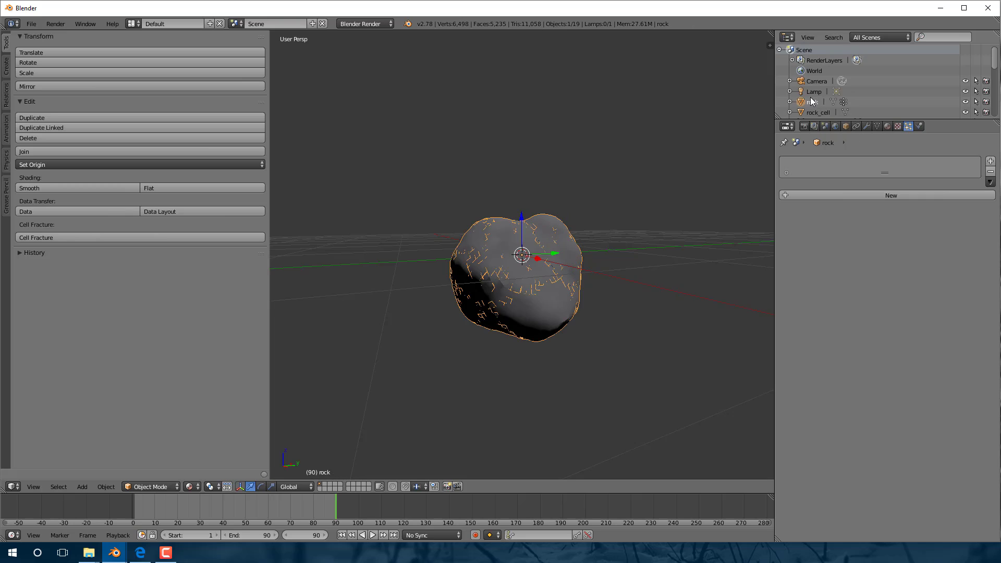
click(973, 102)
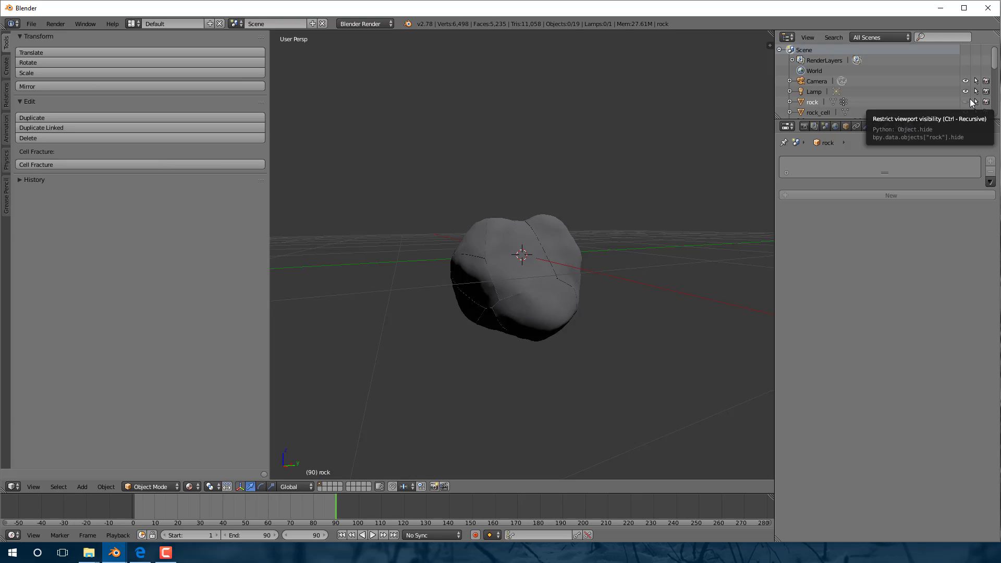
Step: Try pulling the fracture piece rock_cell.013 sideways out of the rock, and undo the move
right_click(488, 242)
key(g)
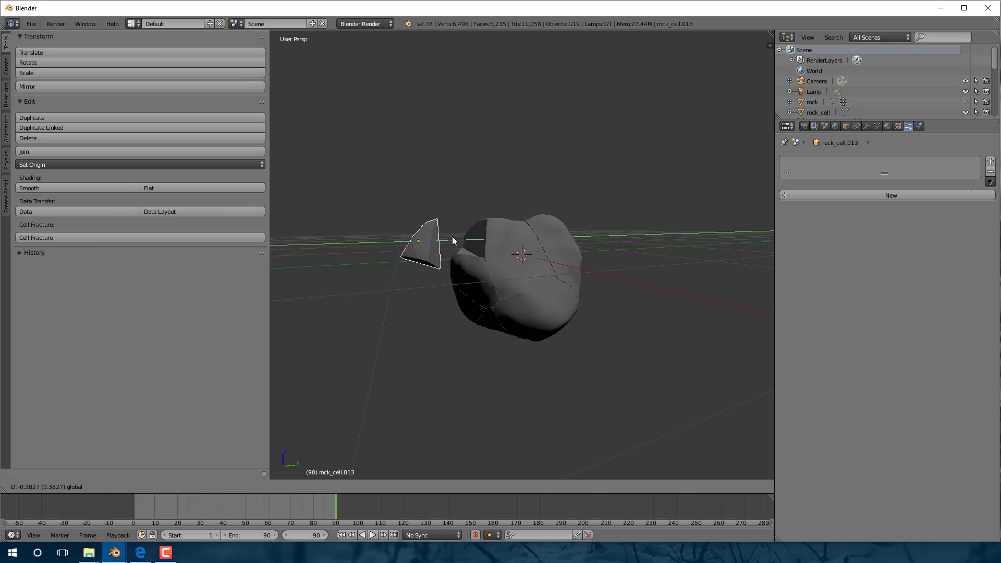
click(453, 241)
key(ctrl+z)
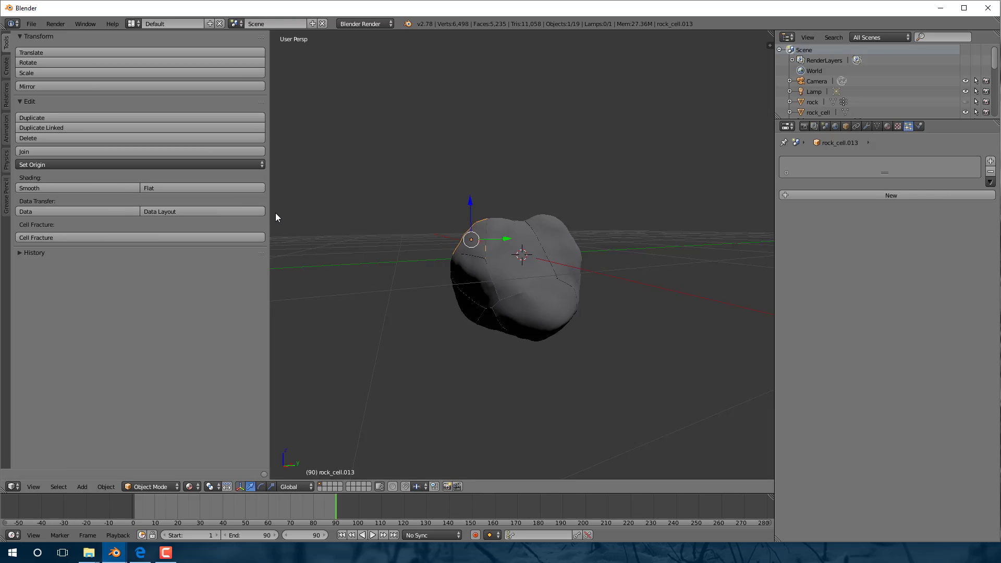
Step: Enable Rigid Body physics on the fracture piece rock_cell.004
drag(270, 218, 144, 219)
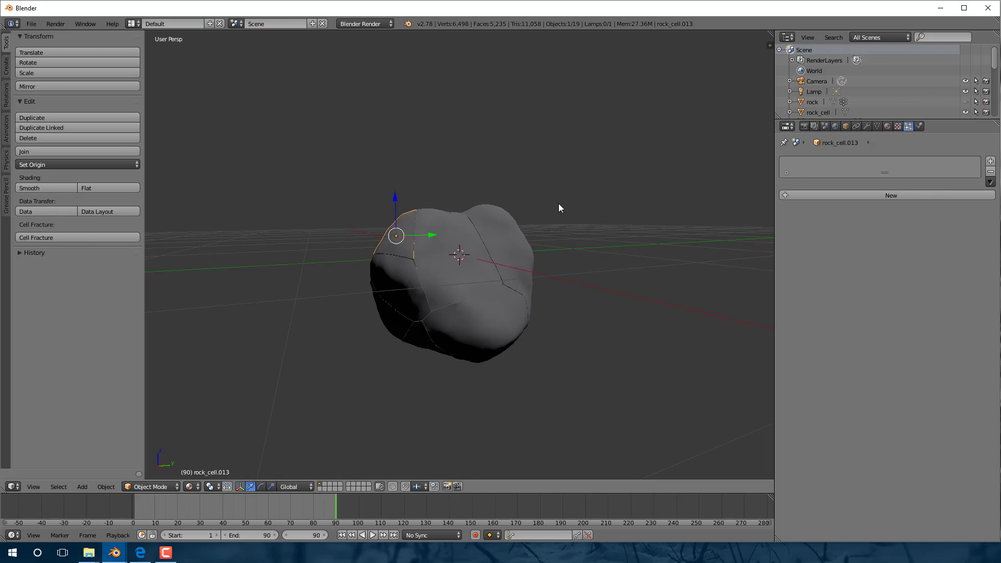
right_click(505, 238)
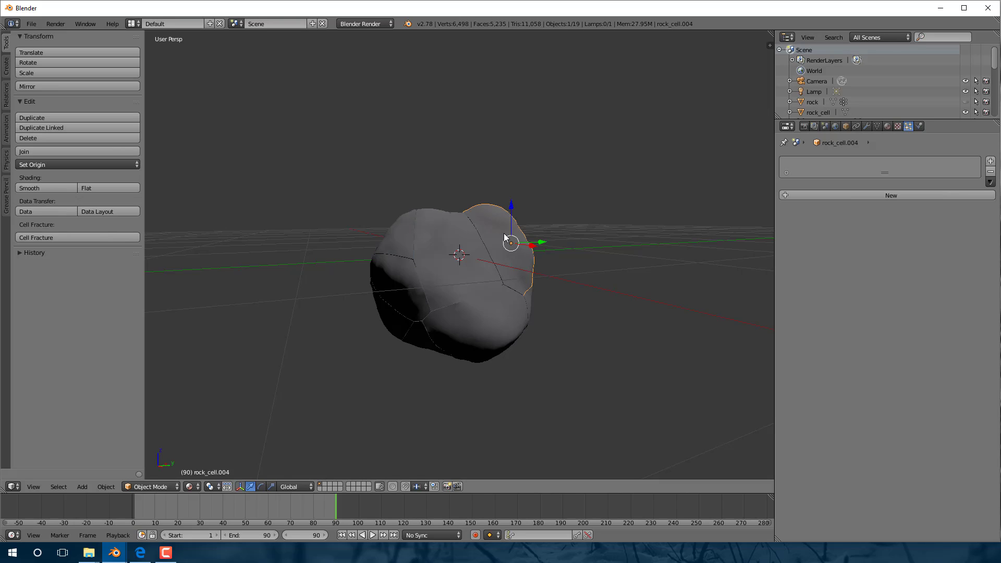
click(919, 126)
click(945, 208)
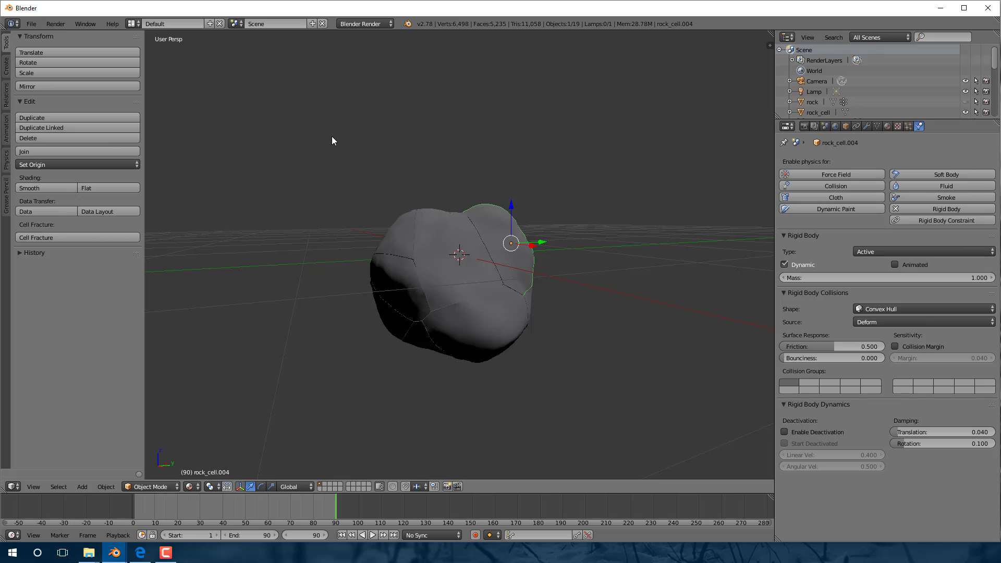
Step: Add active rigid bodies to all the rock's fracture pieces at once and turn on scene gravity
key(a)
key(a)
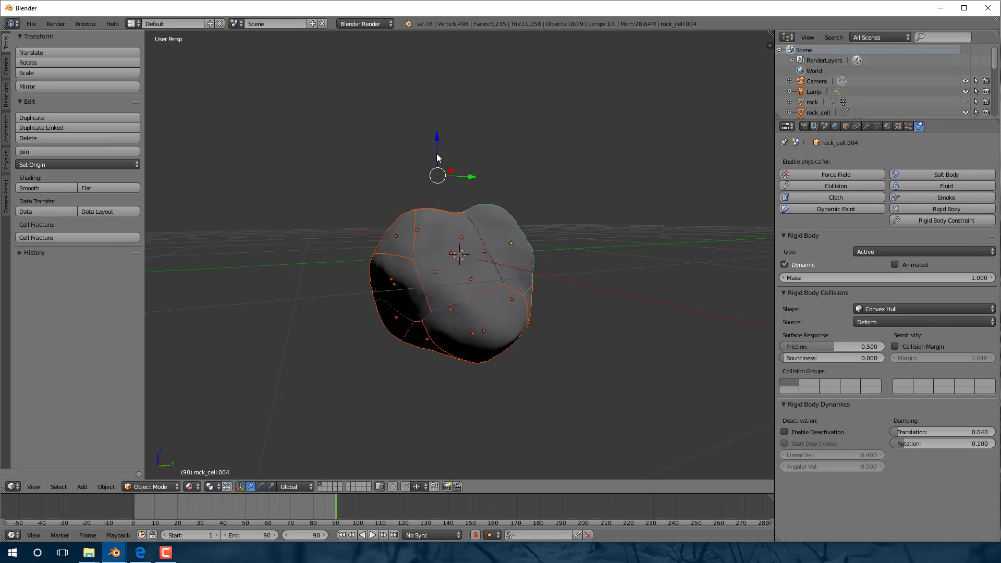
click(7, 171)
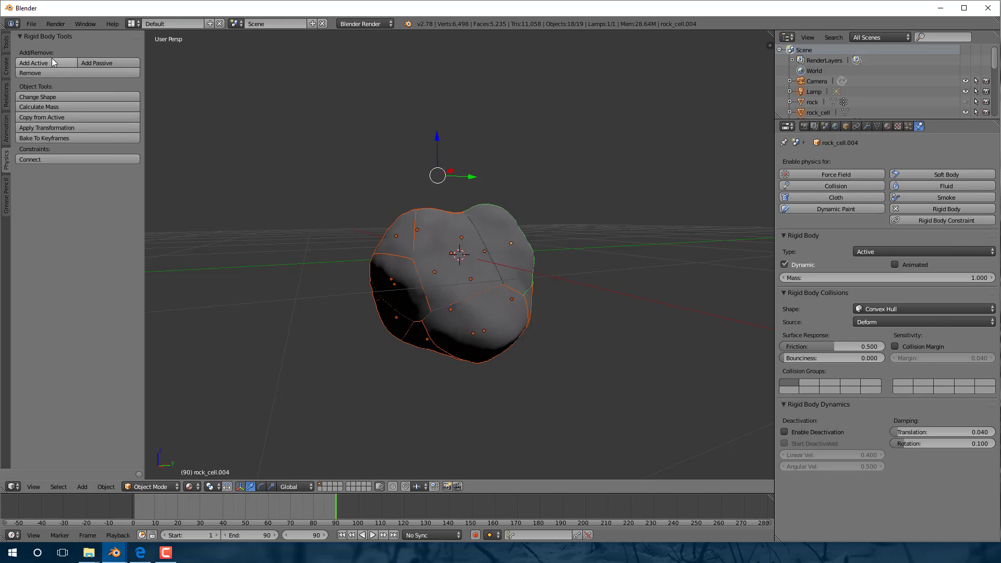
click(52, 63)
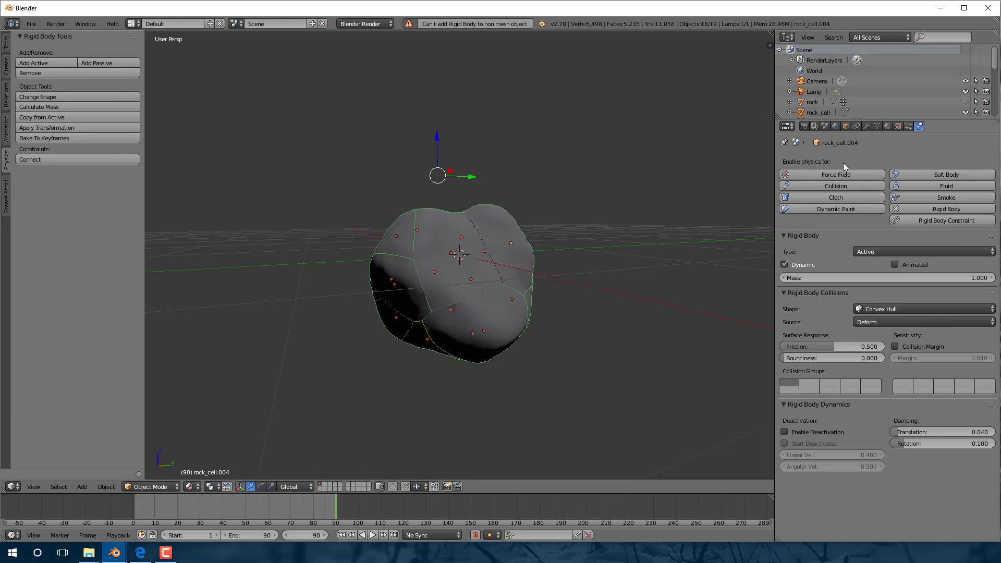
click(824, 126)
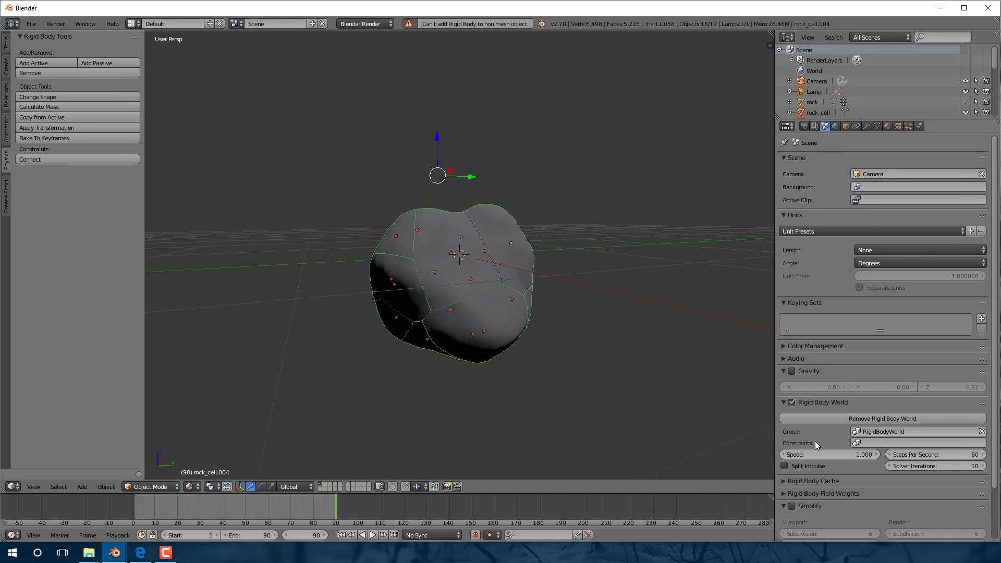
click(792, 371)
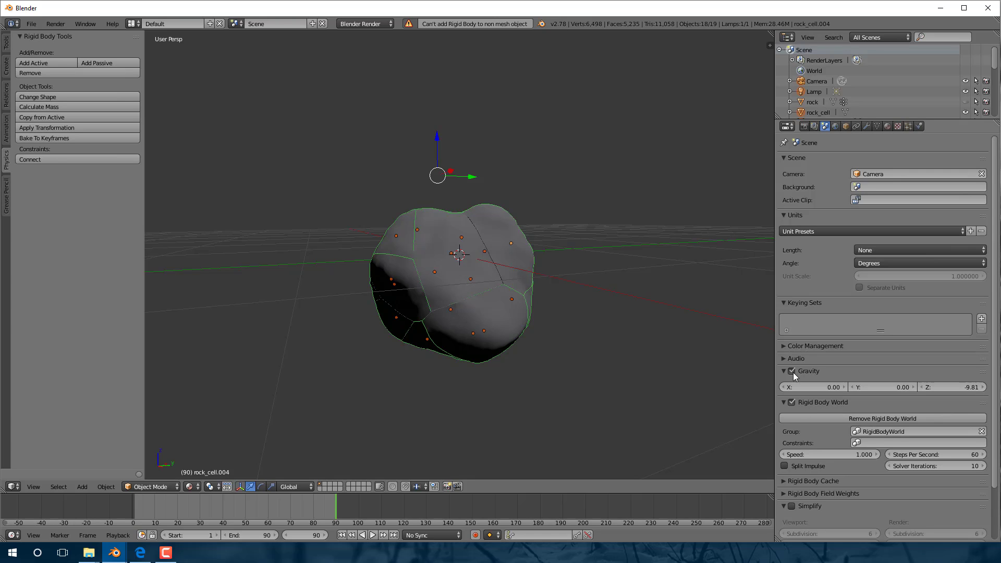
Step: Add a plane, lower it beneath the fractured rock, and scale it up into a wide ground surface
scroll(432, 344, down, 4)
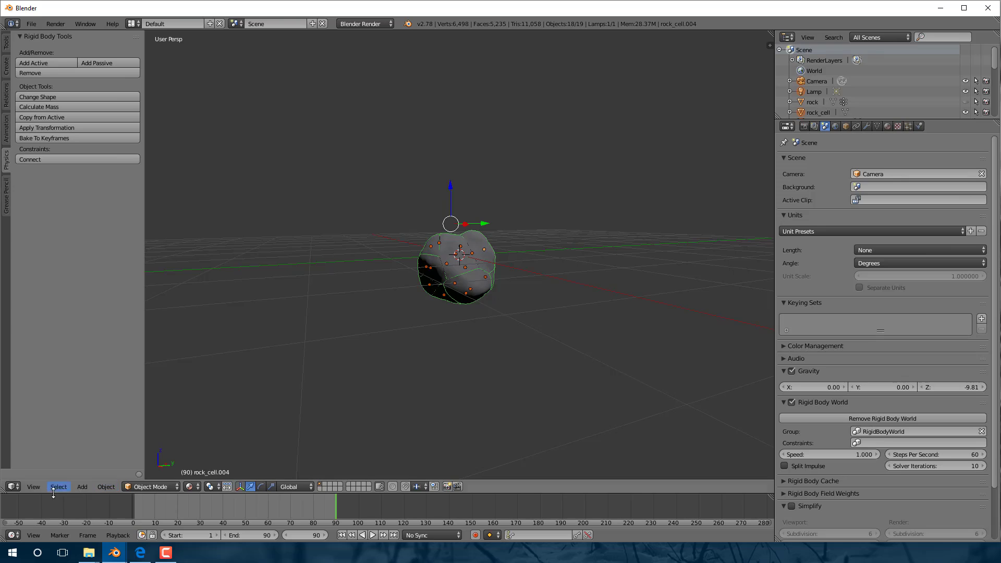
click(80, 487)
mouse_move(89, 474)
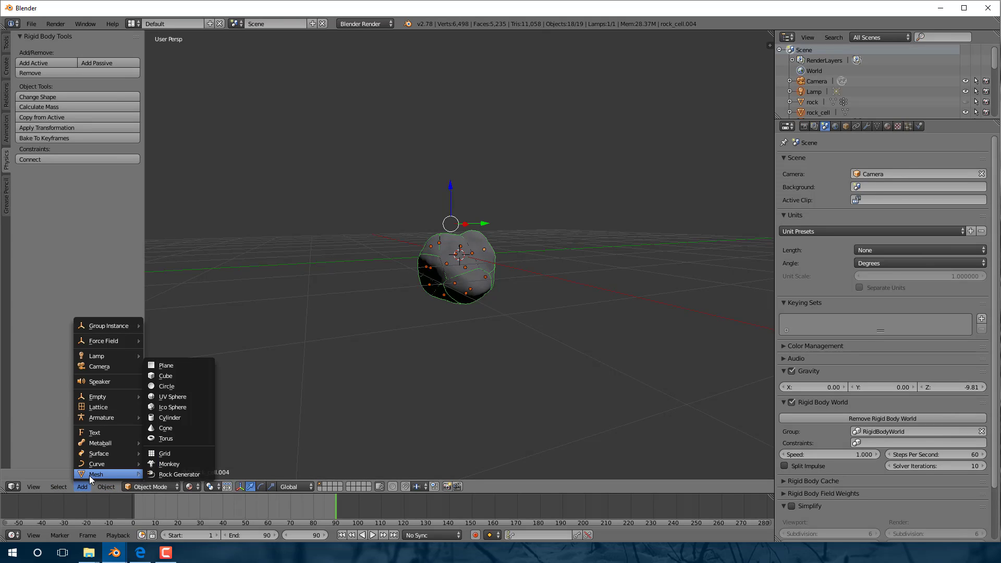
click(178, 369)
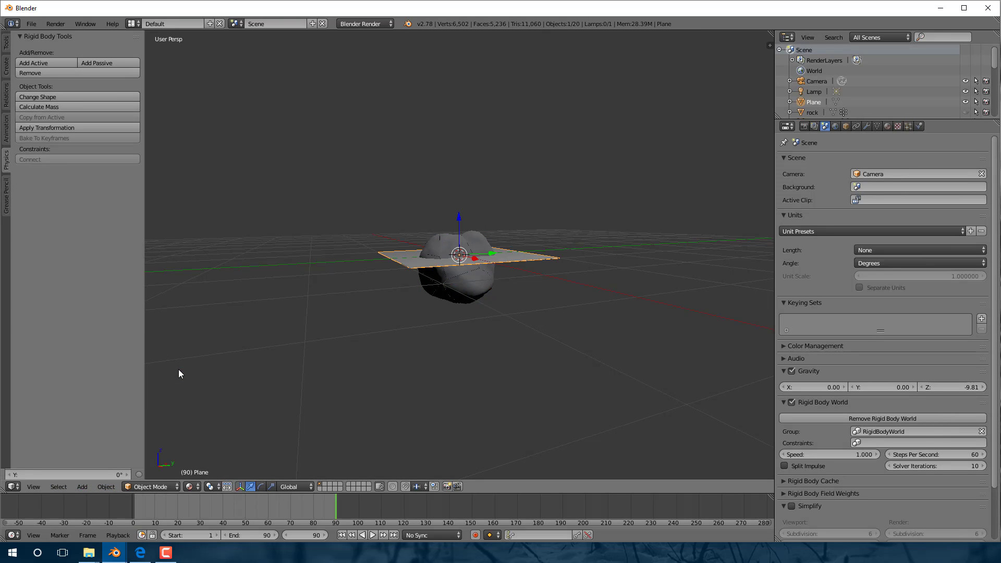
key(s)
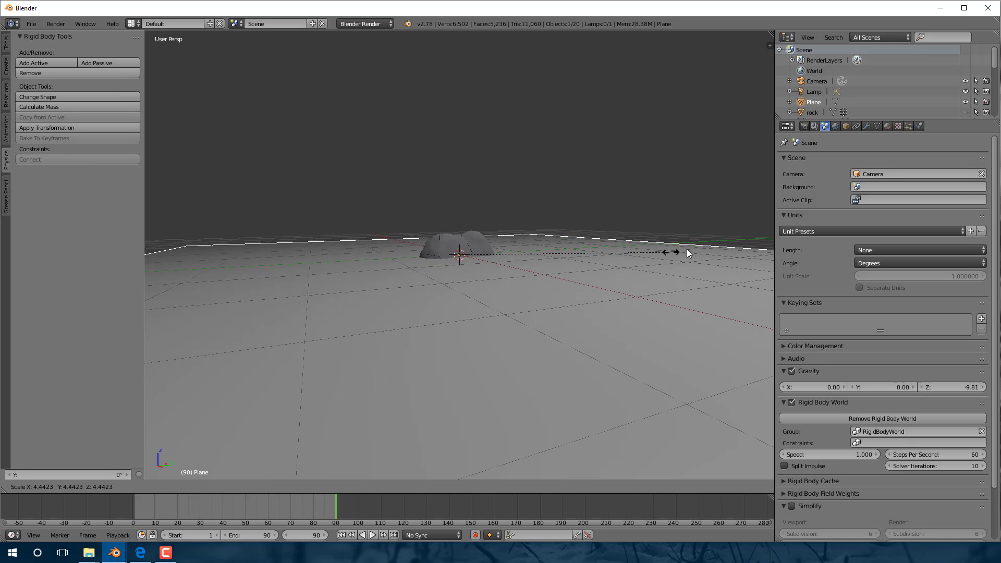
click(699, 249)
drag(460, 221, 469, 311)
key(s)
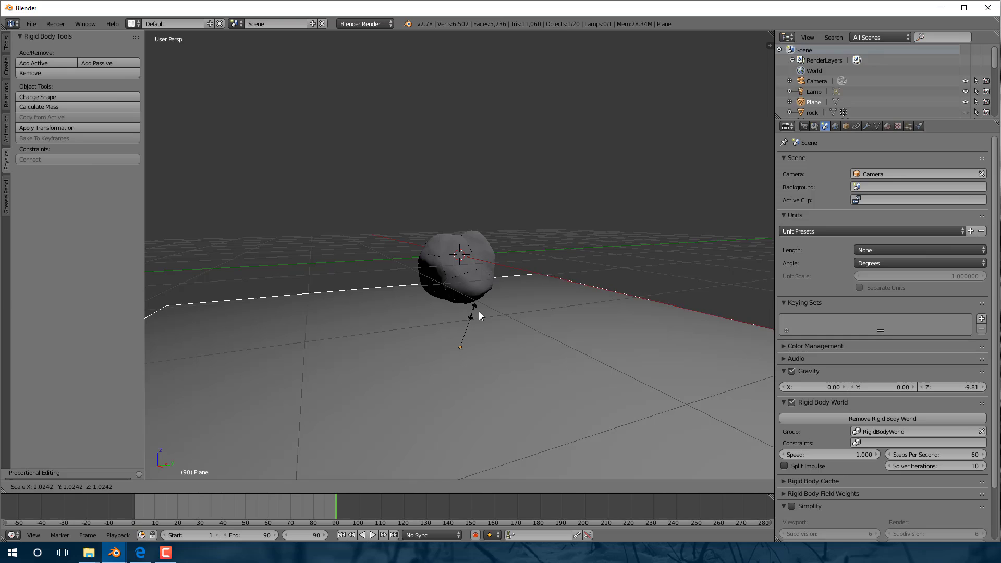
click(661, 284)
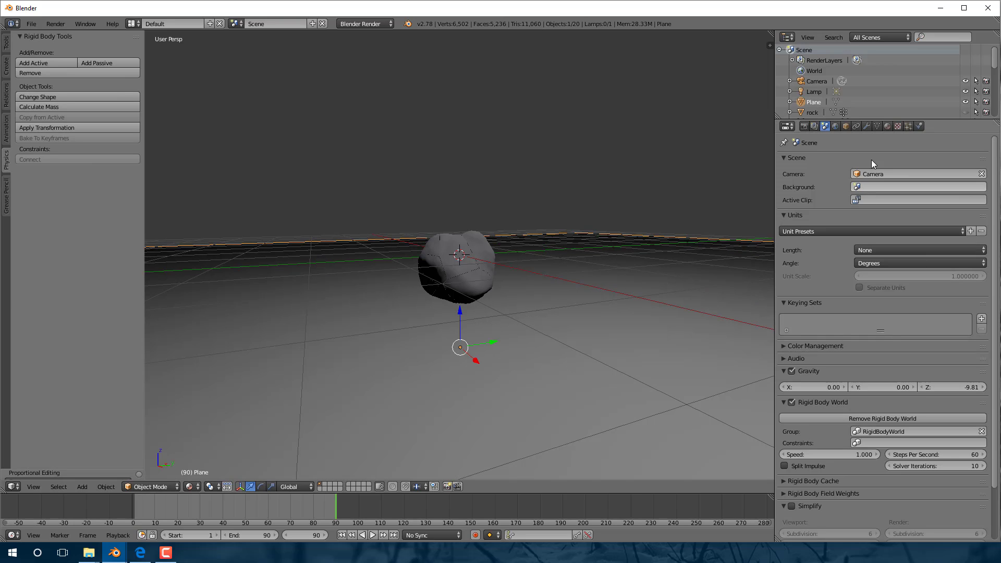
Step: Make the ground plane a passive rigid body and play the simulation of the pieces falling onto it
click(918, 126)
click(939, 210)
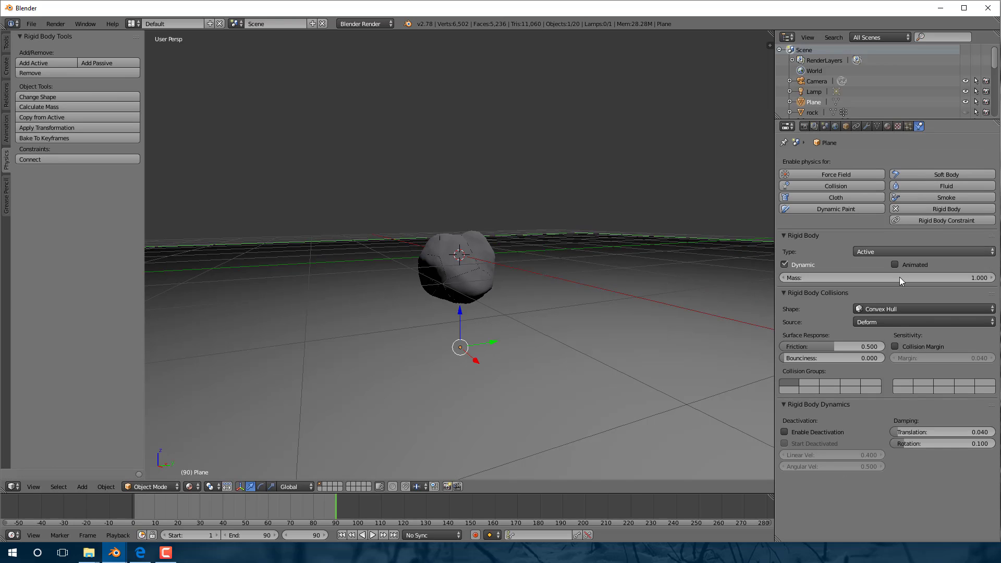
click(916, 251)
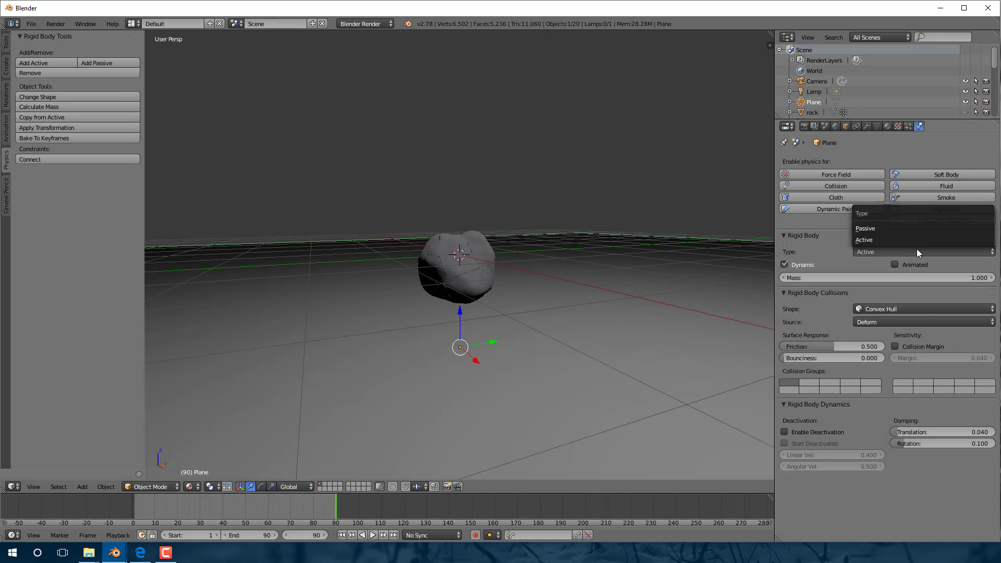
click(900, 229)
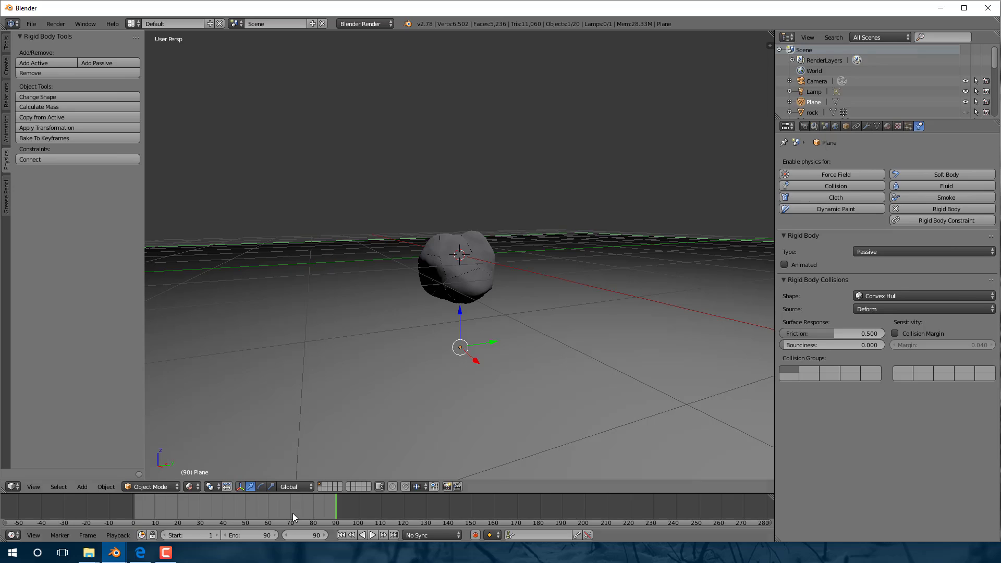
click(374, 535)
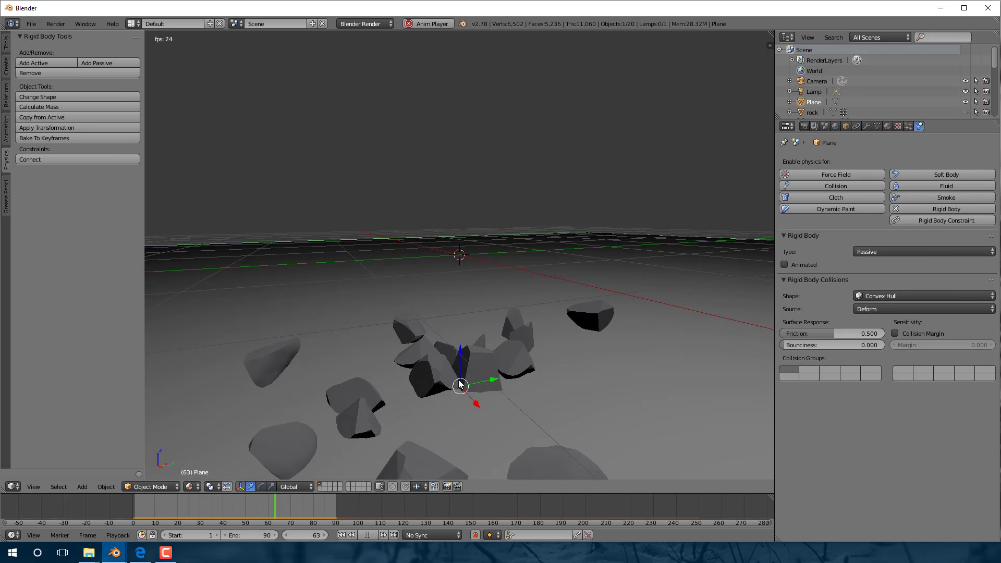
middle_drag(485, 350, 499, 270)
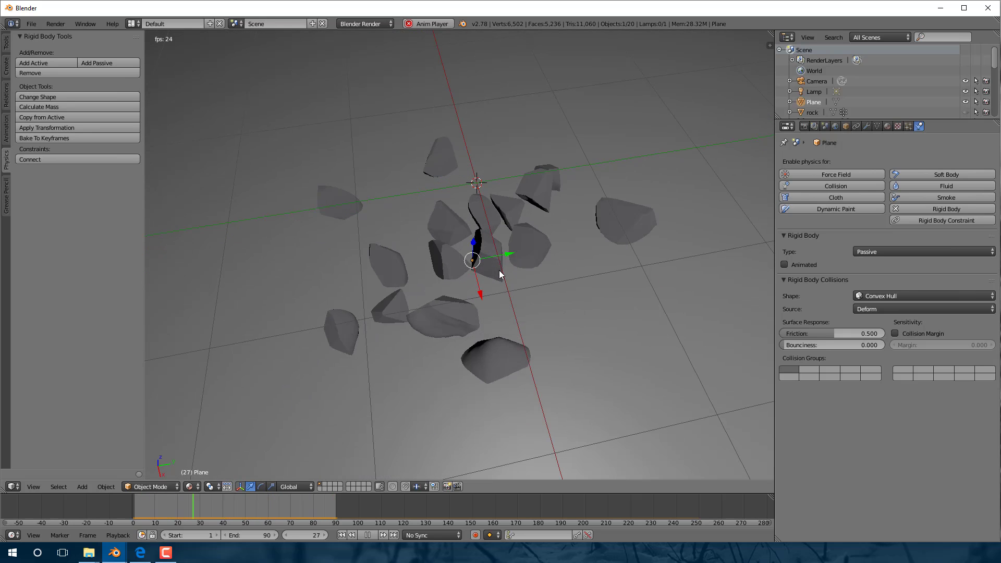
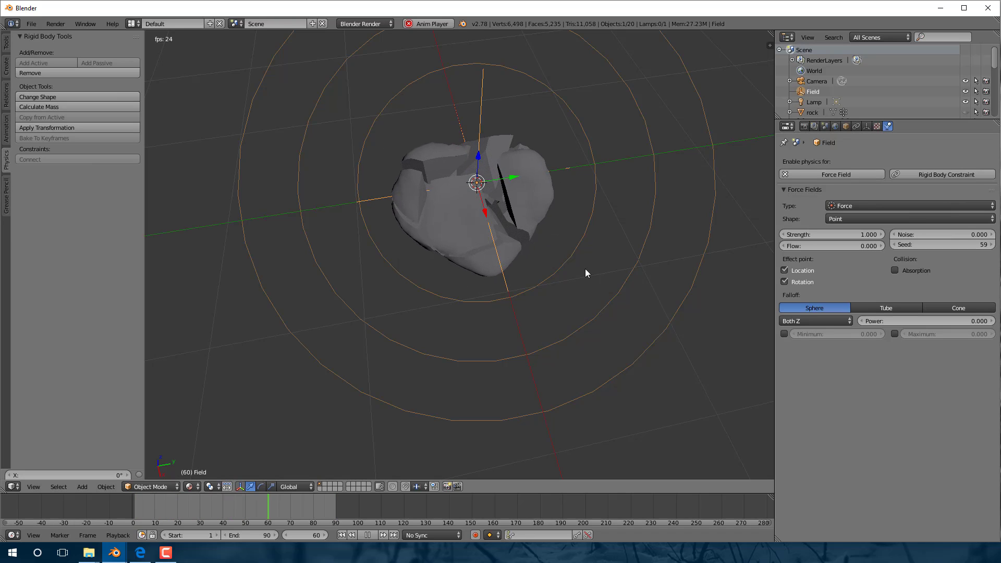
Step: Set the force field's strength to 53.2 and replay the rock explosion
click(370, 534)
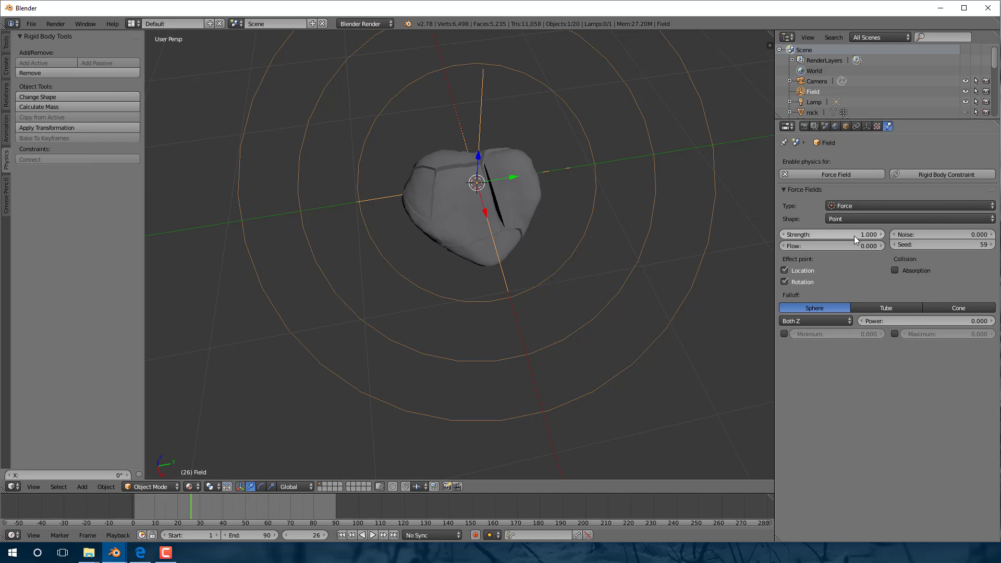
drag(854, 237, 876, 234)
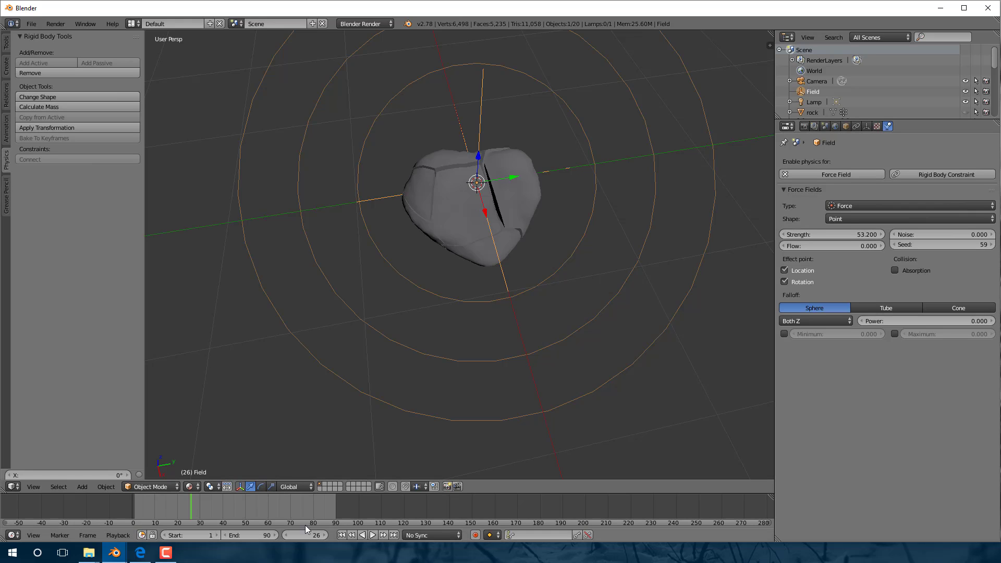
click(372, 535)
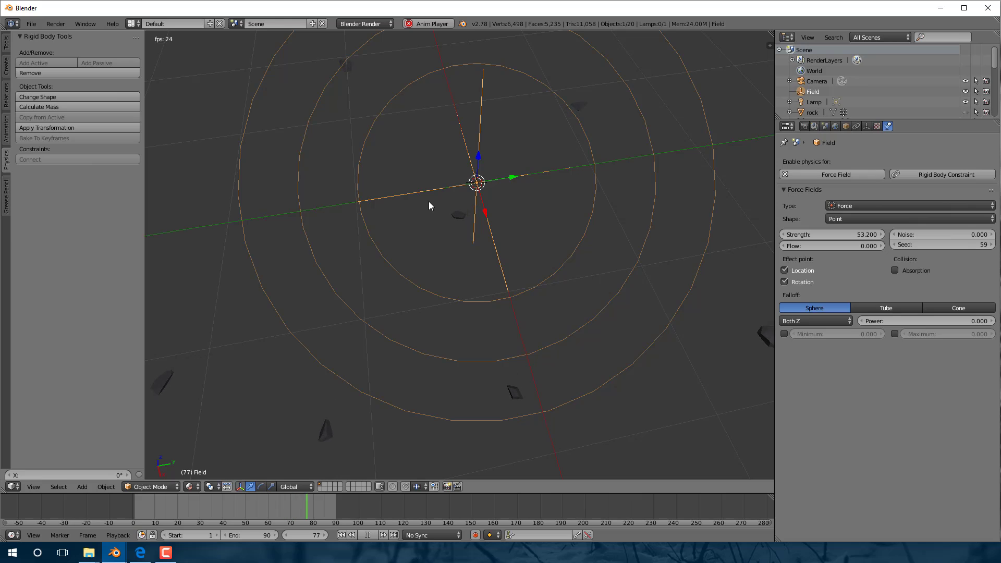
middle_drag(397, 65, 475, 199)
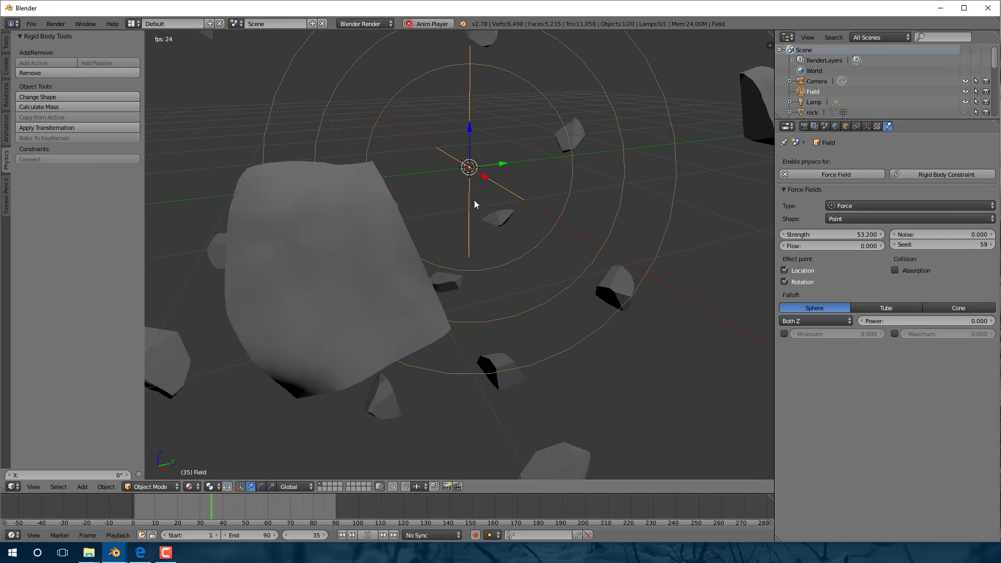
scroll(480, 195, down, 4)
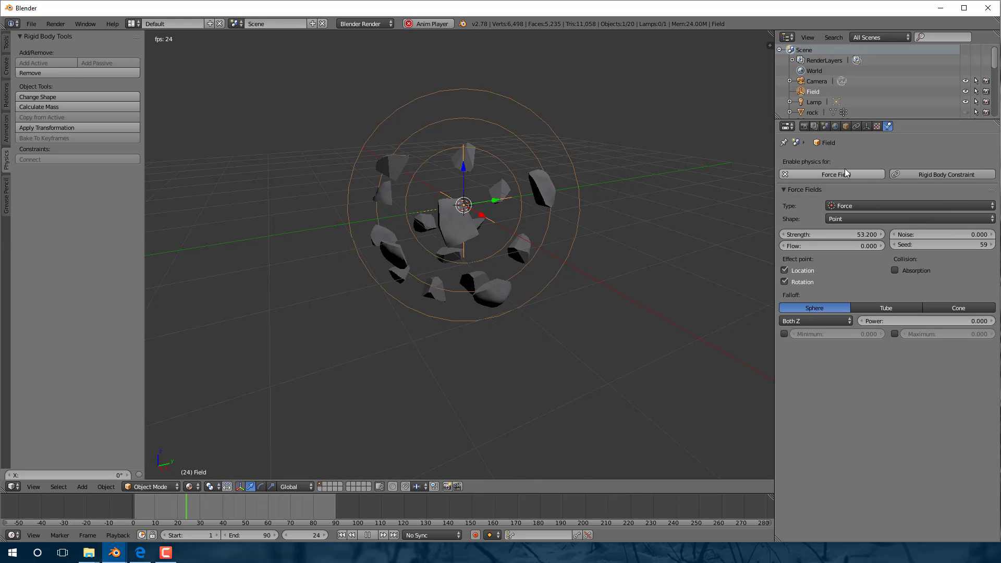
Step: Review the force field's available types and shapes, keeping the Force type and Point shape
click(86, 486)
click(918, 205)
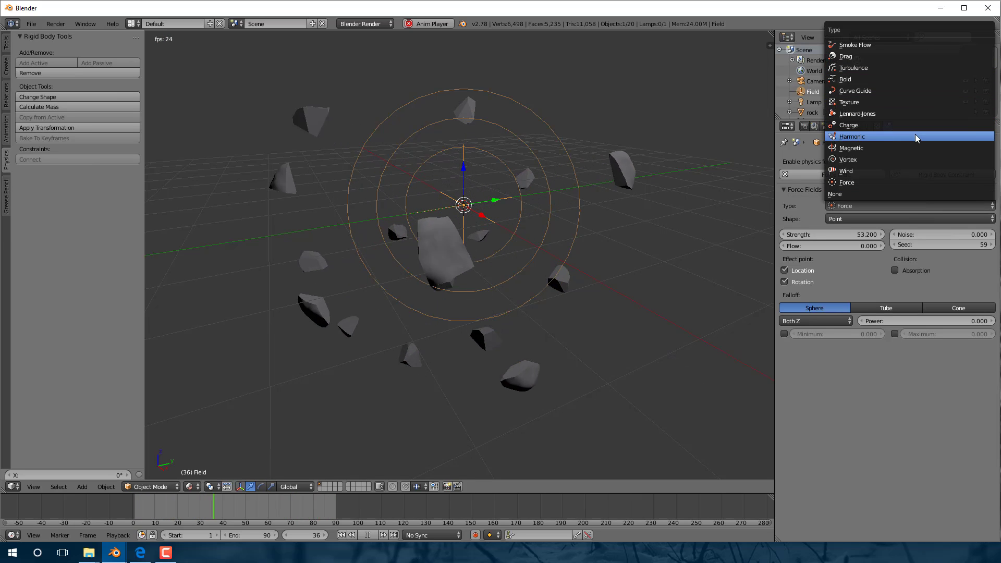
click(890, 182)
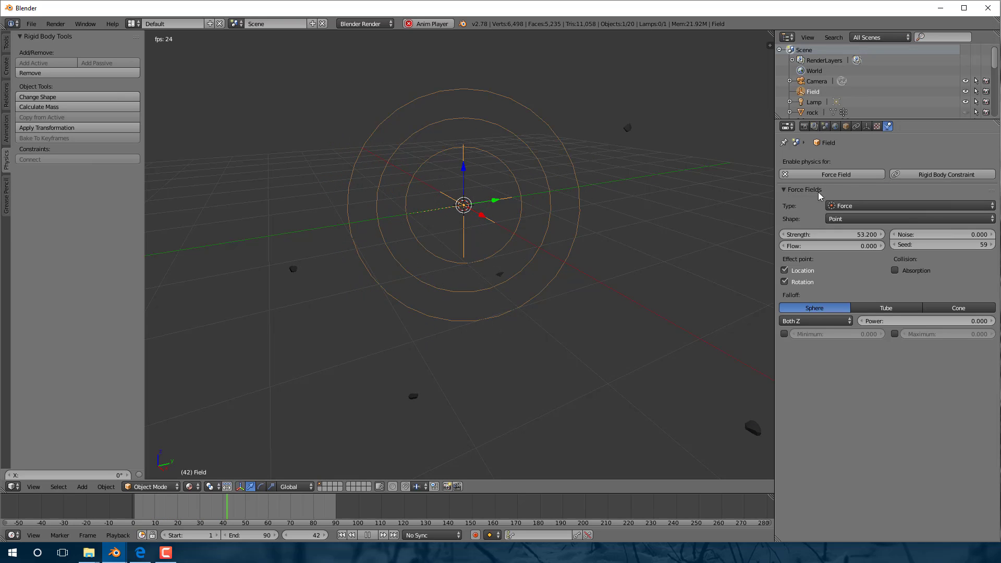
click(862, 221)
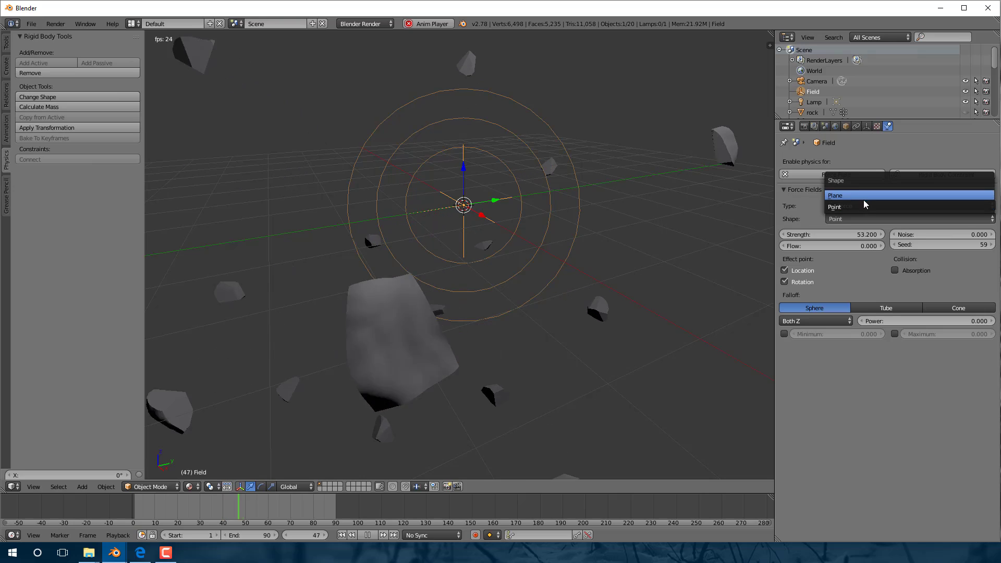
click(863, 279)
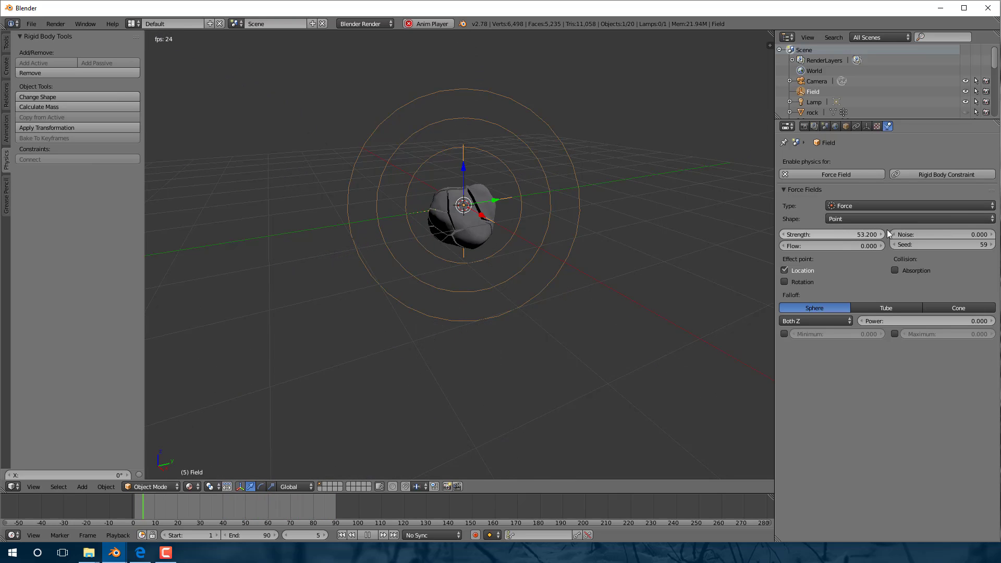
Step: Set the force field's noise to 10, flow to 0 and seed to 125, with its rotation effect enabled
click(942, 234)
text(10)
key(Return)
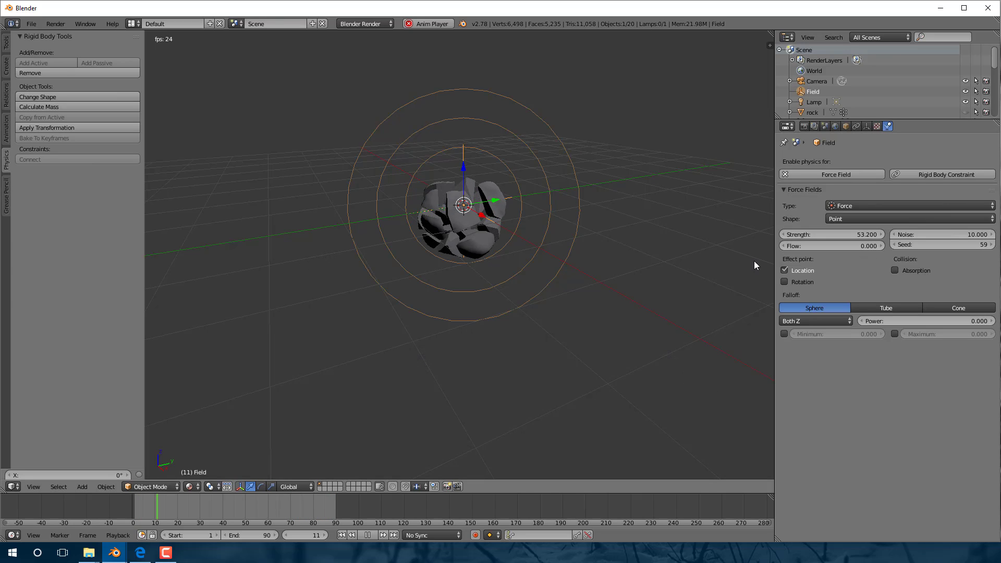
click(784, 283)
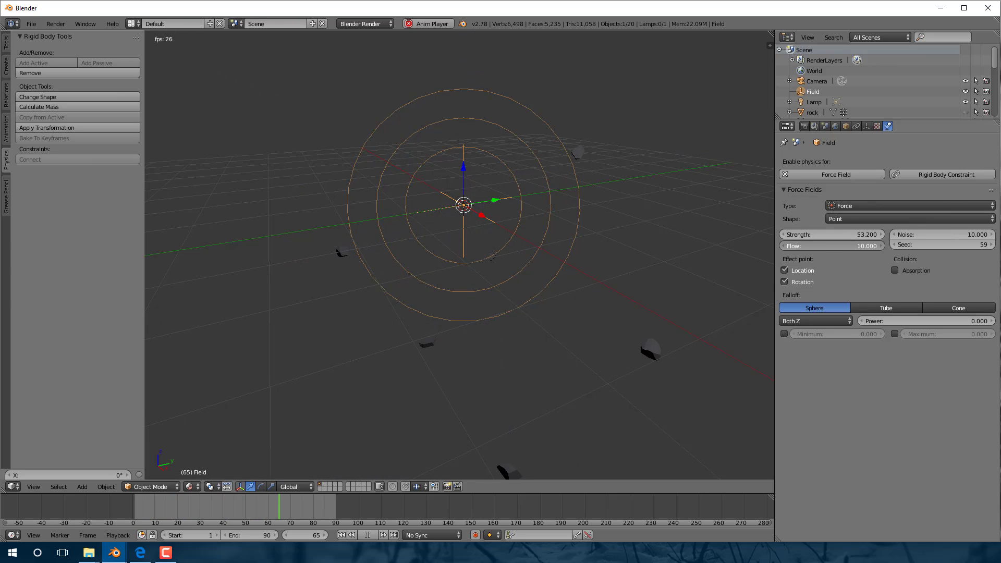
drag(823, 249, 812, 245)
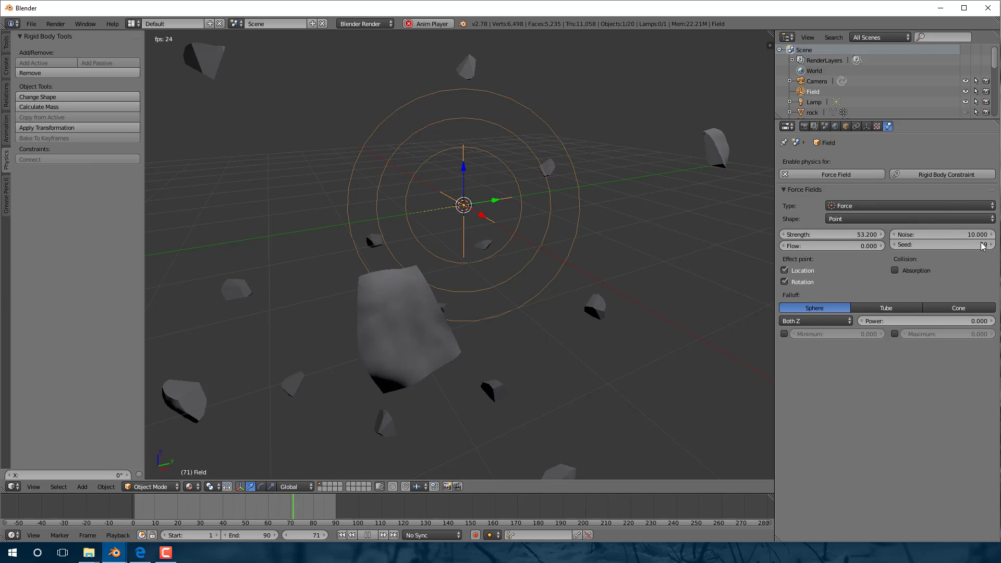
drag(948, 245, 980, 244)
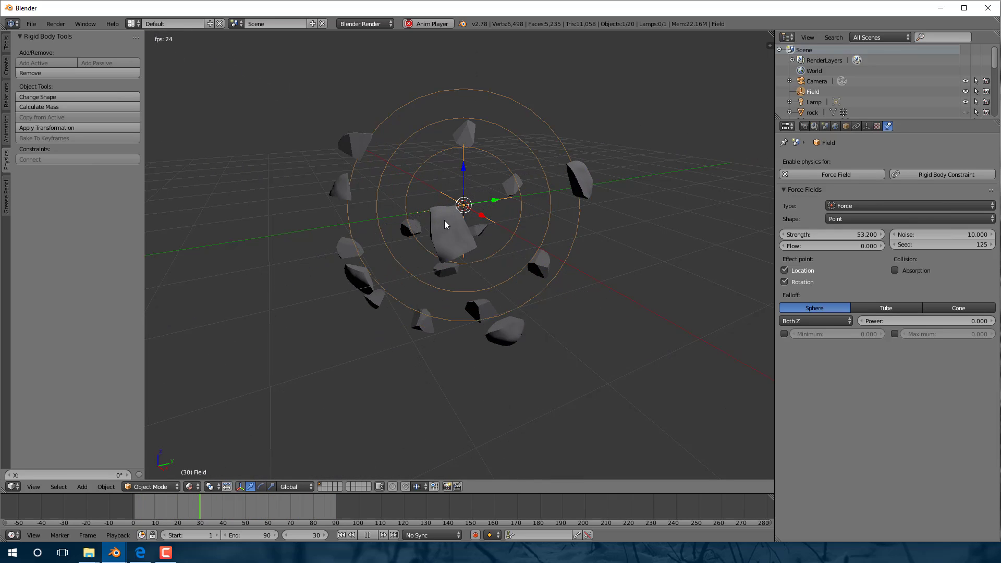
Step: Try the rock explosion with scene gravity on, and turn gravity back off
click(816, 126)
click(824, 126)
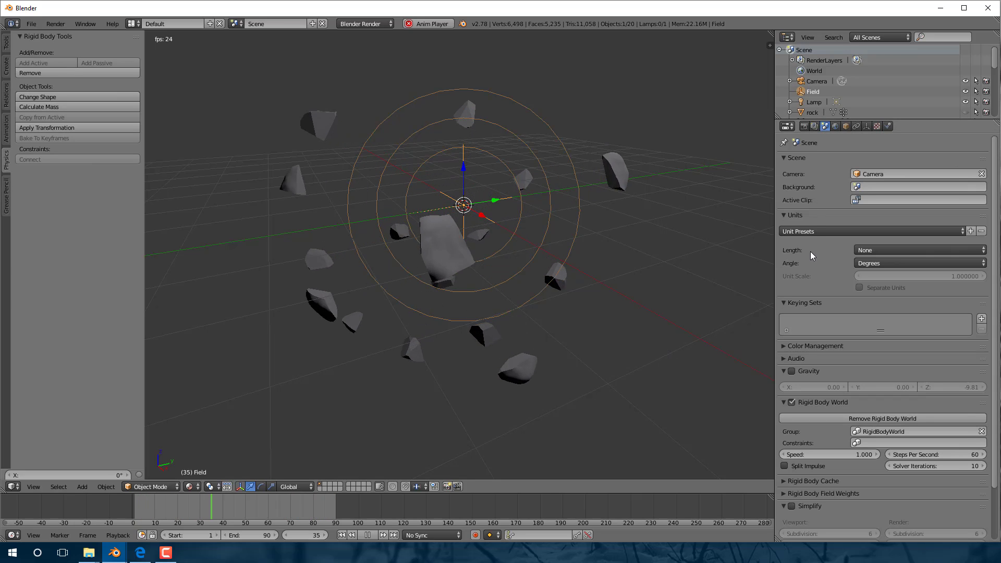
click(791, 371)
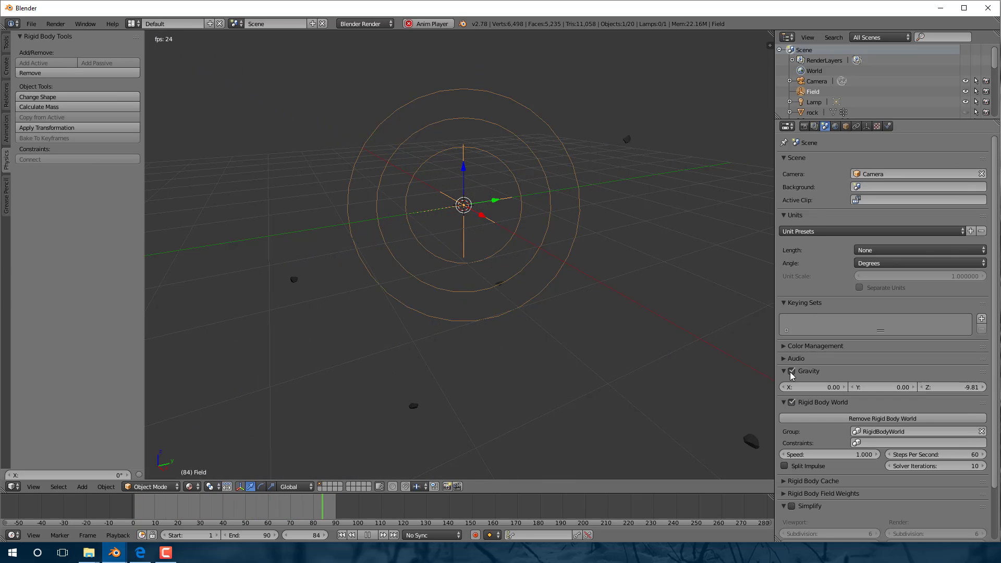
click(791, 371)
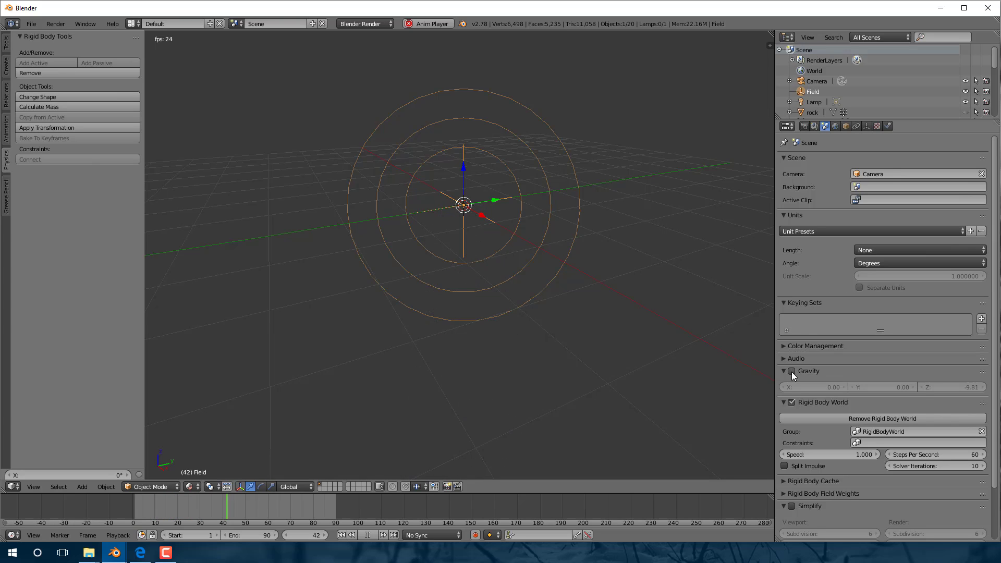